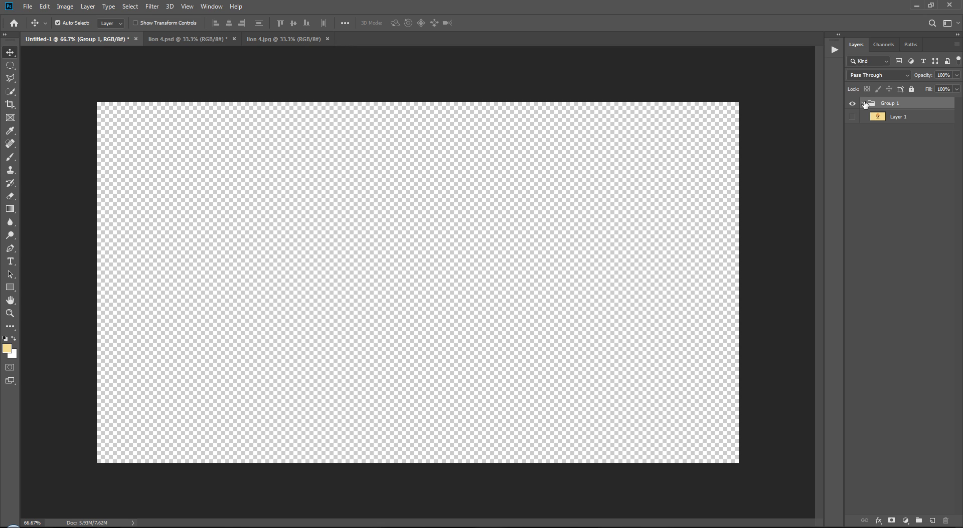
Close the extra collapsed panel and make Layer 1 inside Group 1 visible.
click(864, 103)
click(862, 162)
right_click(834, 46)
click(853, 49)
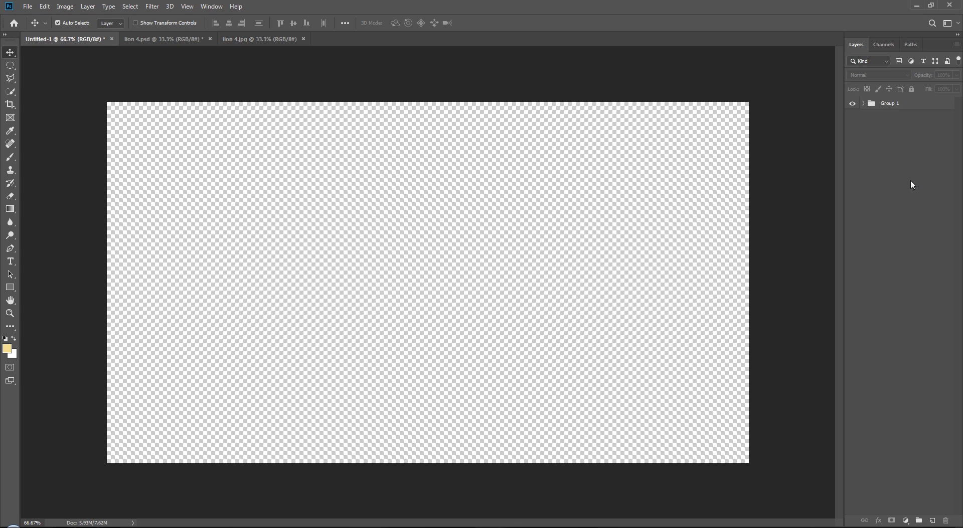
click(863, 103)
click(852, 116)
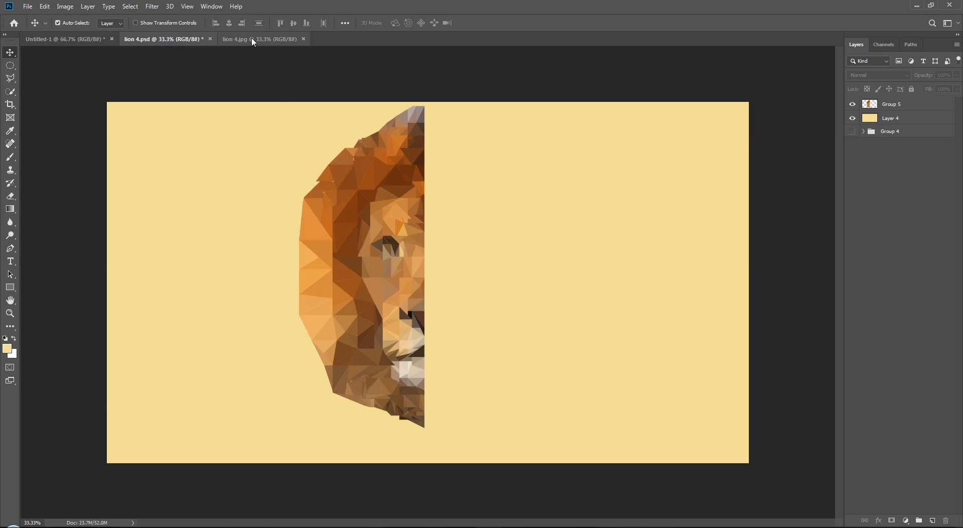
Switch to the lion 4.jpg document and unlock its background layer.
click(256, 39)
click(943, 104)
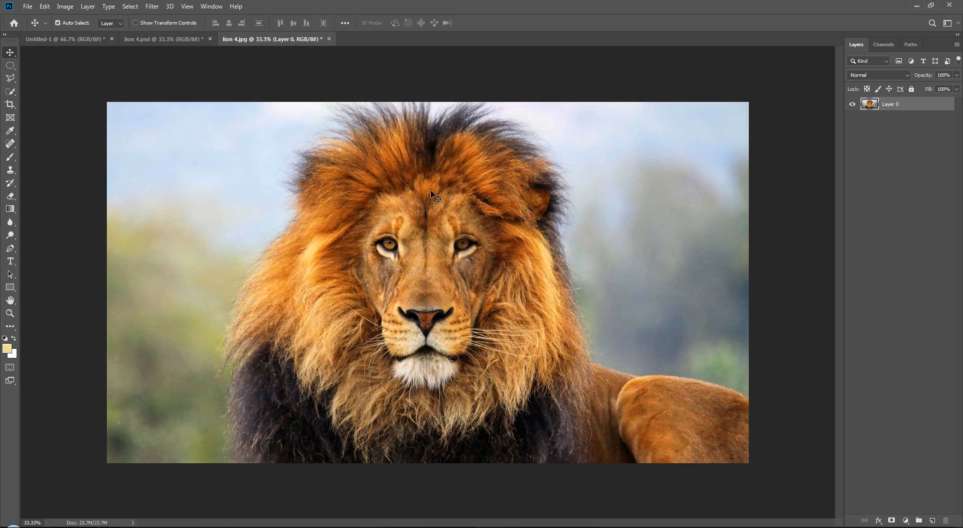
key(ctrl+plus)
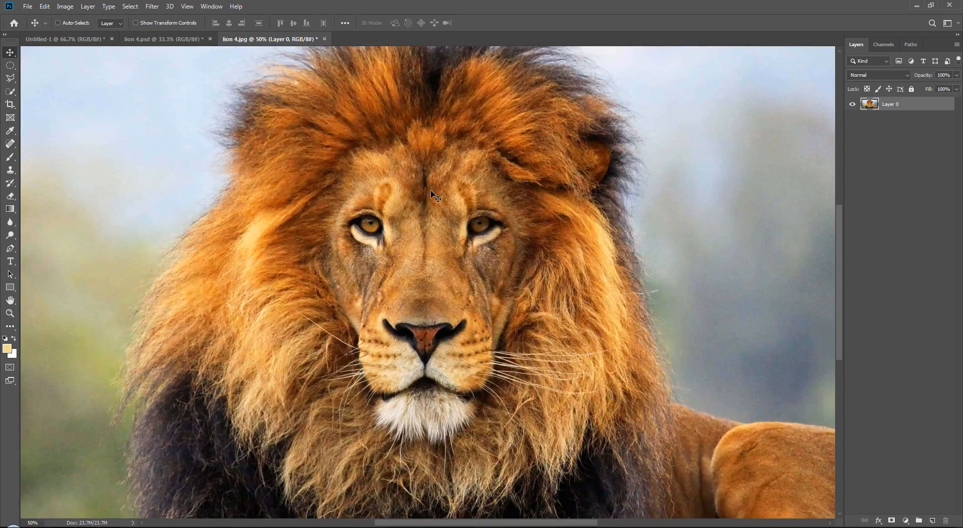
key(ctrl+minus)
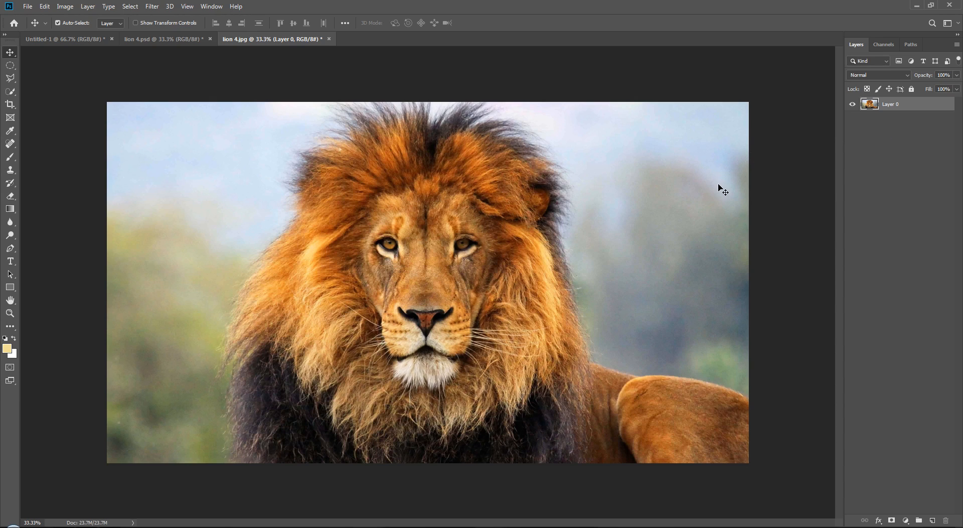
Take the Pen tool and view the finished low-poly lion in Untitled-1 before returning to lion 4.jpg.
key(p)
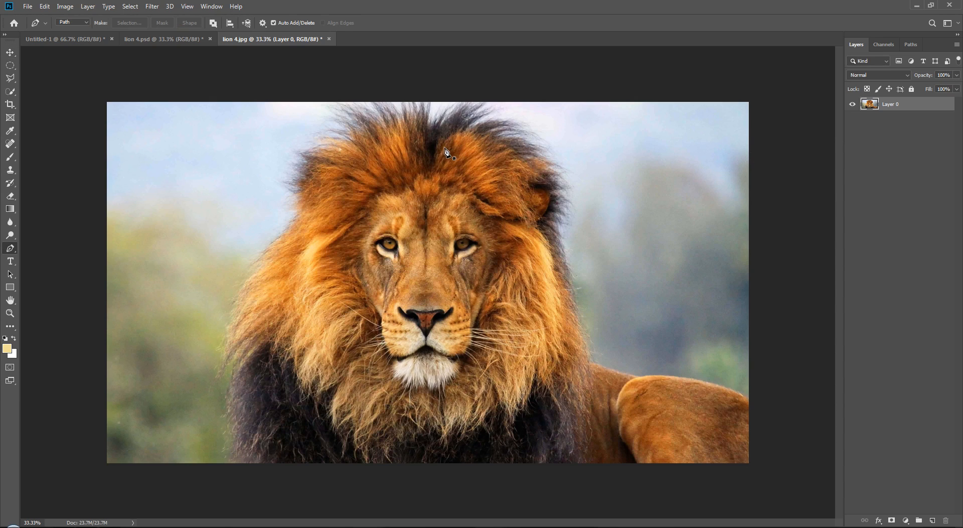
click(427, 101)
click(66, 40)
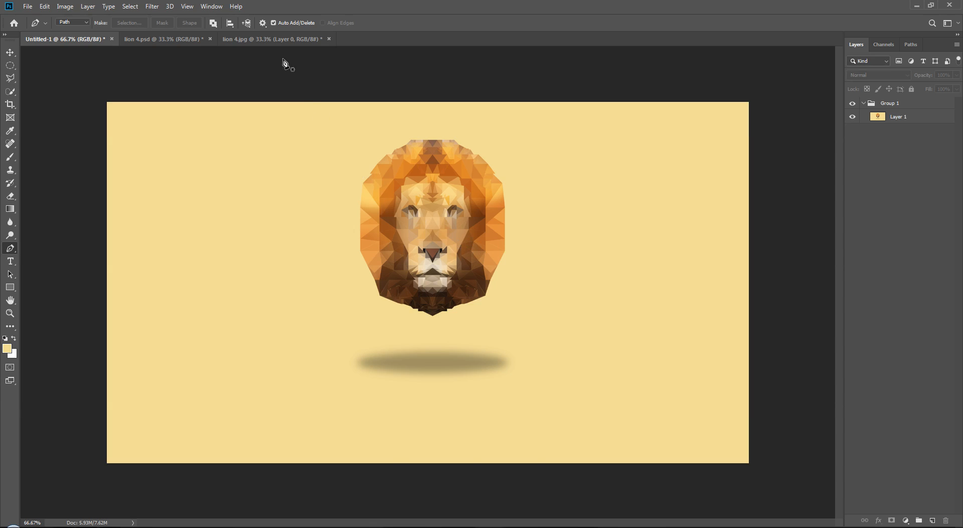
click(265, 48)
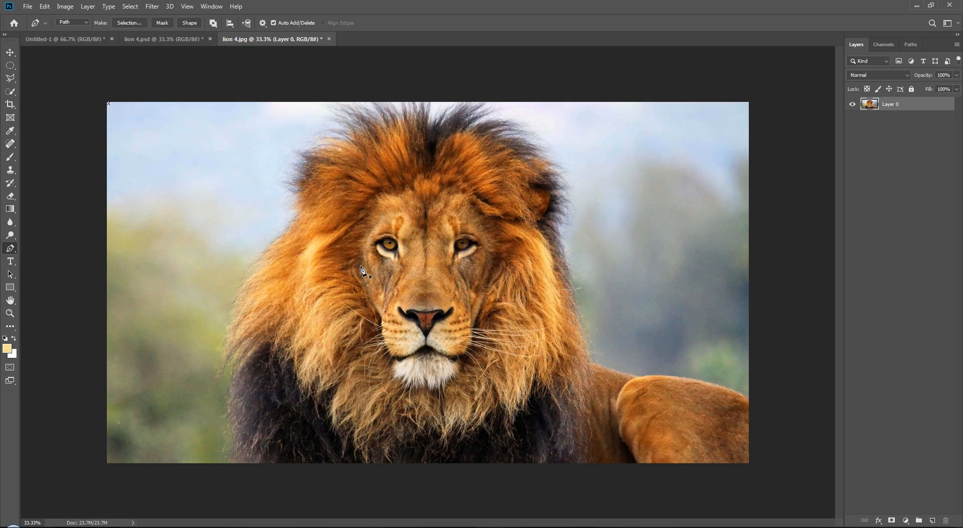
Outline the left half of the lion's head with a closed Pen path along the face's centre line and convert it to a selection.
click(426, 110)
drag(426, 430, 427, 436)
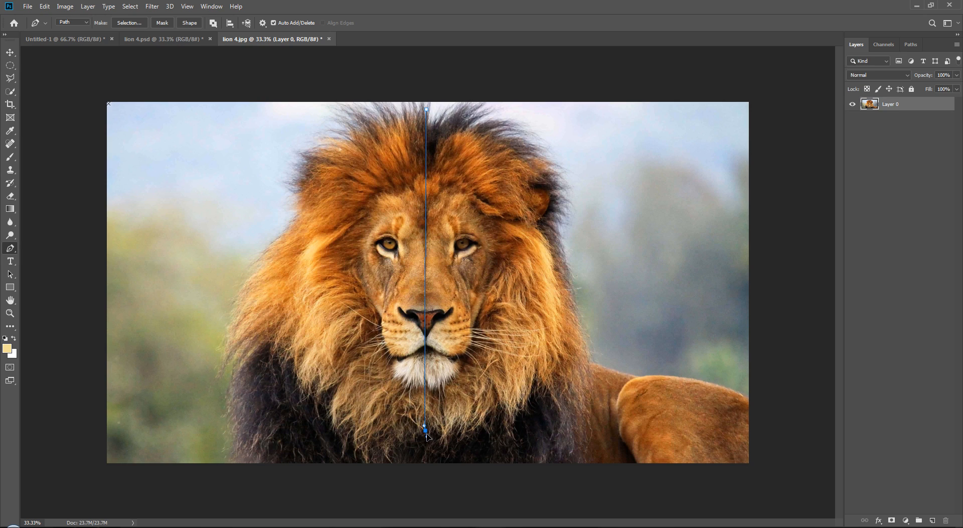
click(427, 109)
drag(425, 430, 362, 384)
key(ctrl+z)
click(341, 400)
click(296, 280)
click(295, 216)
click(321, 174)
click(371, 135)
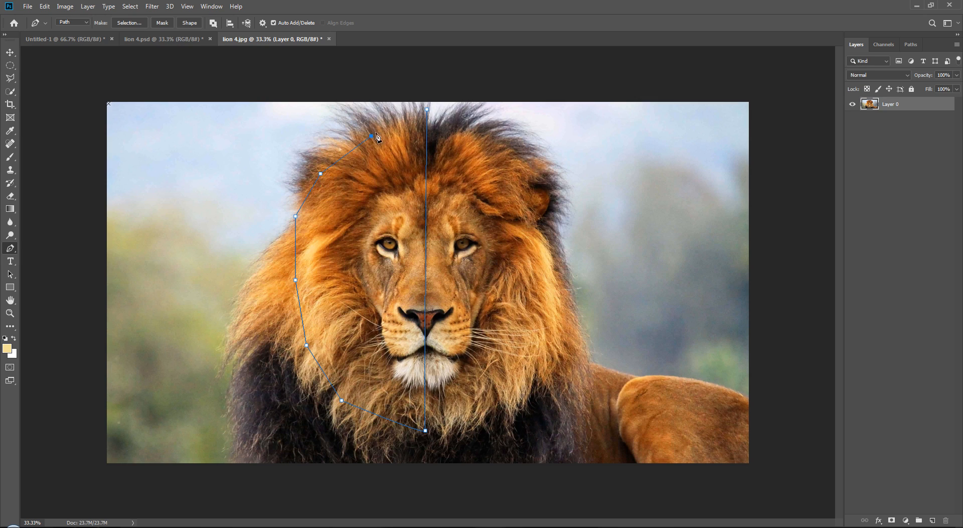
click(427, 110)
key(ctrl+Return)
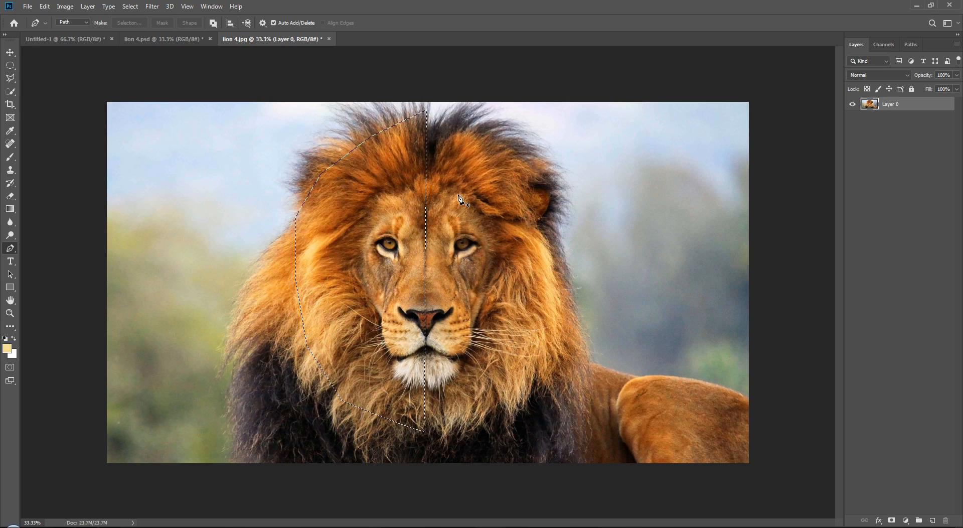
Copy the selected half of the lion's head to a new layer and hide the original photo layer.
key(ctrl+j)
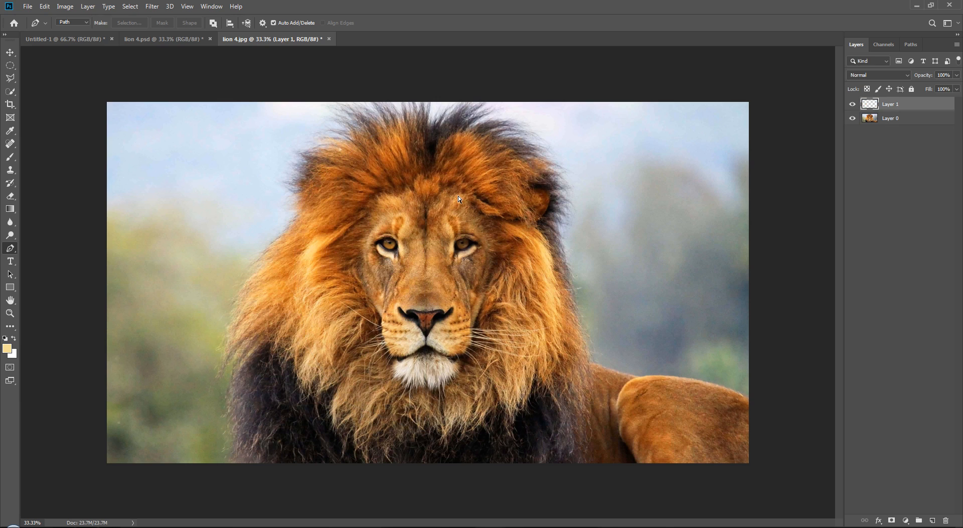
click(853, 119)
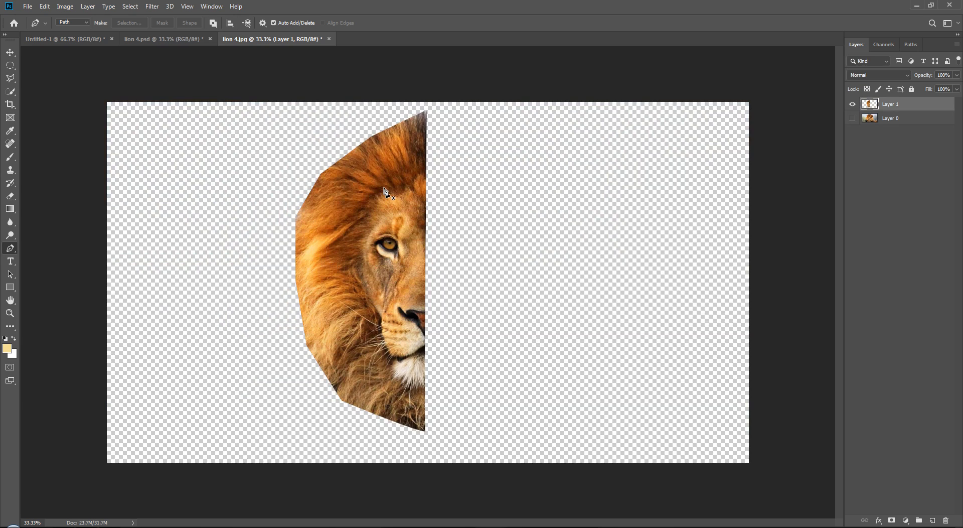
key(v)
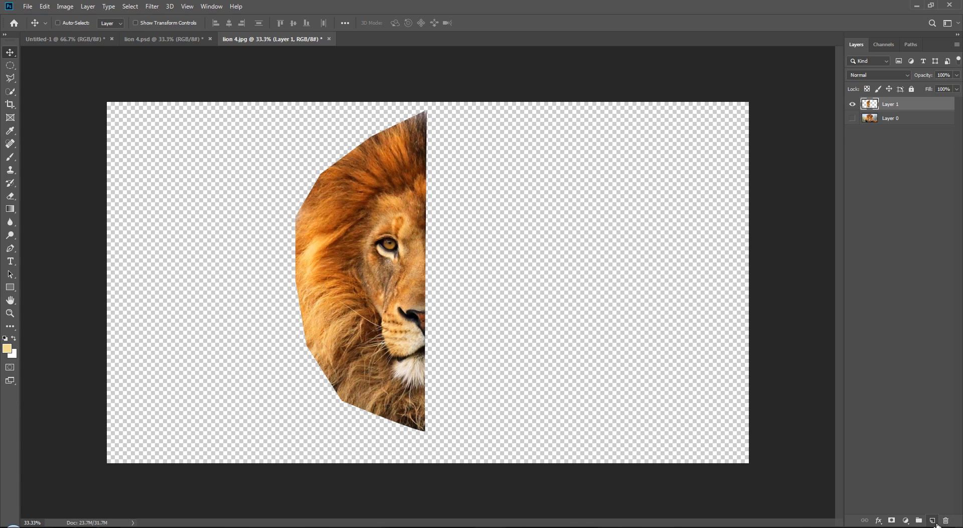
Add a layer beneath the cut-out half and fill it with the yellow foreground color f4d156.
click(933, 521)
click(7, 348)
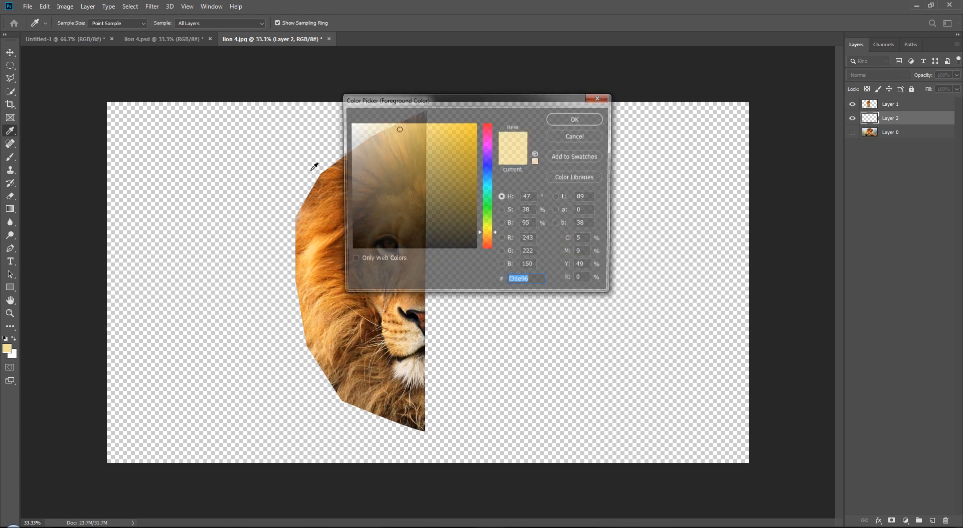
click(432, 128)
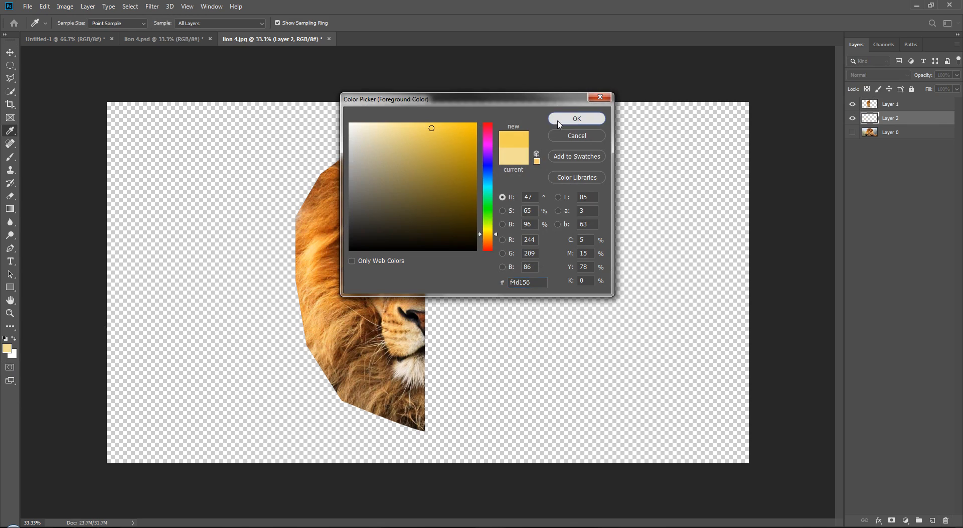
click(558, 122)
key(alt+BackSpace)
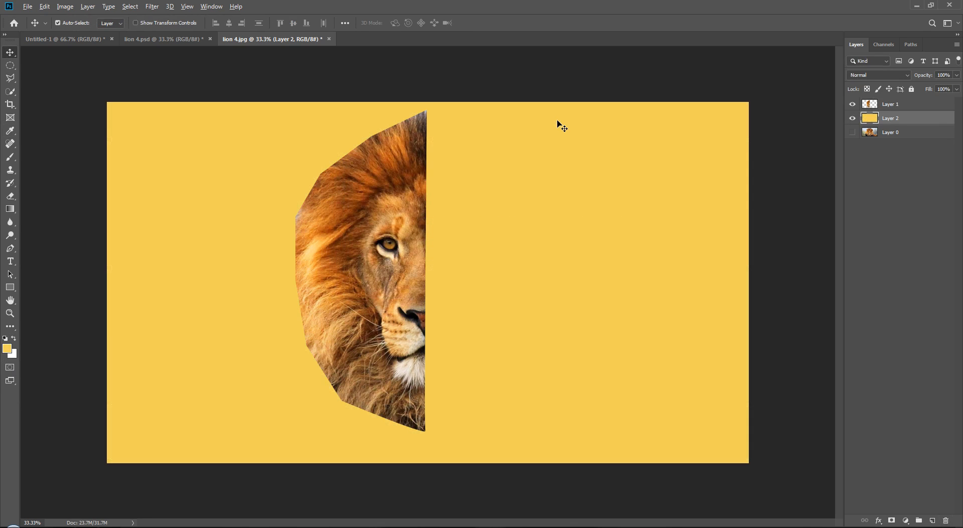
Try a triangular Polygonal Lasso selection on the mane near the top of the head.
key(ctrl+plus)
key(ctrl+plus)
key(ctrl+plus)
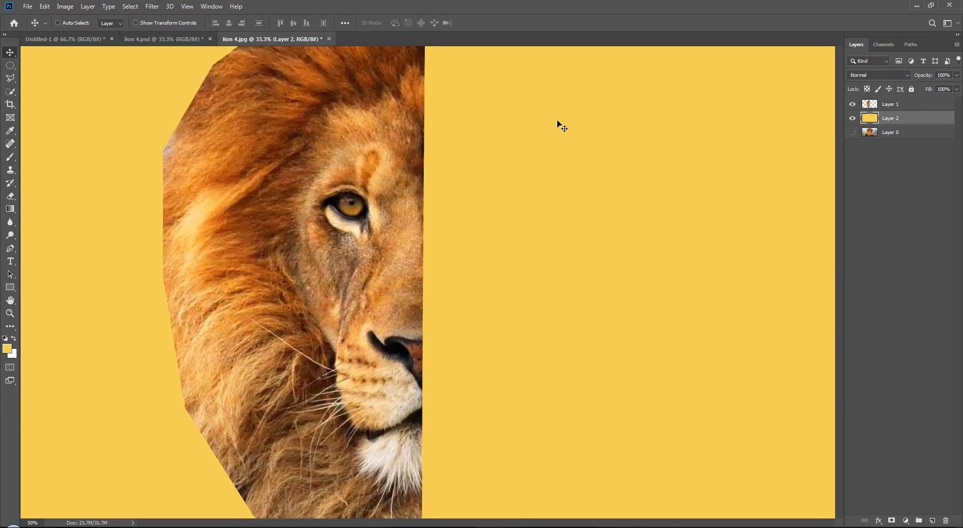
drag(558, 123, 595, 439)
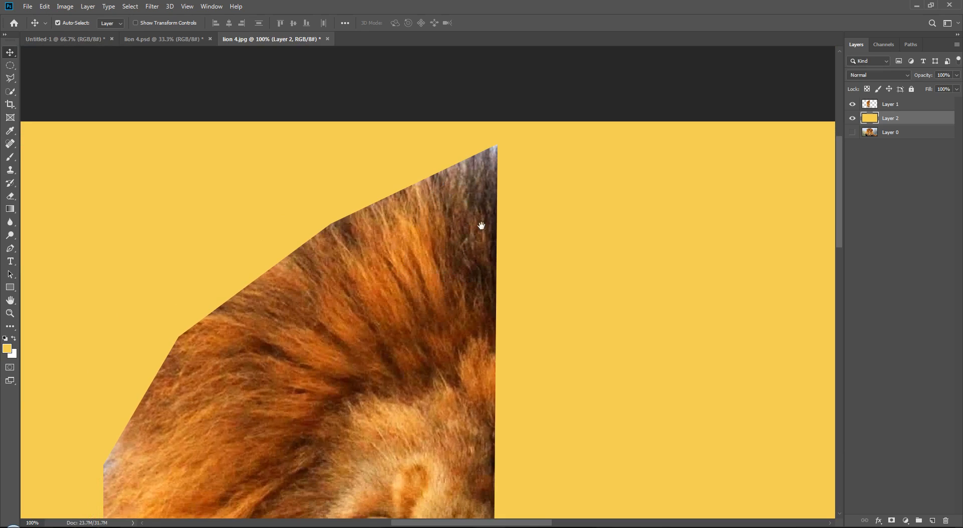
click(10, 78)
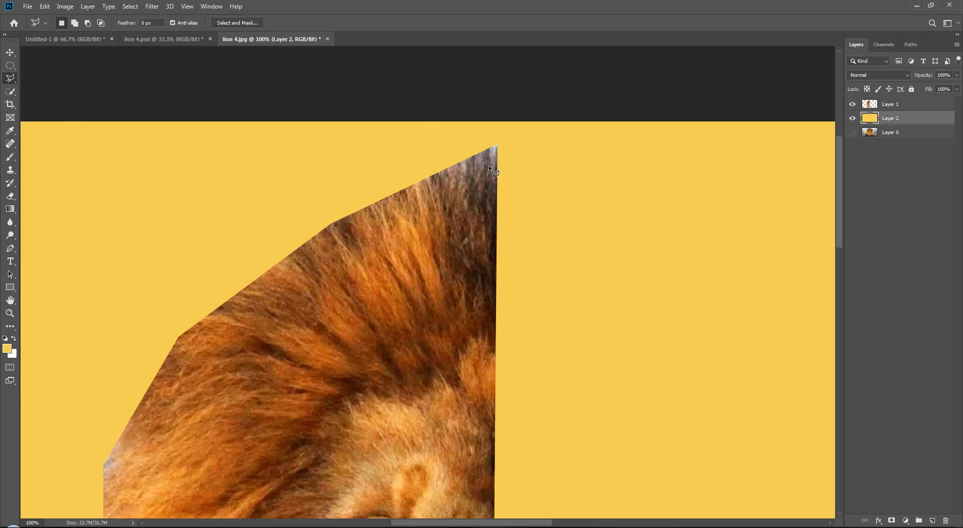
click(412, 212)
double_click(463, 245)
right_click(12, 79)
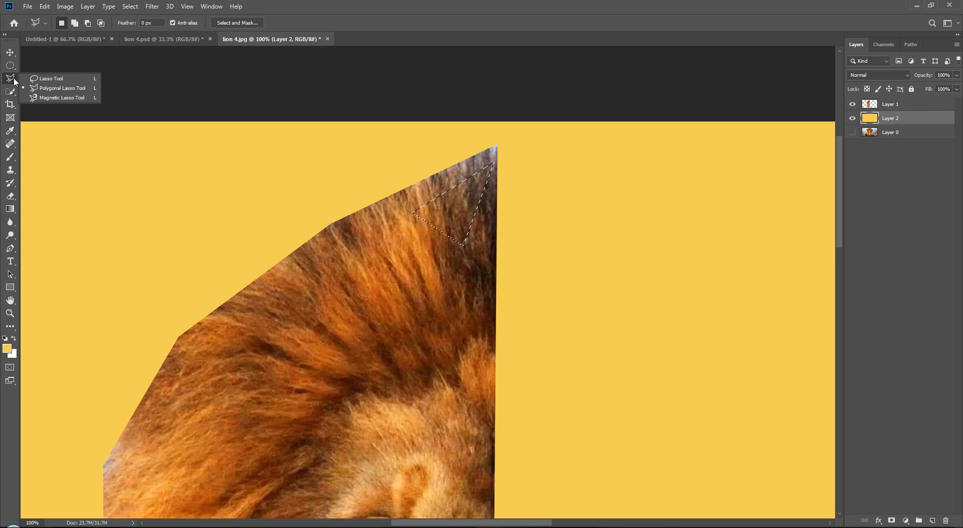
Select a triangle in the upper mane with the Polygonal Lasso, apply the Average blur to it on Layer 1 and deselect.
click(409, 235)
click(483, 171)
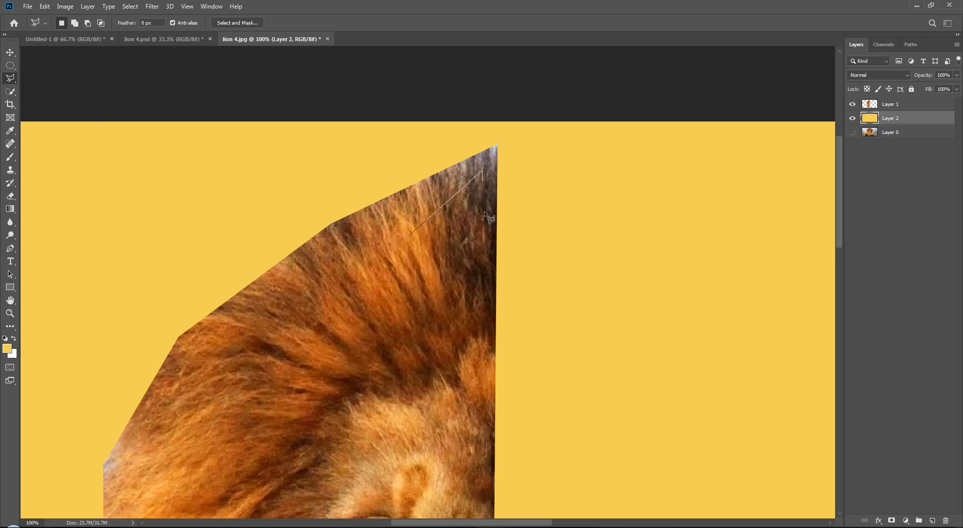
click(486, 237)
click(410, 235)
click(893, 103)
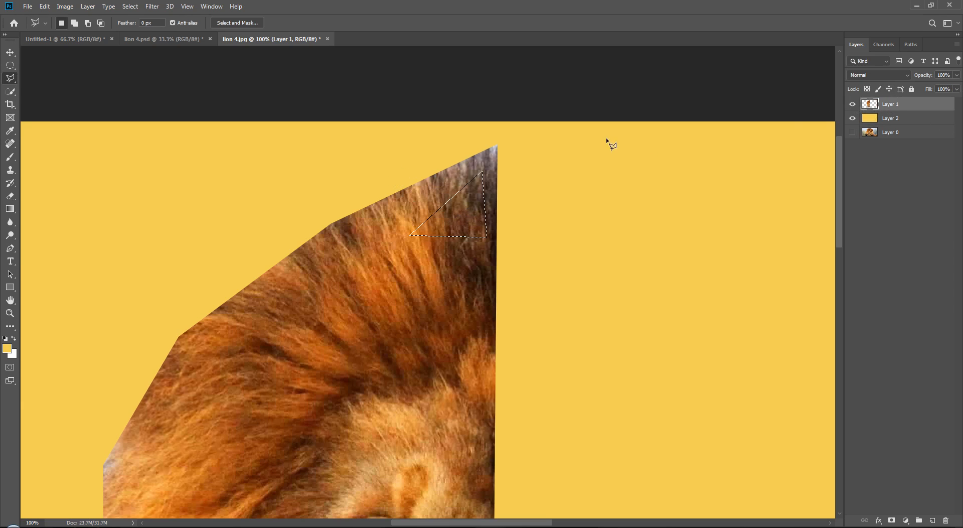
click(152, 6)
mouse_move(183, 121)
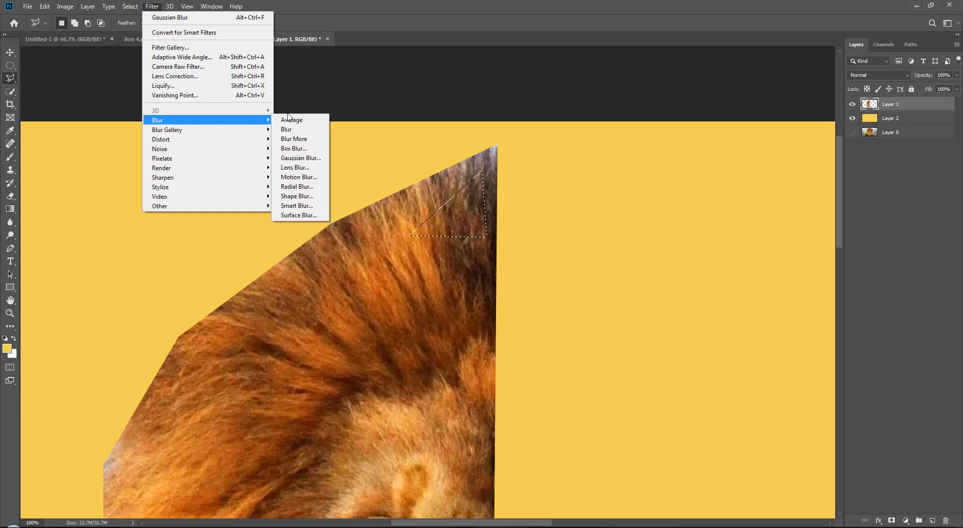
click(294, 120)
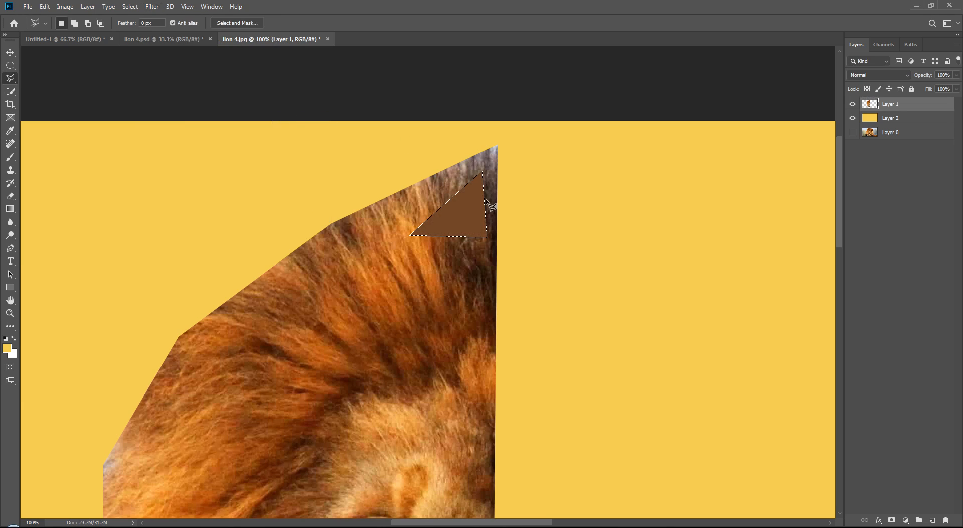
key(ctrl+d)
Select a second, narrow area of the mane beside the brown triangle, apply the Average blur to it and deselect.
double_click(399, 217)
click(152, 6)
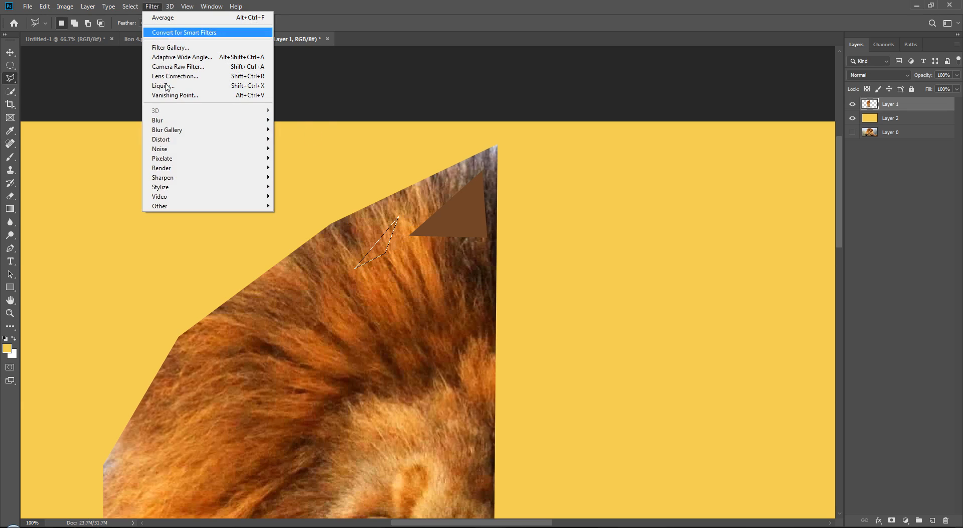
mouse_move(201, 121)
click(296, 120)
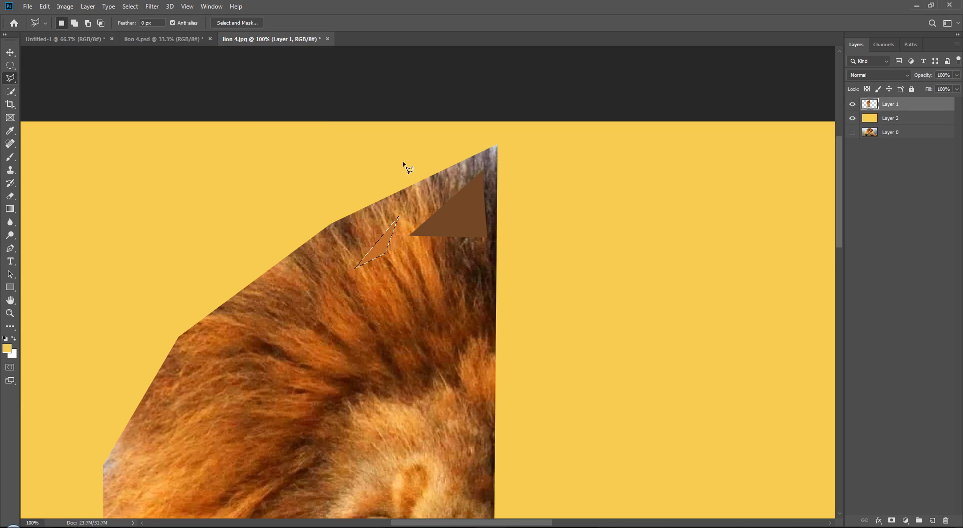
key(ctrl+minus)
key(ctrl+d)
Undo the two Average blur tests on the mane and clear the selection.
key(ctrl+z)
key(ctrl+z)
key(ctrl+z)
key(ctrl+z)
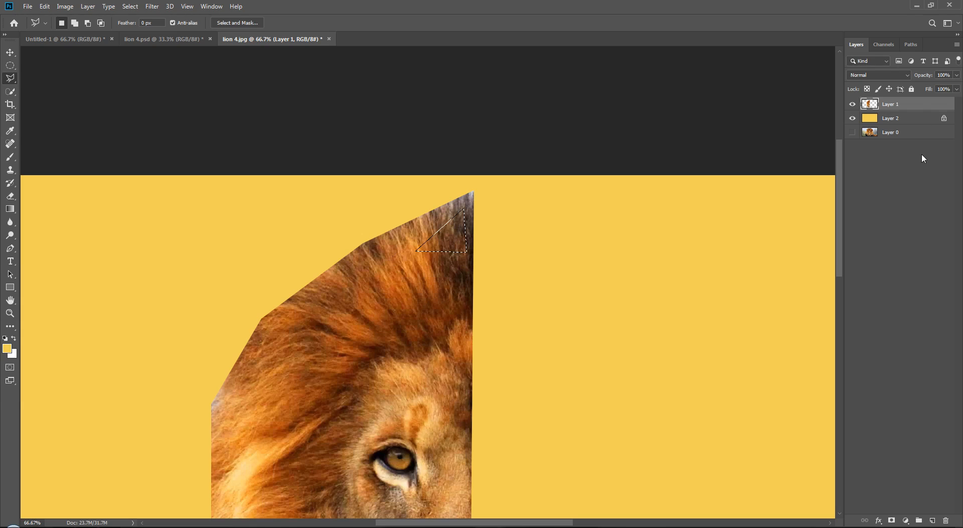
key(ctrl+d)
Unlock the yellow Layer 2.
click(943, 121)
key(ctrl+minus)
key(ctrl+minus)
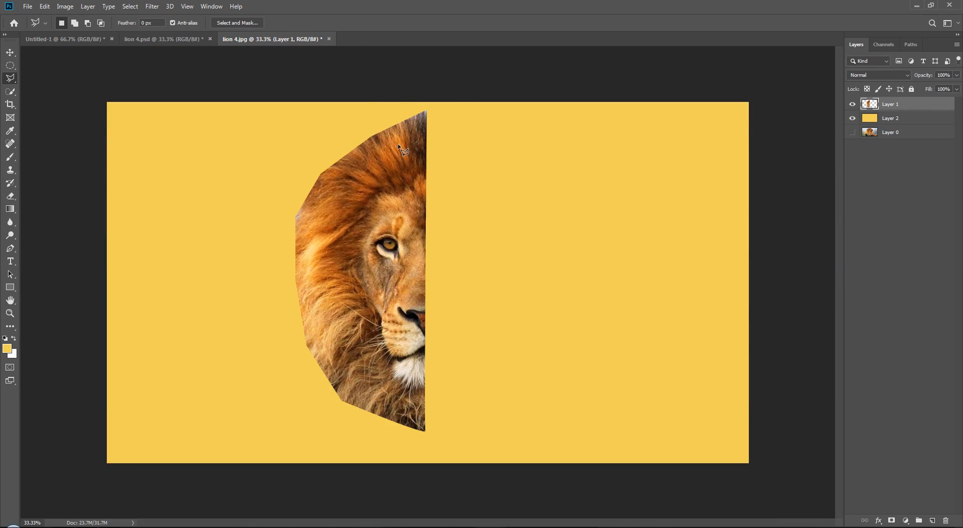
Display the grid over the canvas.
key(v)
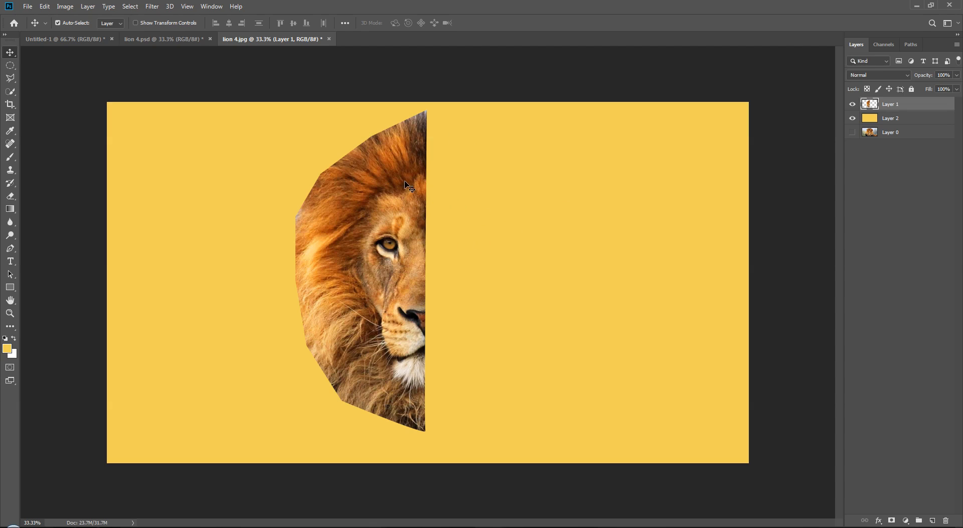
click(188, 7)
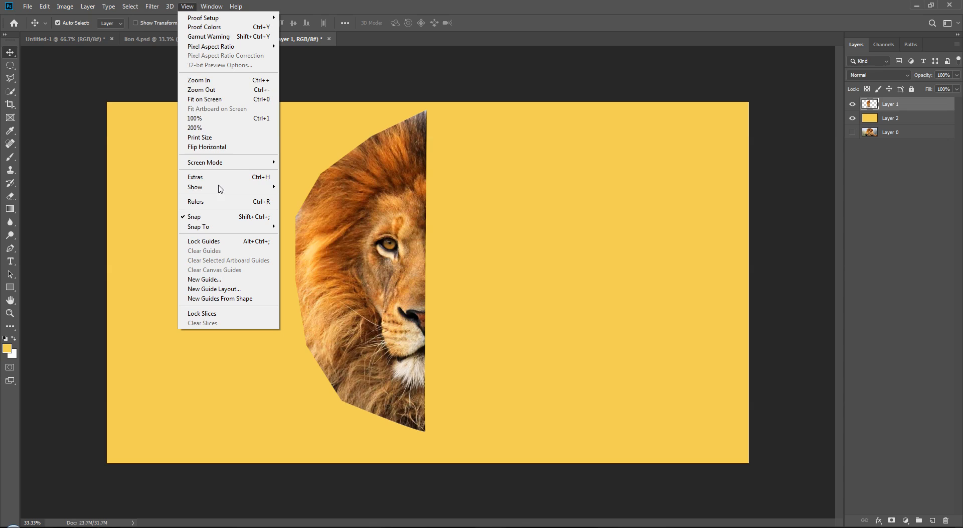
mouse_move(220, 187)
click(330, 218)
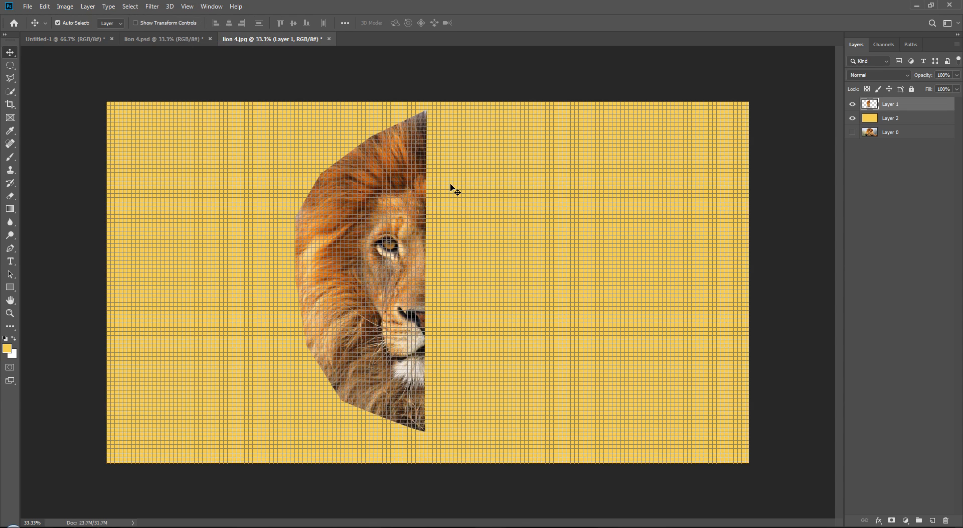
Open the guides, grid and slices preferences and try to set the path width to 4 px.
click(45, 6)
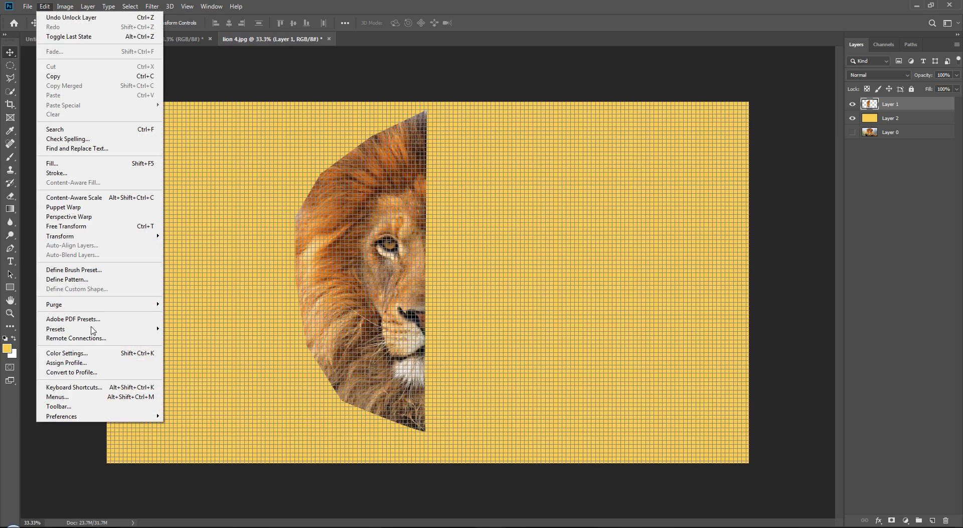
mouse_move(99, 416)
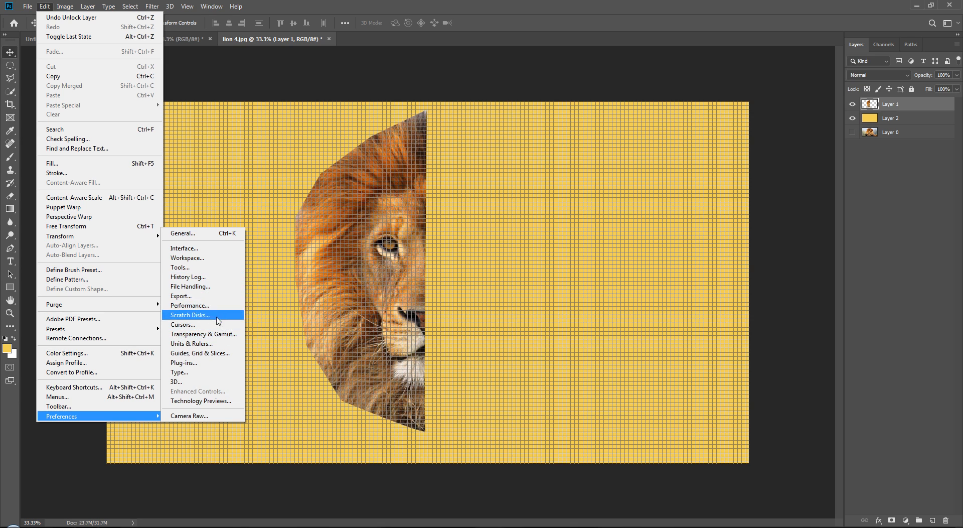
click(223, 354)
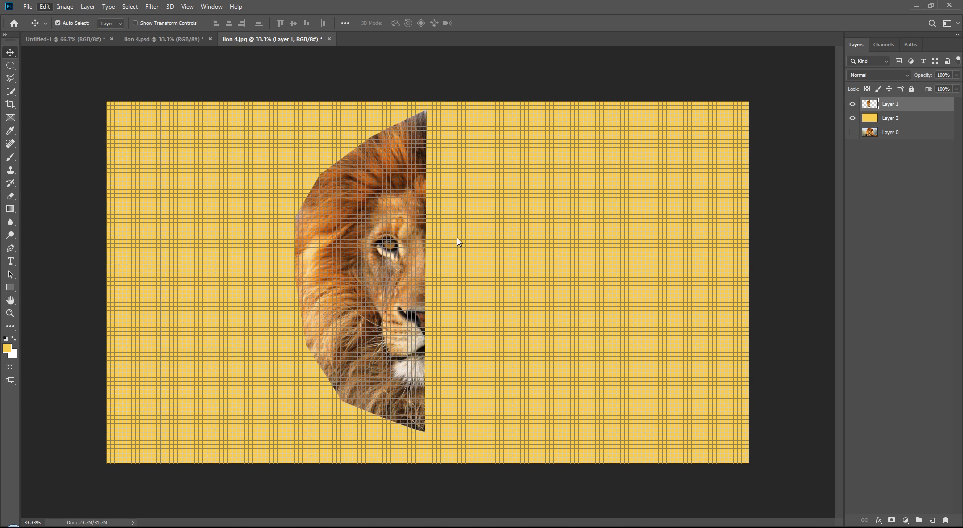
click(502, 285)
text(4)
click(675, 86)
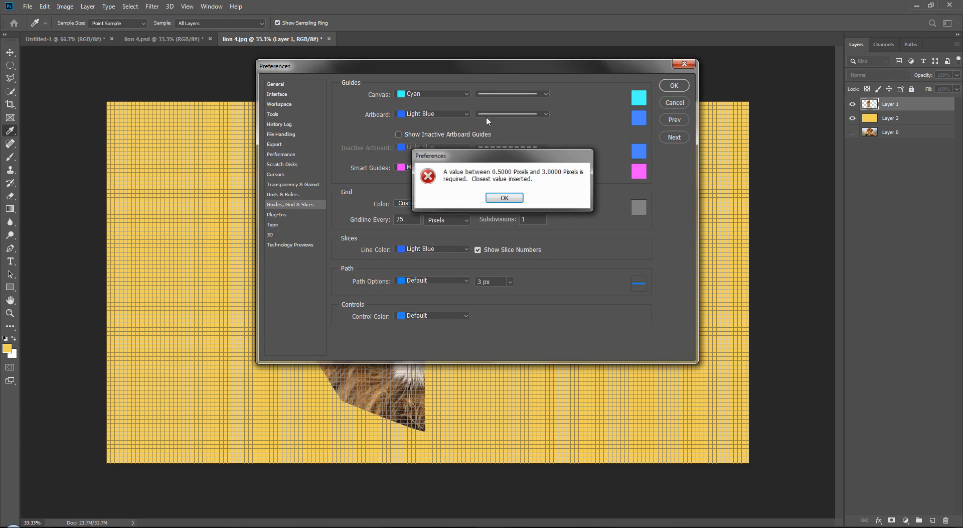
click(500, 194)
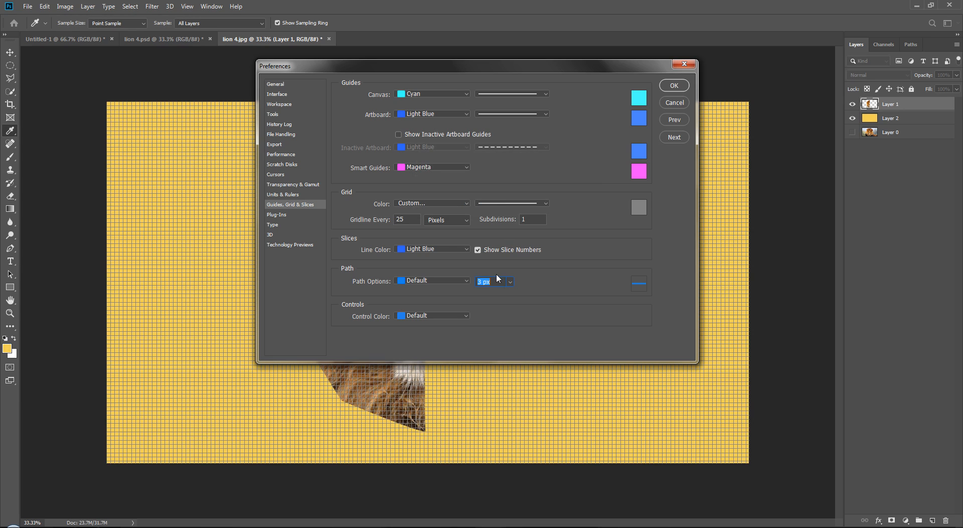
text(4)
click(678, 86)
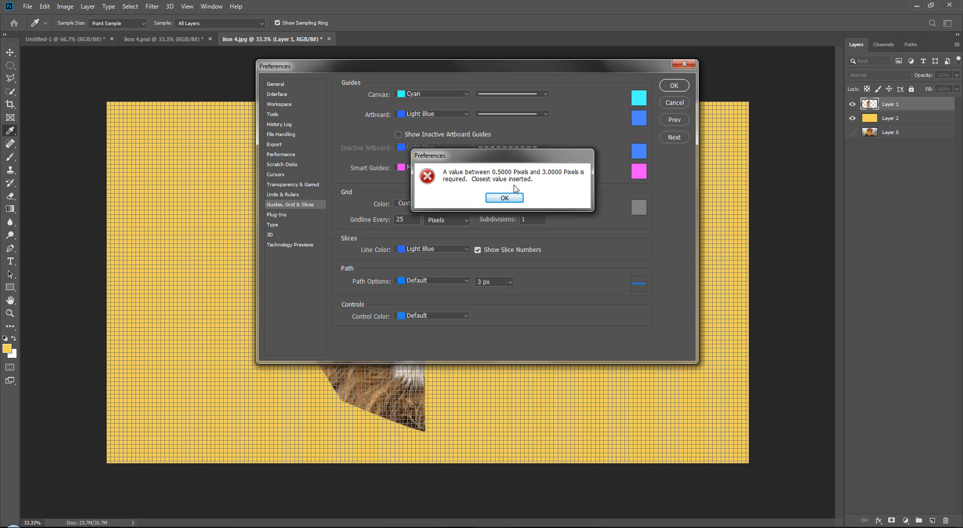
click(503, 197)
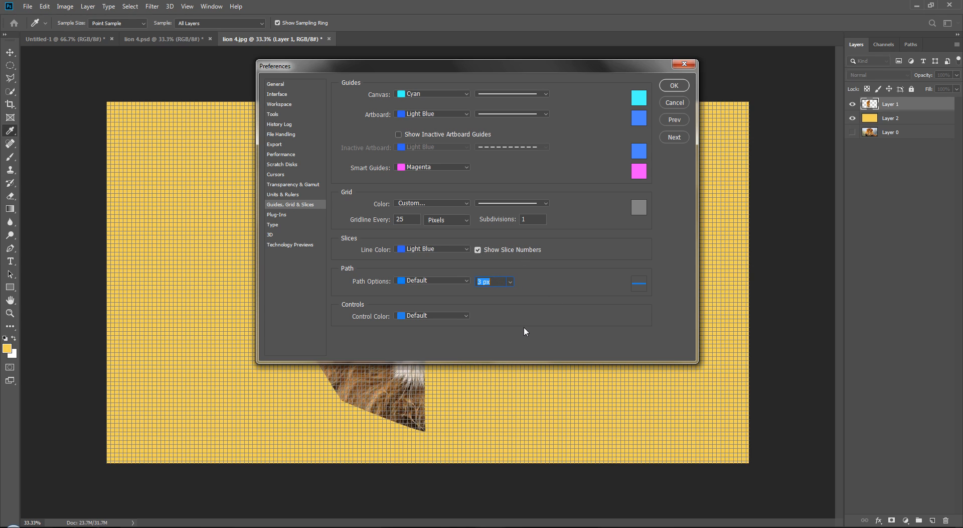
Set the grid subdivisions to 4, apply the preferences and examine the denser grid on the lion's face.
click(539, 216)
click(674, 85)
key(v)
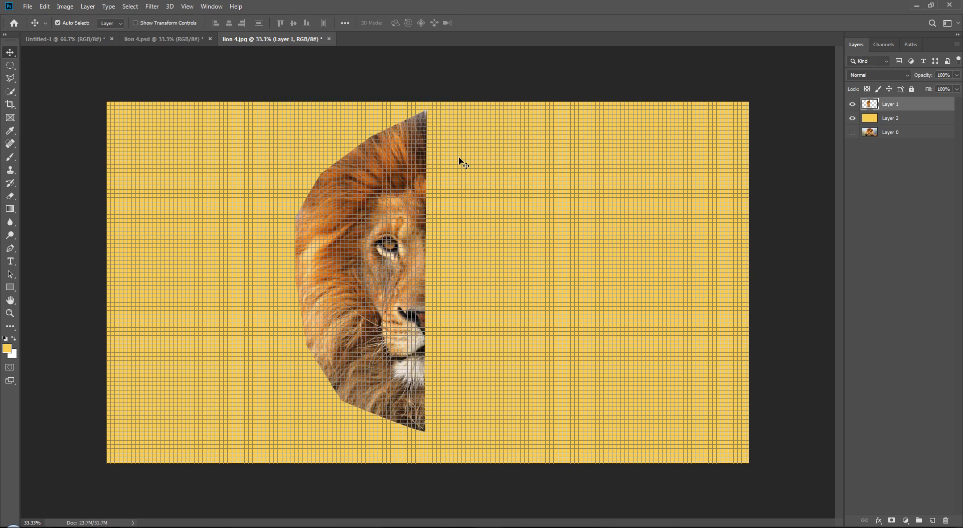
key(ctrl+plus)
key(ctrl+plus)
key(ctrl+plus)
key(ctrl+plus)
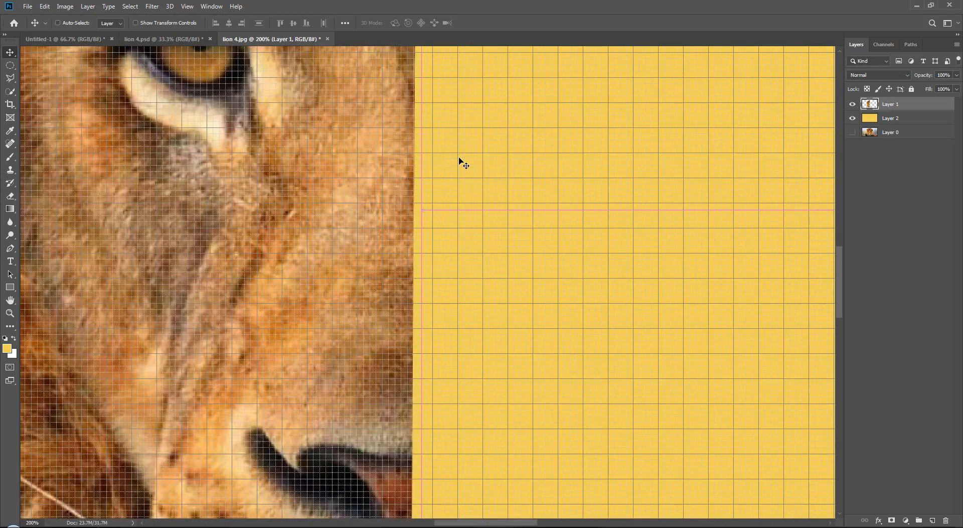
key(ctrl+plus)
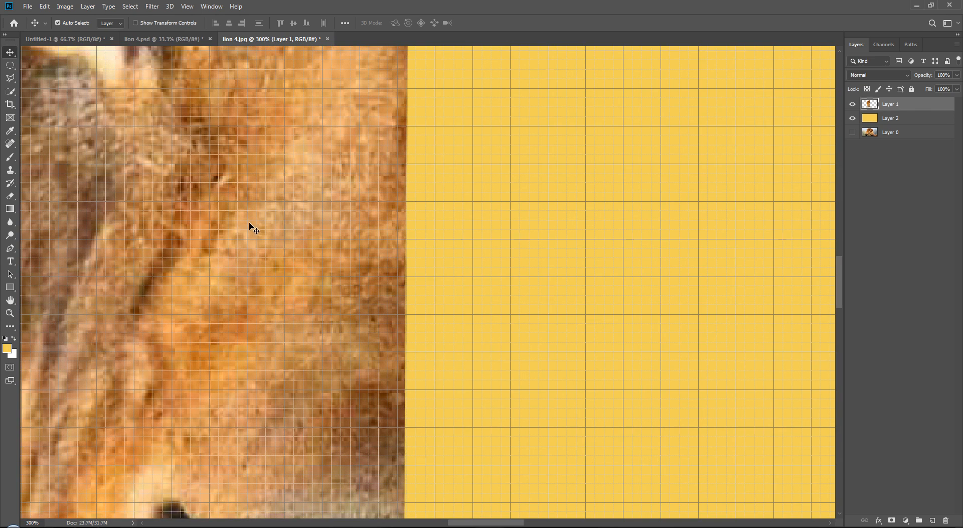
Set the grid subdivisions to 1, keep the gridlines every 25 pixels and apply the preferences.
click(44, 6)
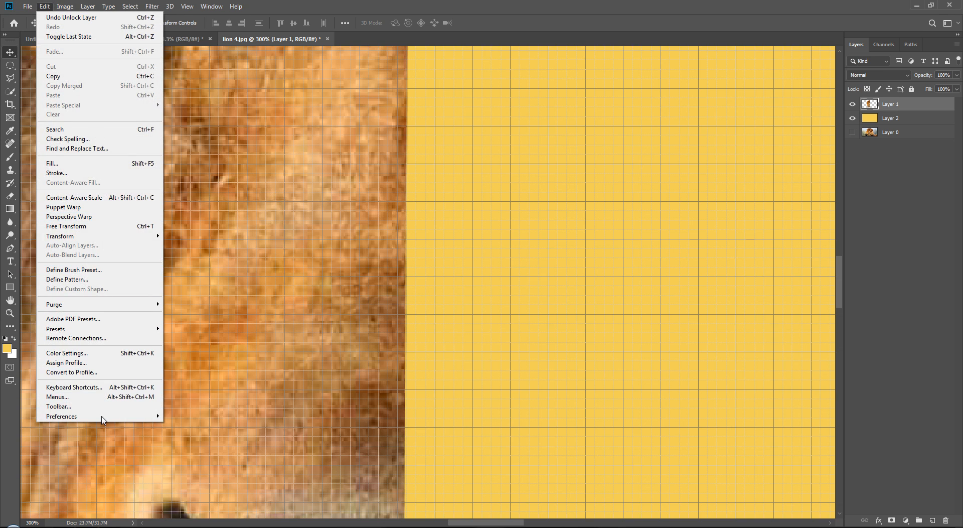
mouse_move(105, 416)
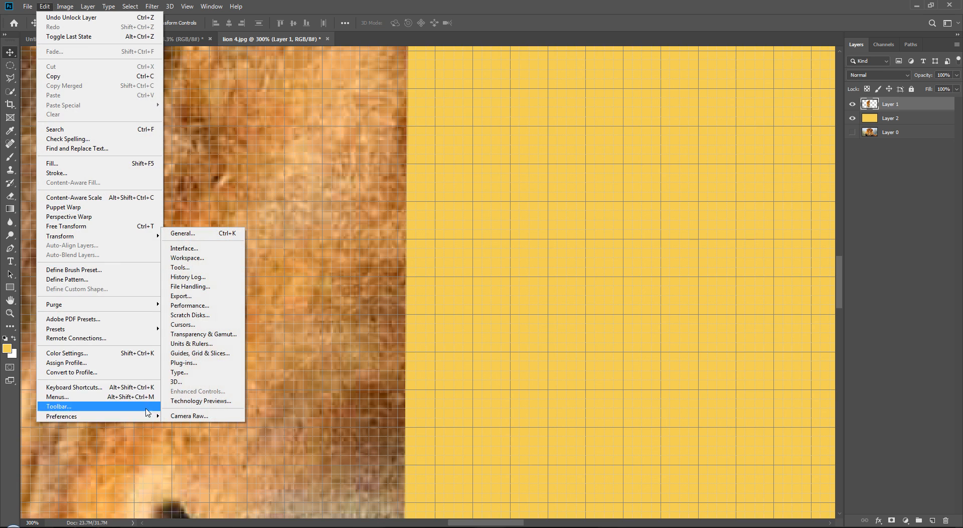
click(211, 354)
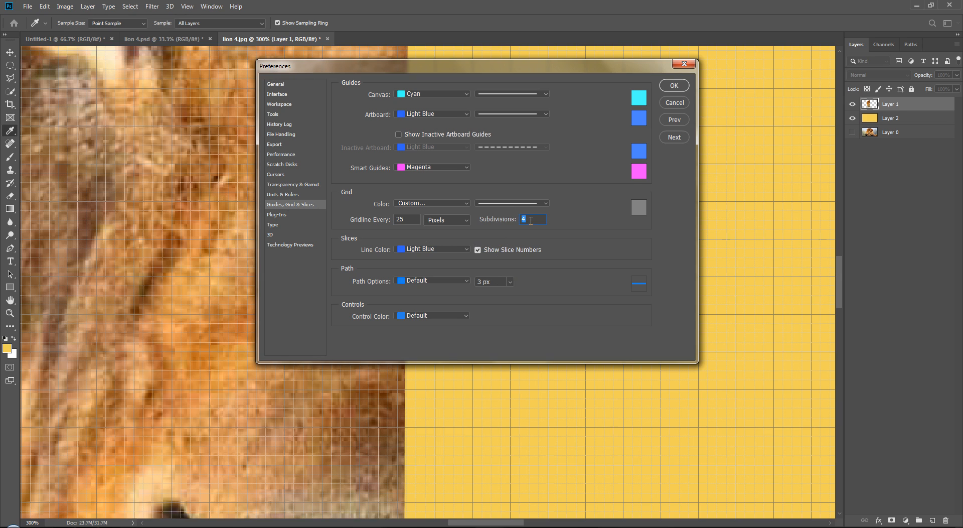
text(1)
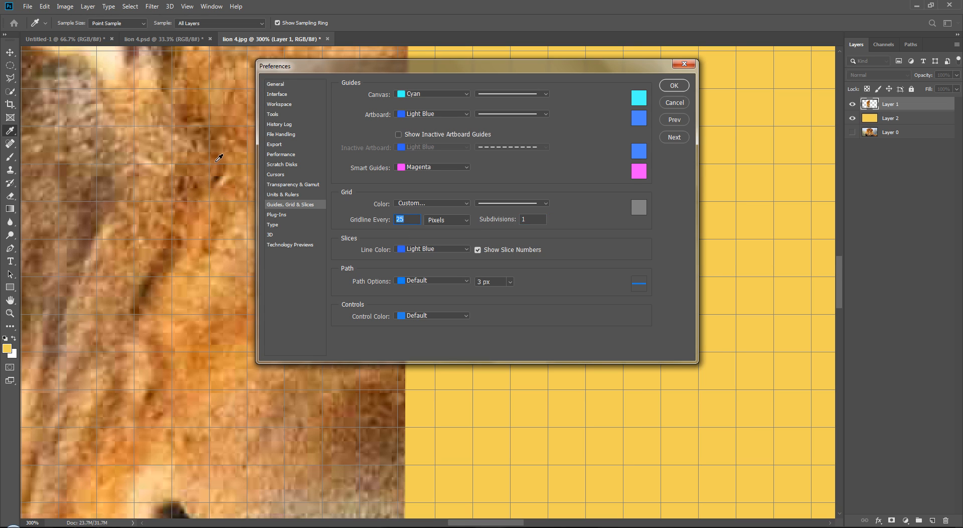
click(408, 214)
click(674, 86)
key(v)
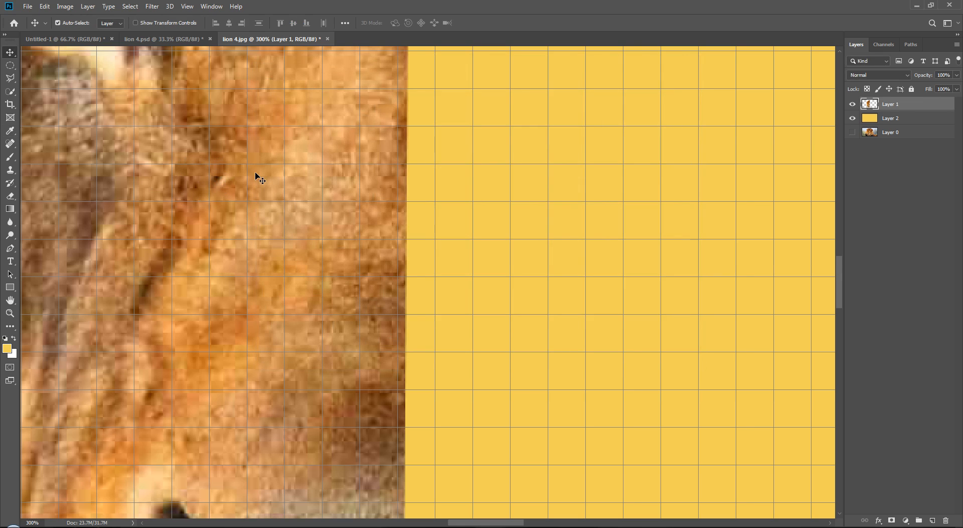
Hide the grid and measure the straight centre edge of the lion half from top to bottom with the Ruler tool.
key(ctrl+0)
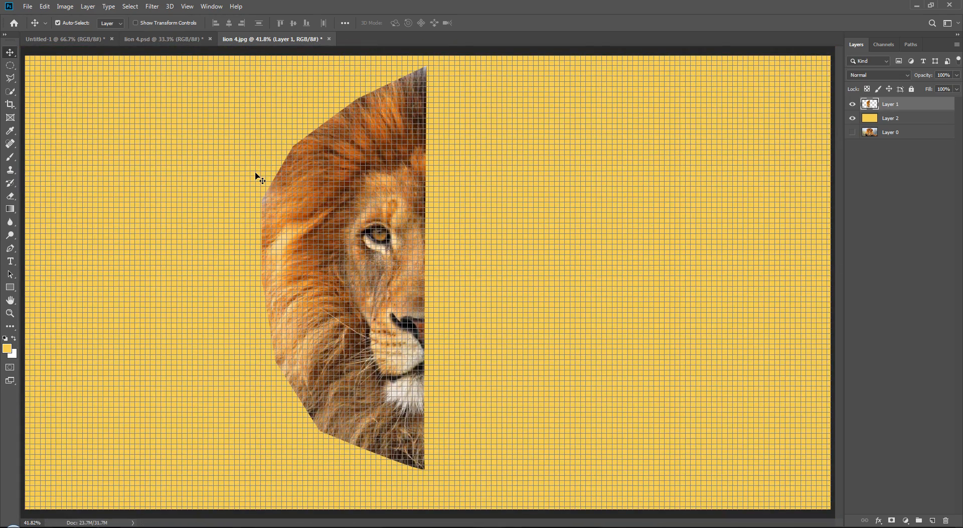
key(ctrl)
key(ctrl+apostrophe)
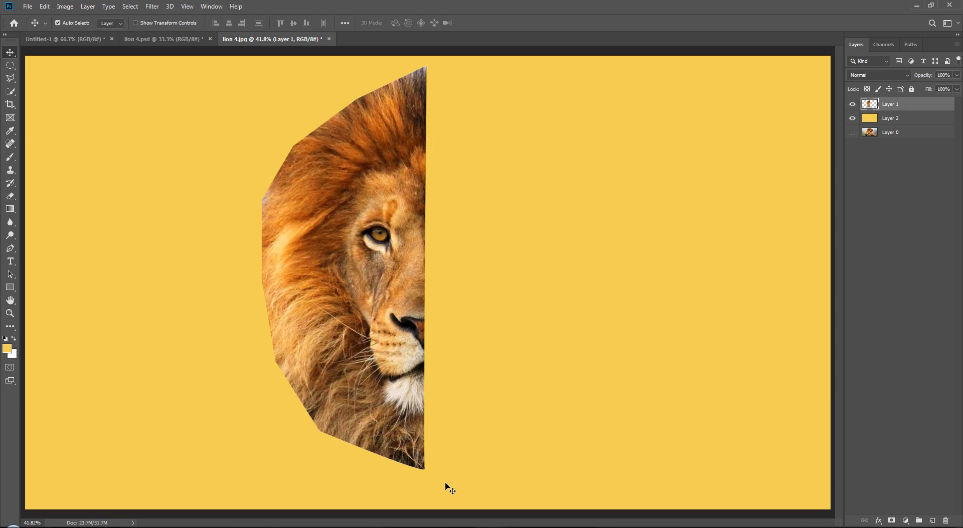
click(10, 143)
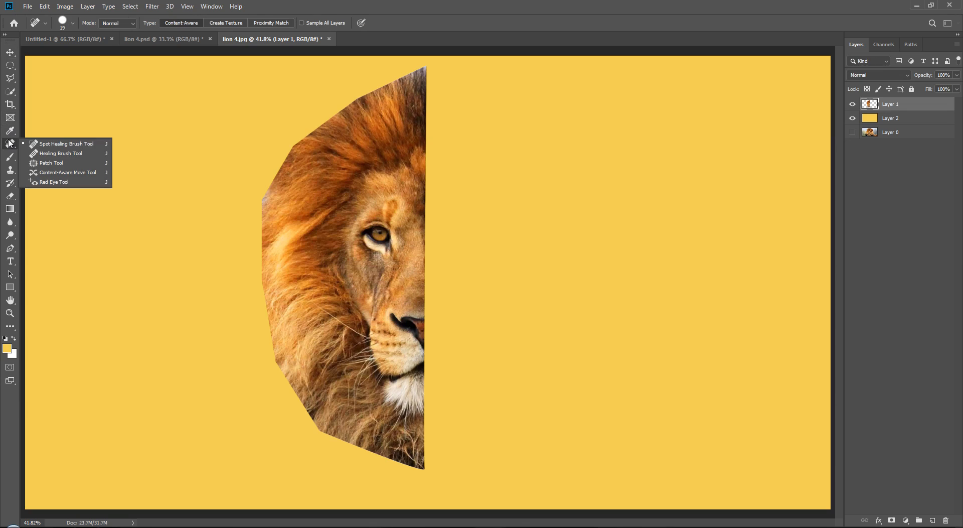
click(10, 130)
right_click(10, 131)
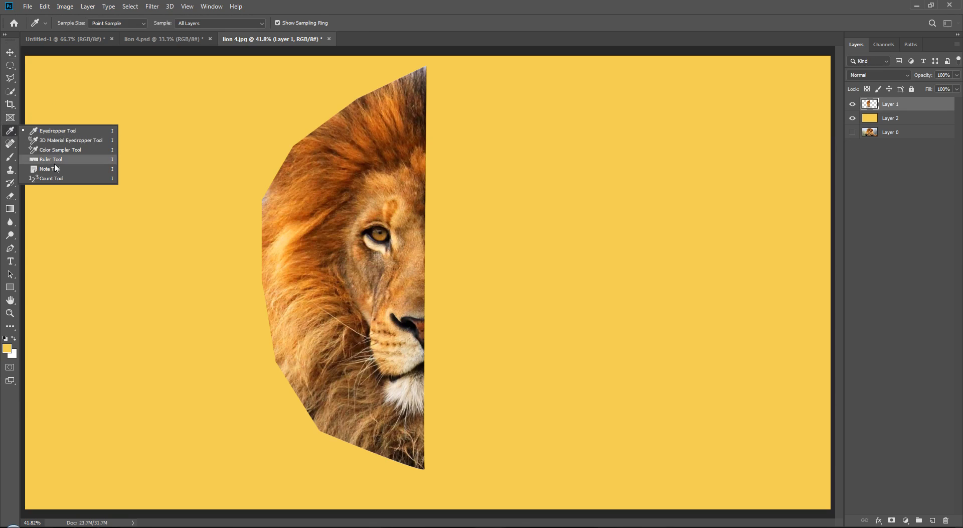
click(53, 161)
right_click(11, 133)
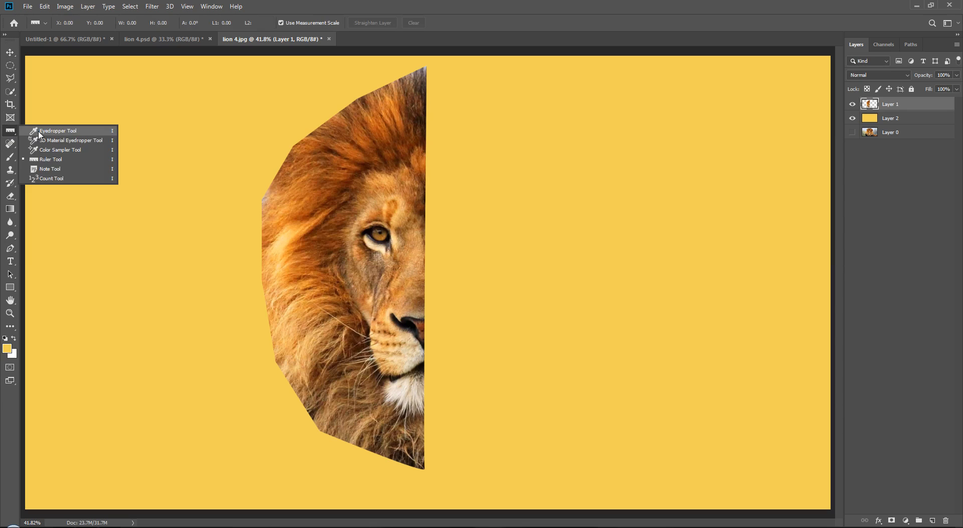
click(25, 130)
right_click(10, 132)
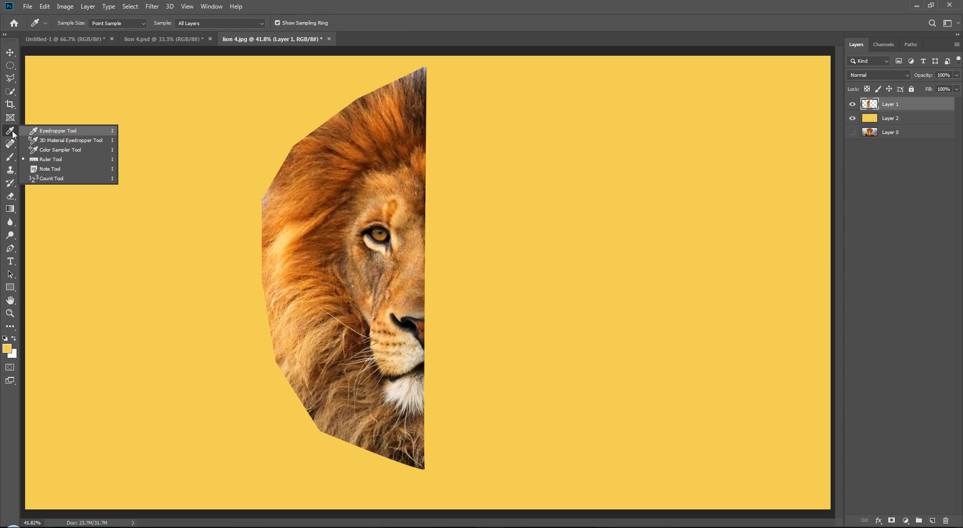
click(52, 159)
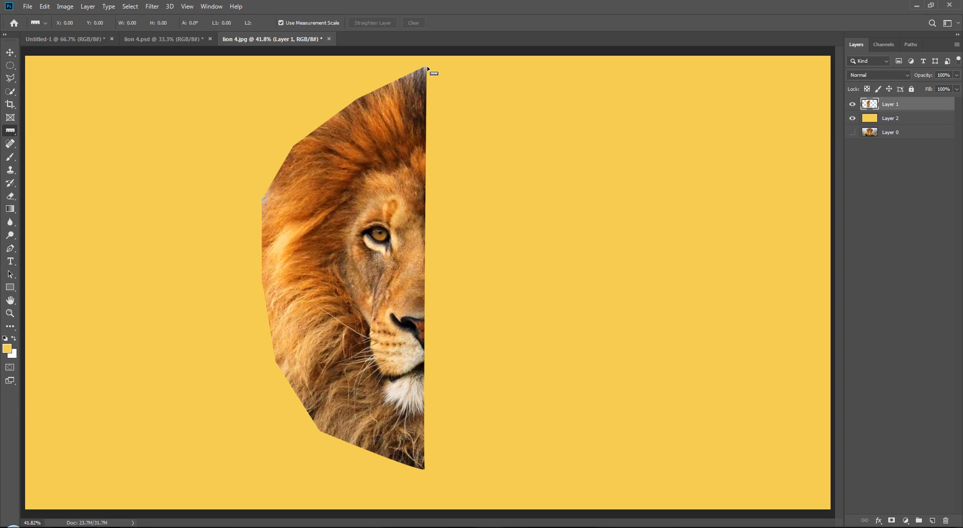
drag(428, 65, 426, 471)
Apply an arbitrary clockwise canvas rotation using the ruler's 0° angle, and return to the Move tool.
click(64, 6)
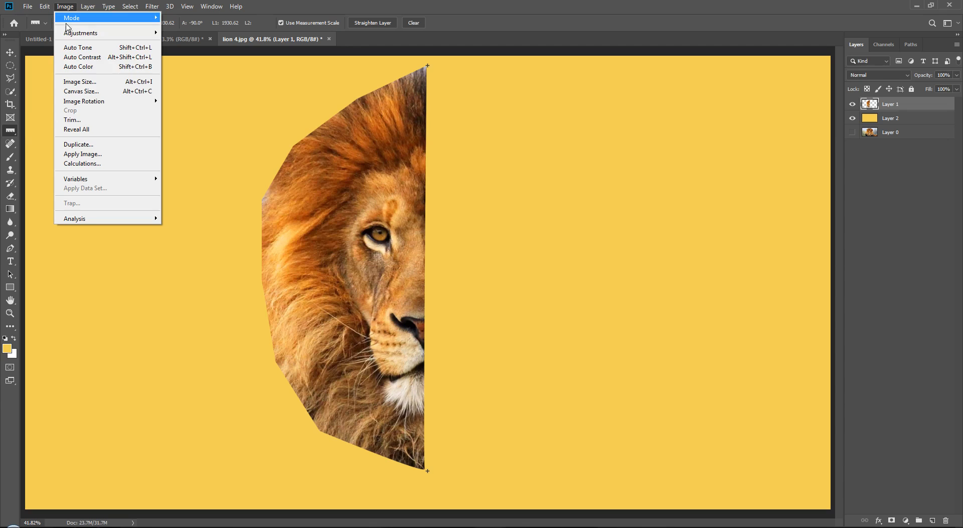
mouse_move(99, 101)
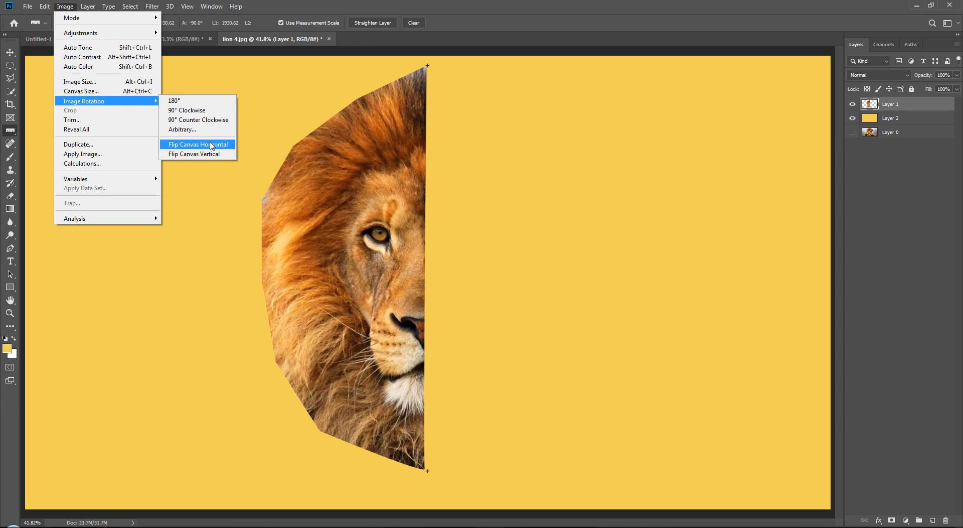
click(173, 130)
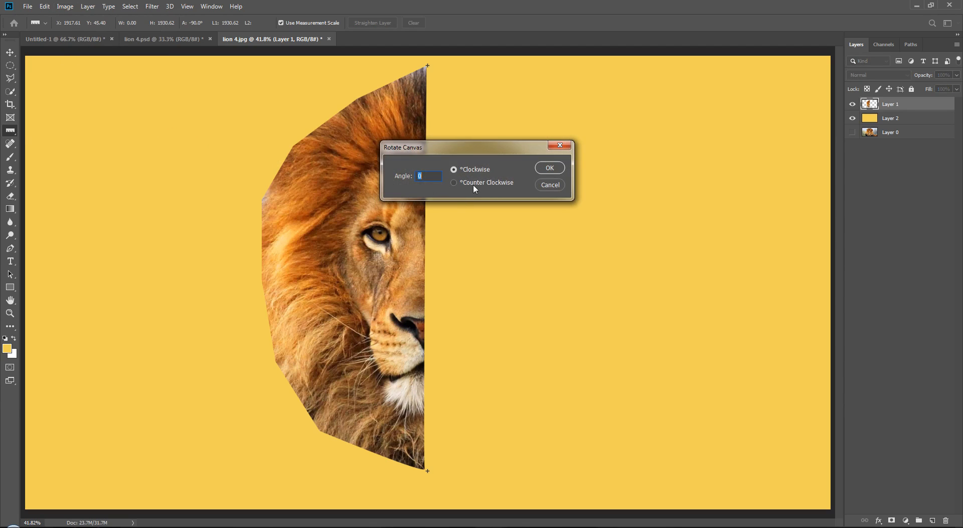
click(457, 171)
click(548, 171)
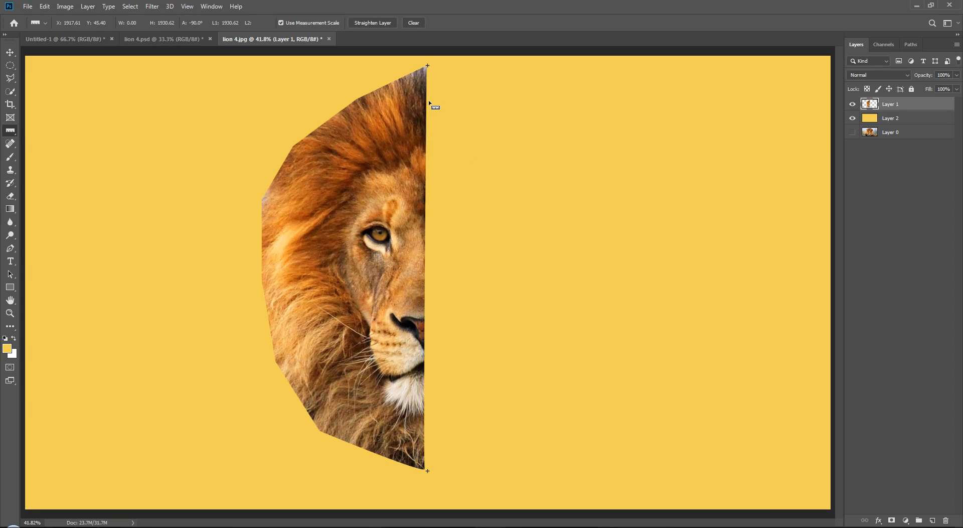
key(v)
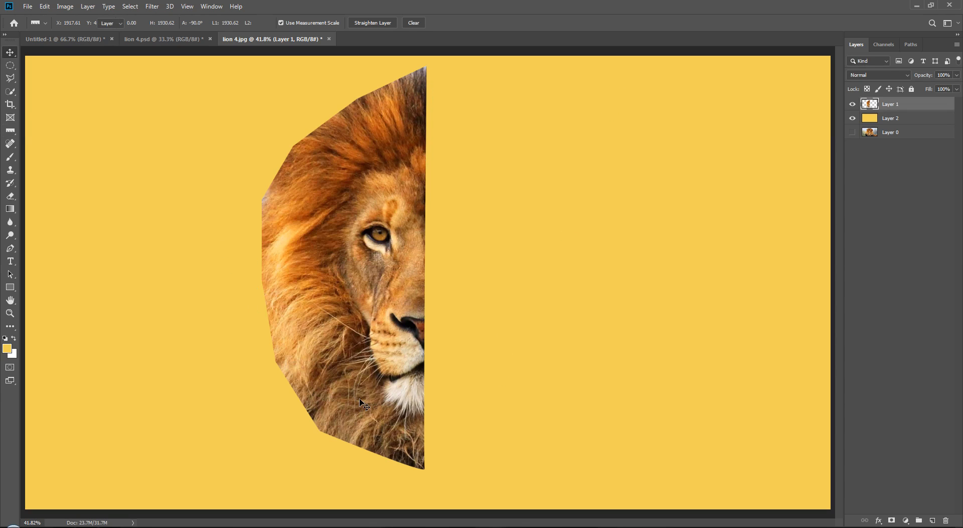
Select Layer 1 and display the grid over the canvas.
click(910, 161)
click(903, 105)
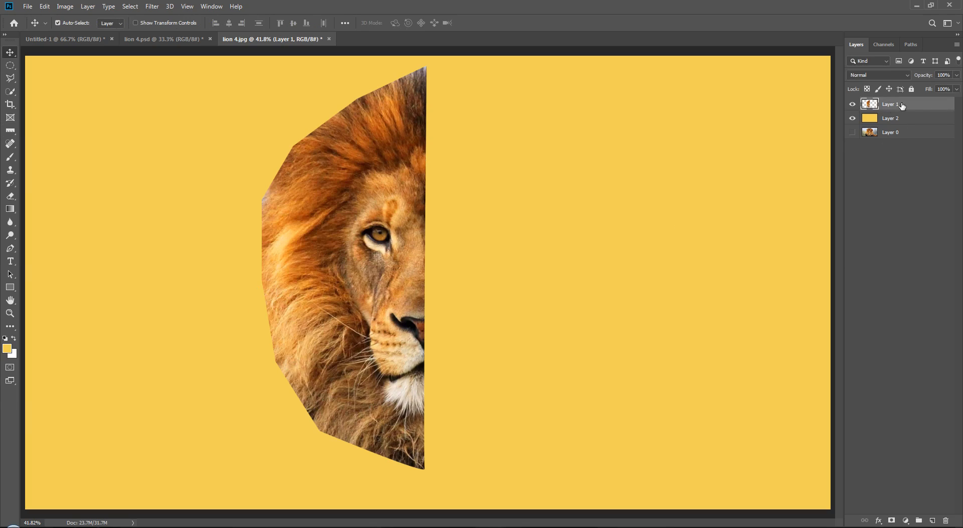
key(ctrl+apostrophe)
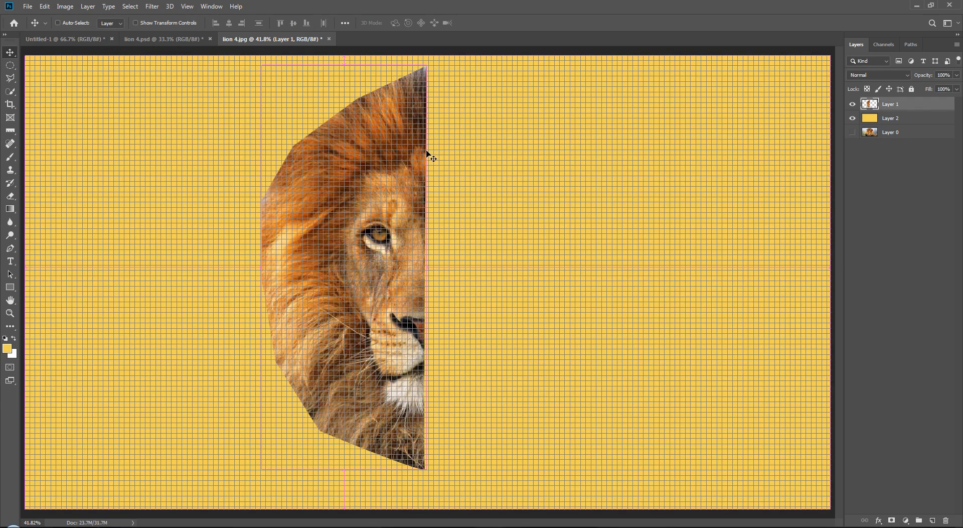
Move the lion half slightly to the left so its straight centre edge lines up with a vertical gridline.
key(ctrl+plus)
key(ctrl+plus)
key(ctrl+plus)
drag(428, 149, 482, 433)
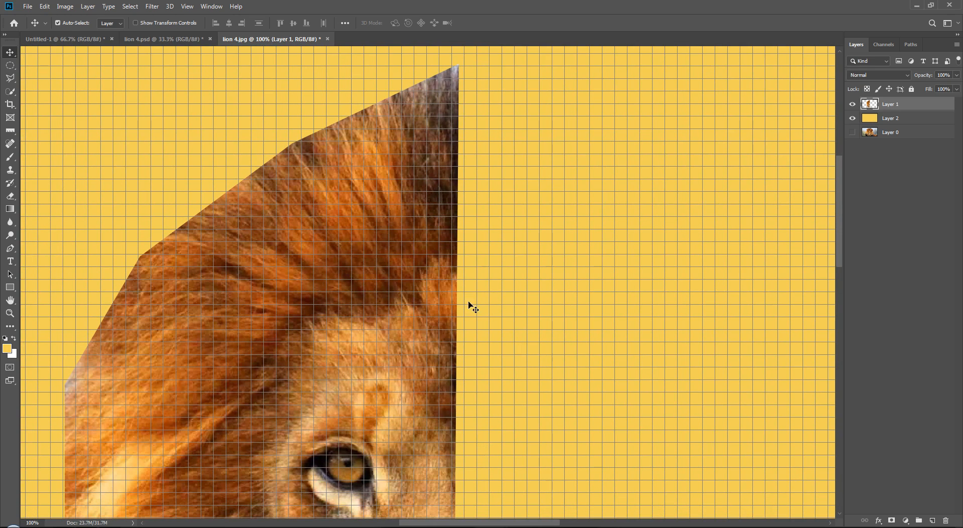
drag(417, 267, 411, 266)
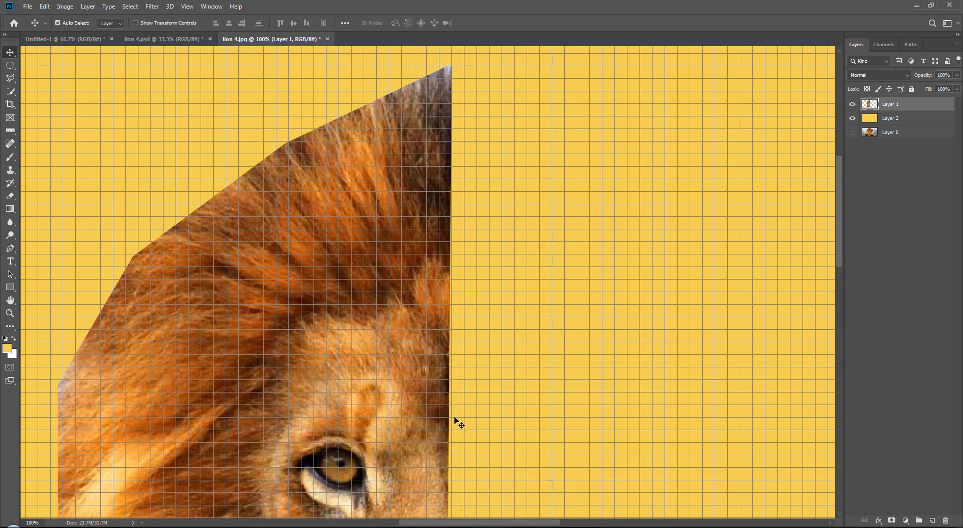
Select a right triangle two grid squares wide and high in the upper mane with the Polygonal Lasso and apply the Average blur.
scroll(423, 151, up, 1)
drag(419, 145, 408, 333)
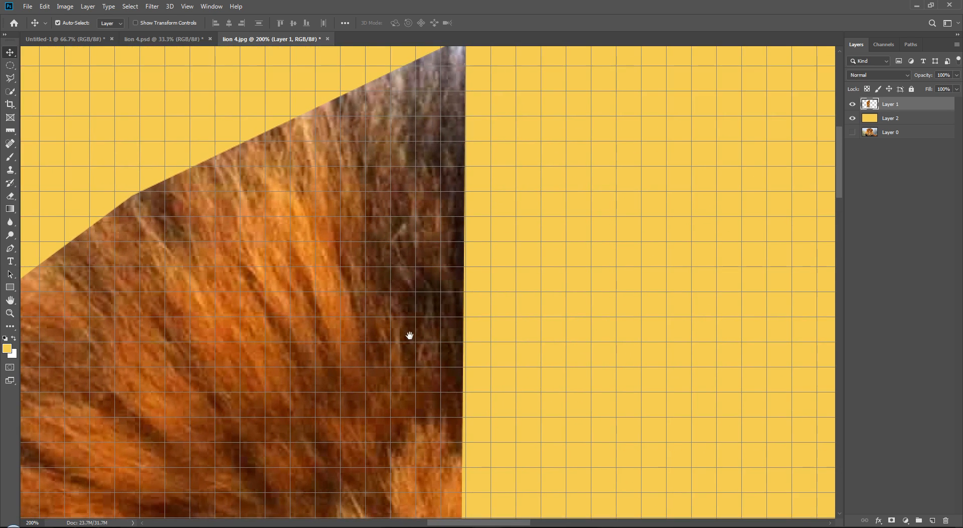
click(10, 78)
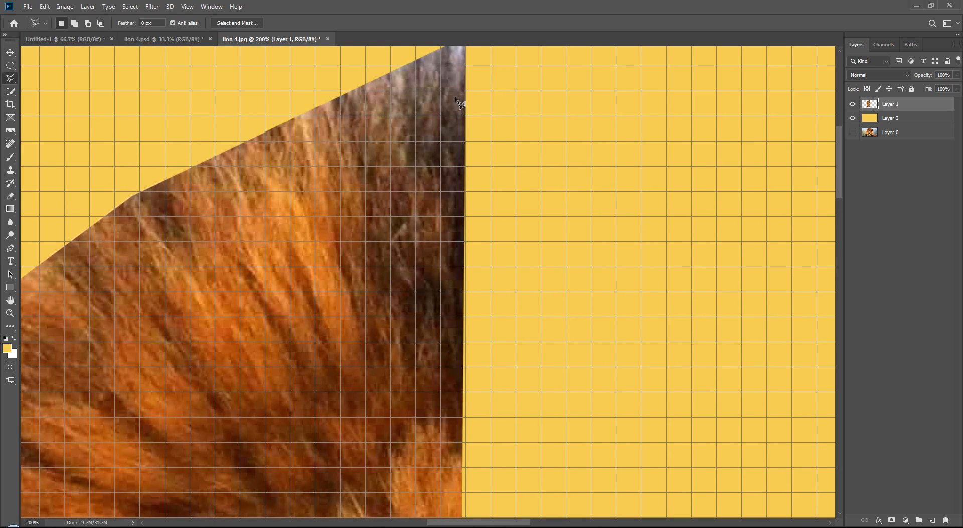
click(391, 141)
double_click(440, 141)
click(152, 6)
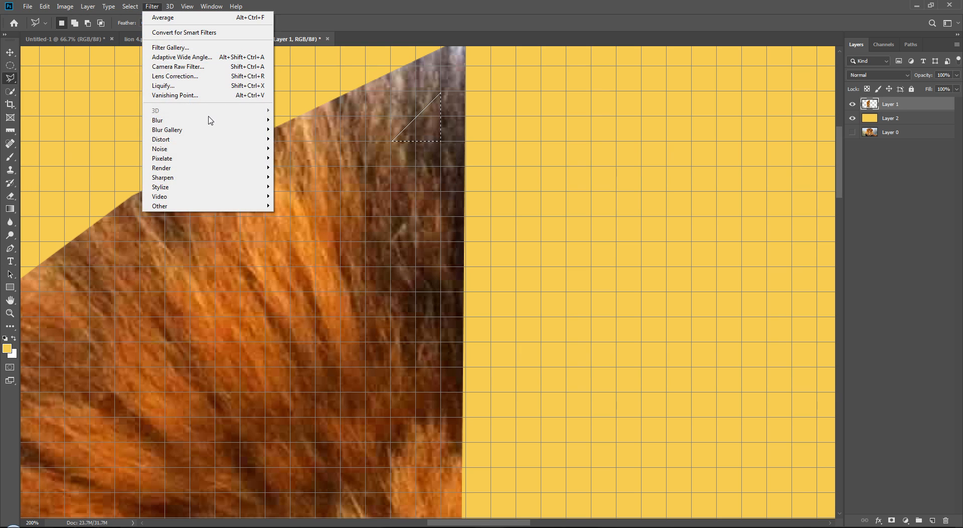
click(287, 120)
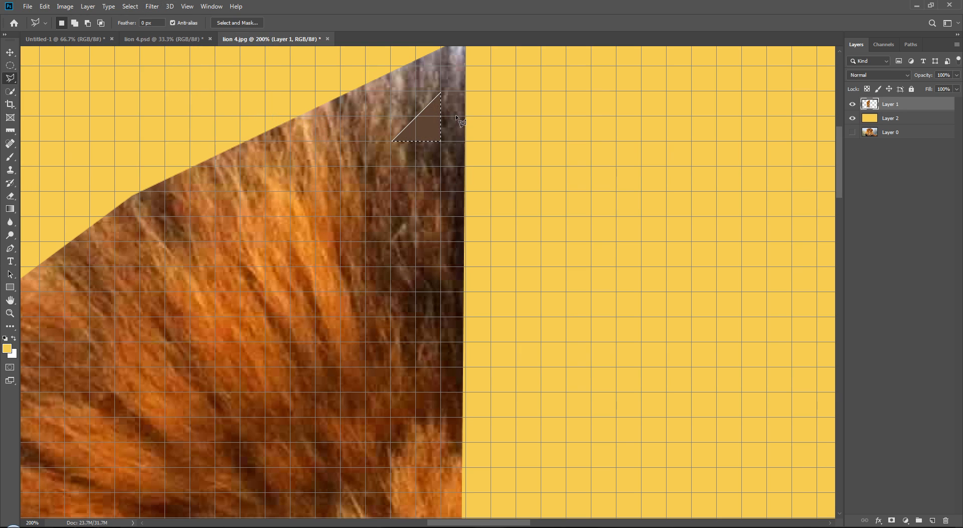
Copy the averaged triangle to its own layer, check it with Layer 1 hidden, and reapply the Average blur.
key(ctrl+j)
click(853, 118)
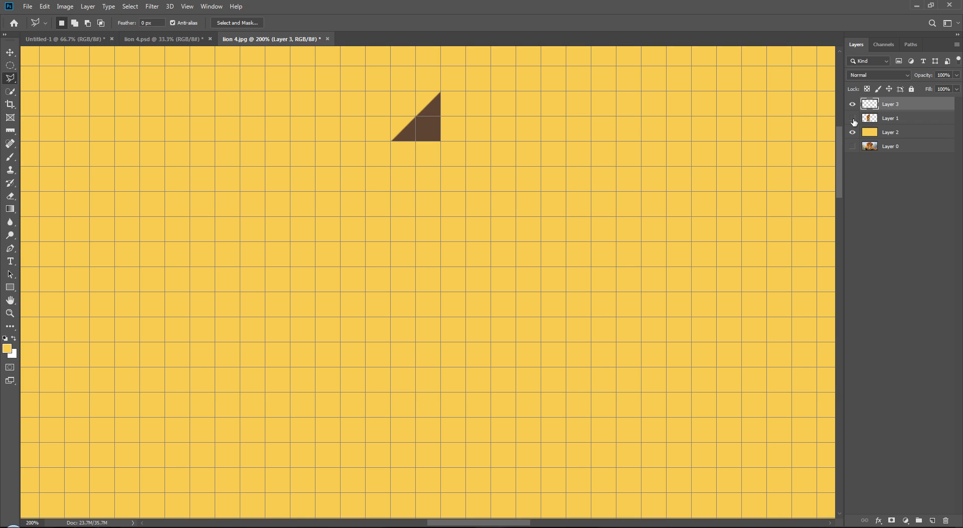
click(853, 119)
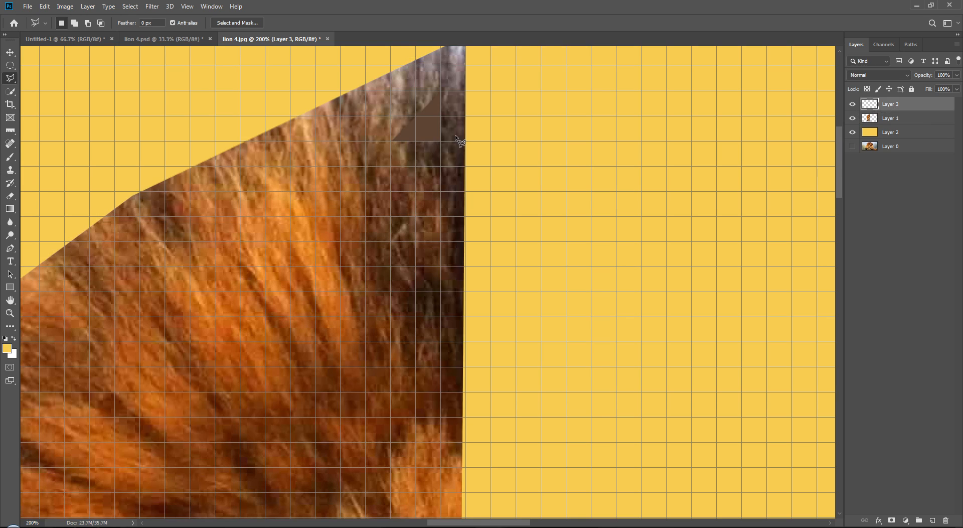
click(152, 6)
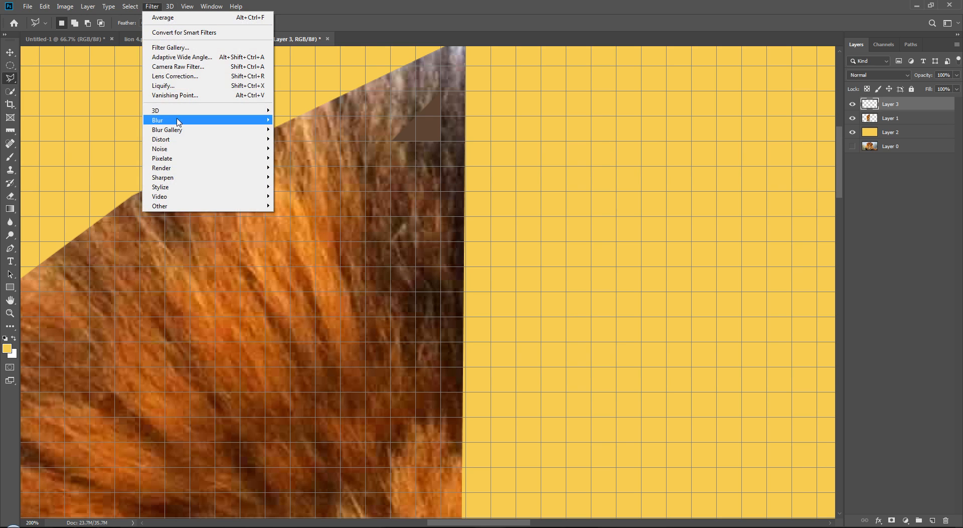
mouse_move(179, 125)
click(289, 121)
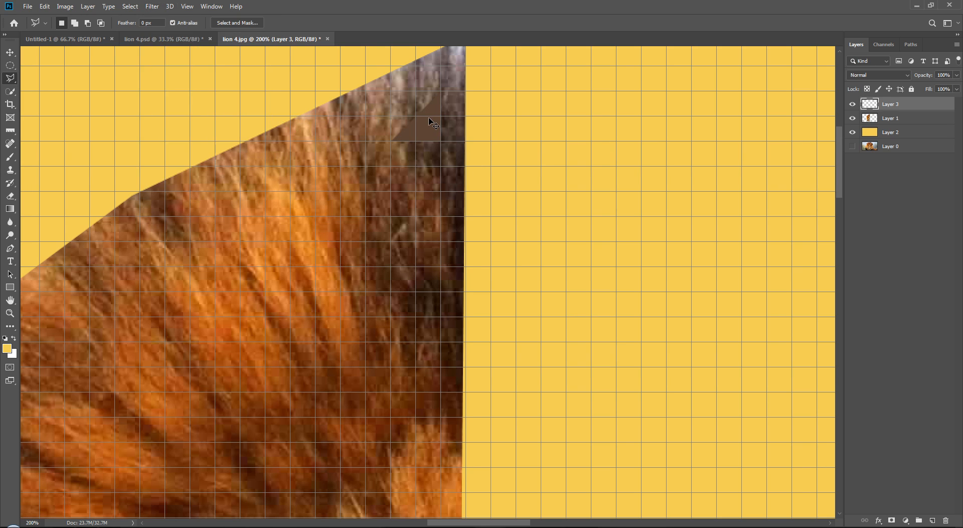
Undo the triangle's layer copy and Average blur, and deselect all layers.
key(ctrl+z)
key(ctrl+z)
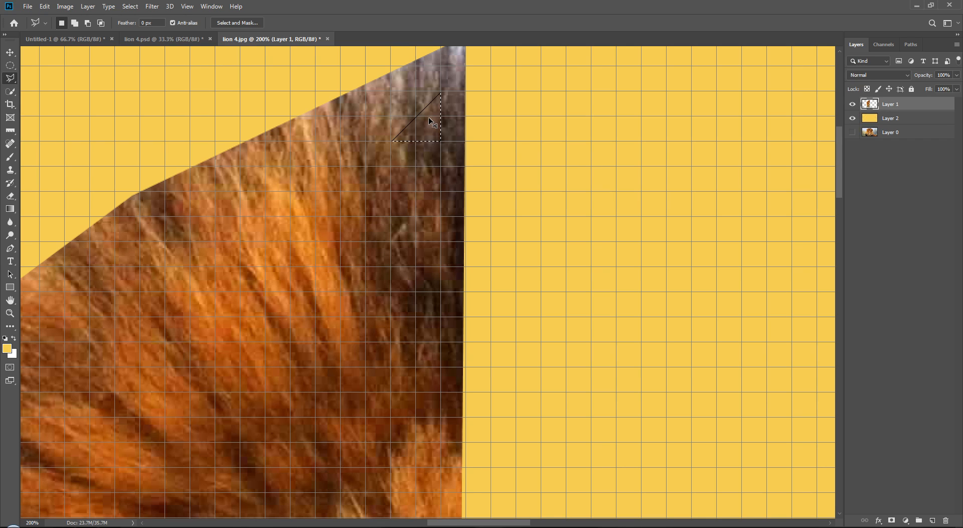
key(ctrl+minus)
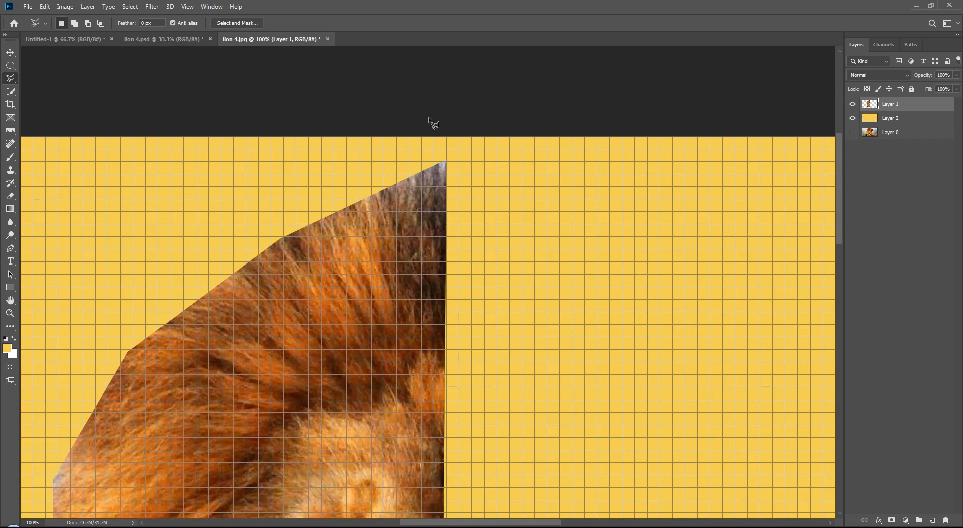
click(932, 189)
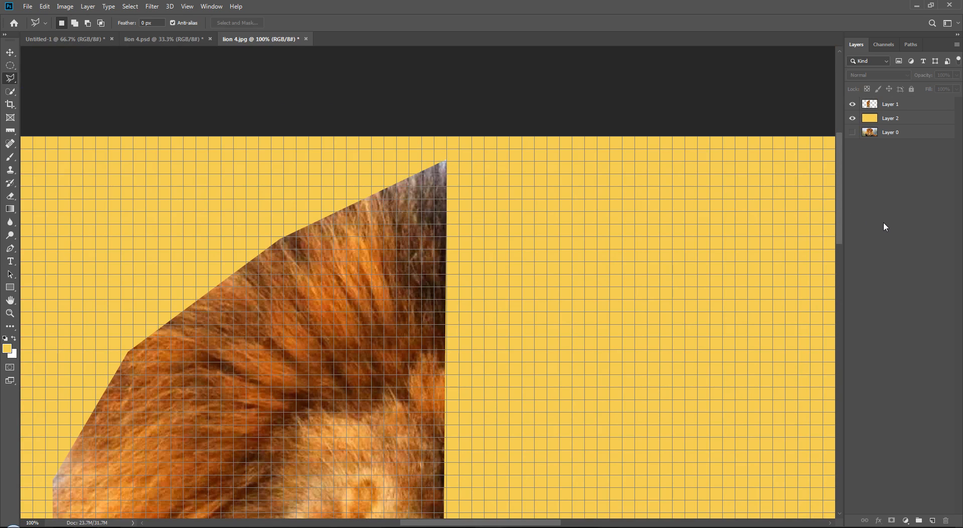
Show the Actions and create a new action set named "low pol".
click(211, 7)
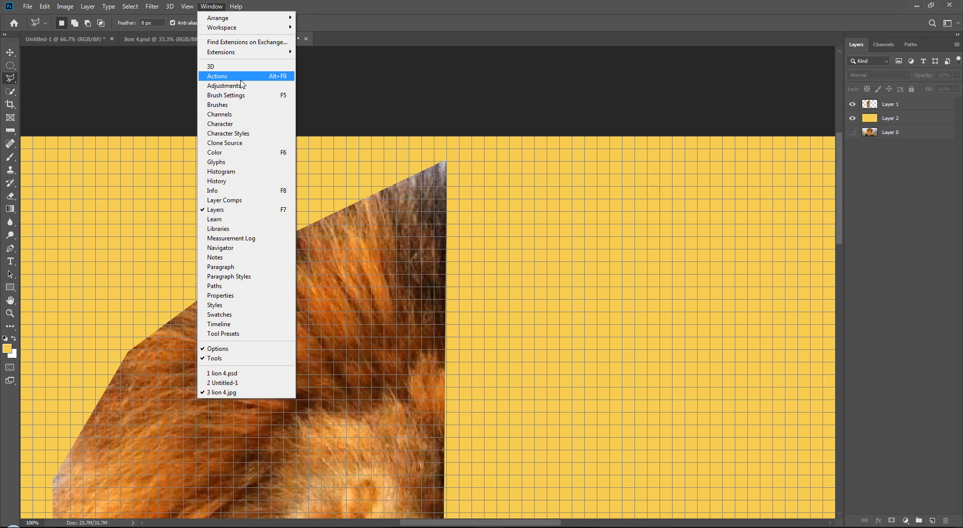
click(284, 78)
click(741, 69)
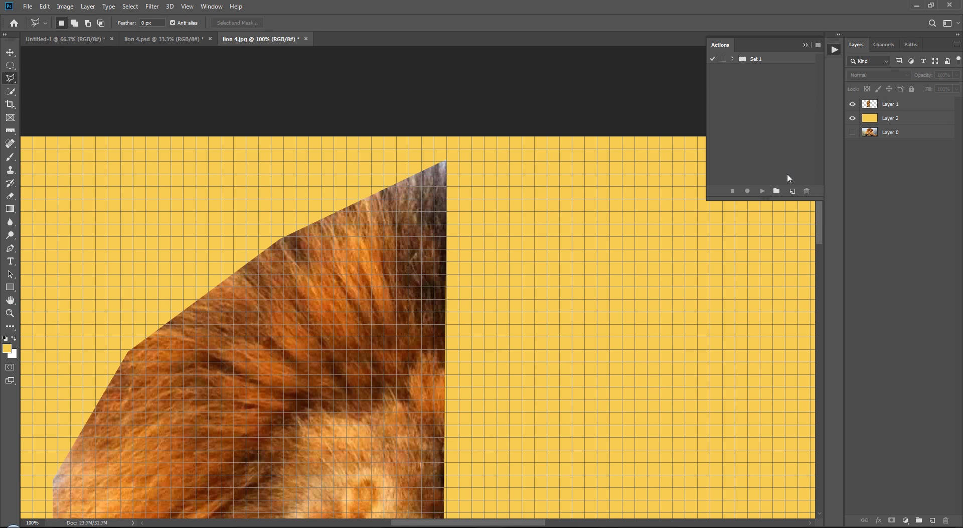
click(777, 191)
key(BackSpace)
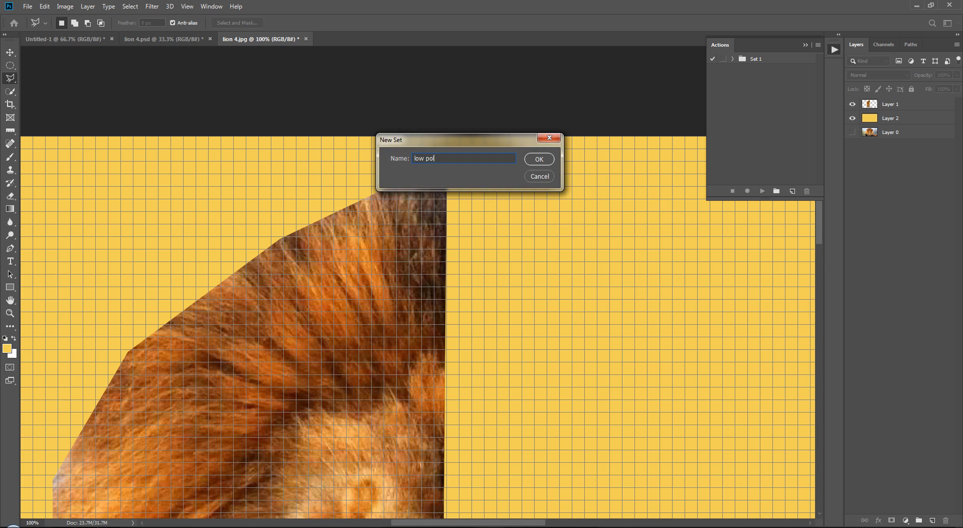
key(Return)
click(775, 96)
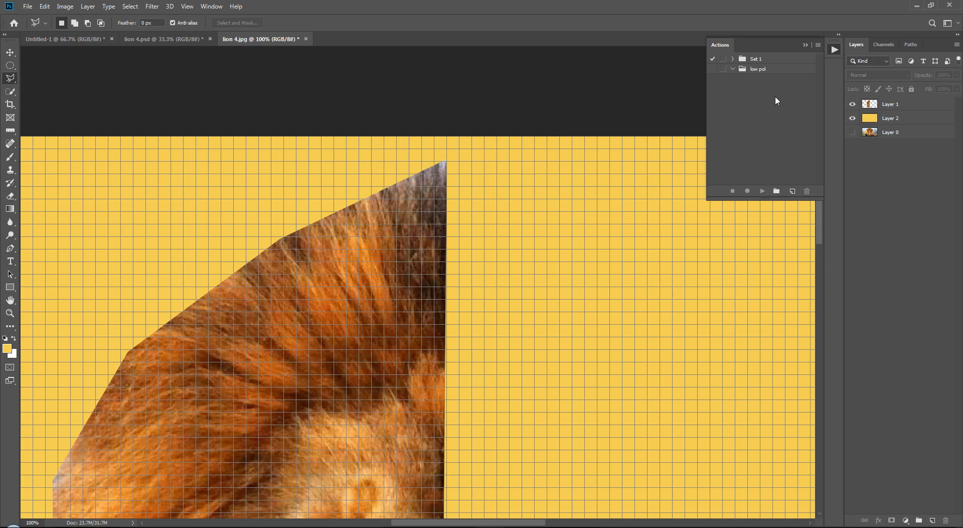
click(793, 192)
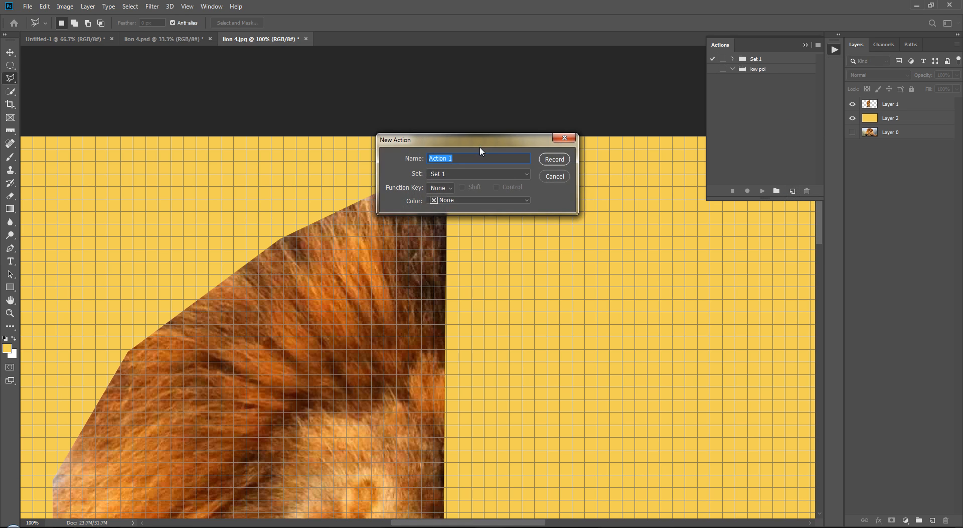
key(BackSpace)
key(Return)
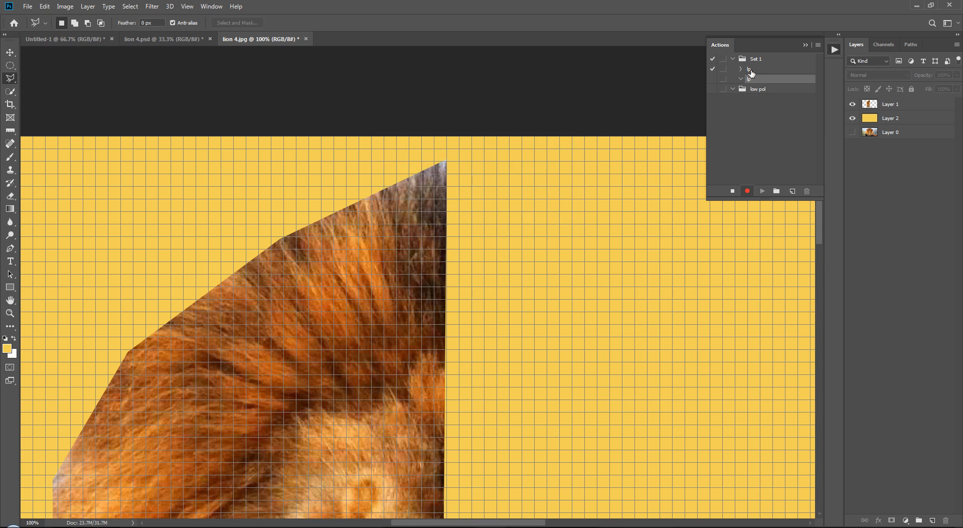
click(733, 191)
click(807, 191)
key(Return)
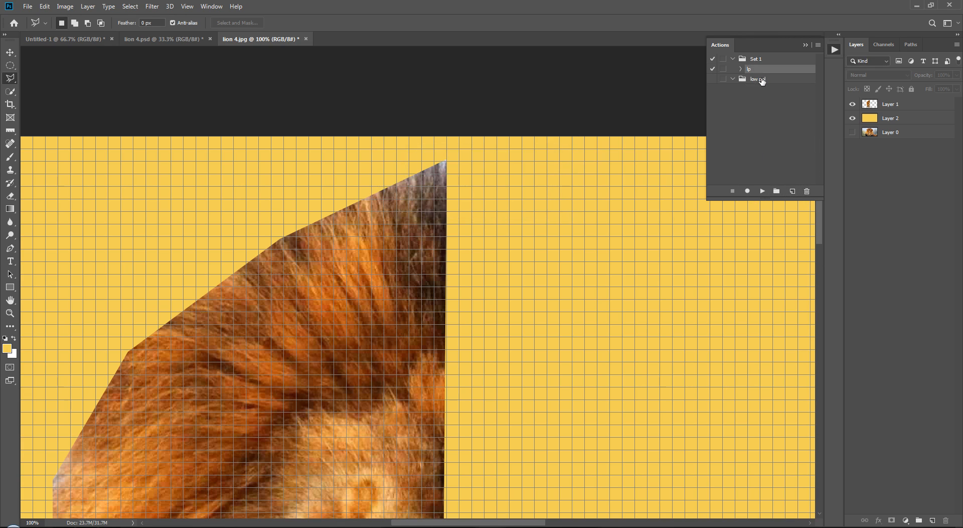
Create an action named "lp" in the low pol set and start recording it.
click(760, 79)
click(791, 191)
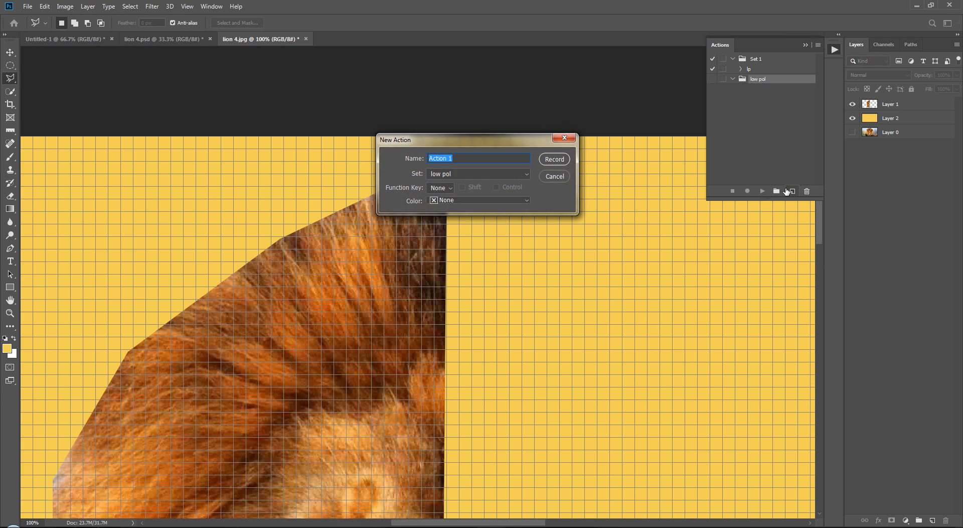
text(lp)
key(Return)
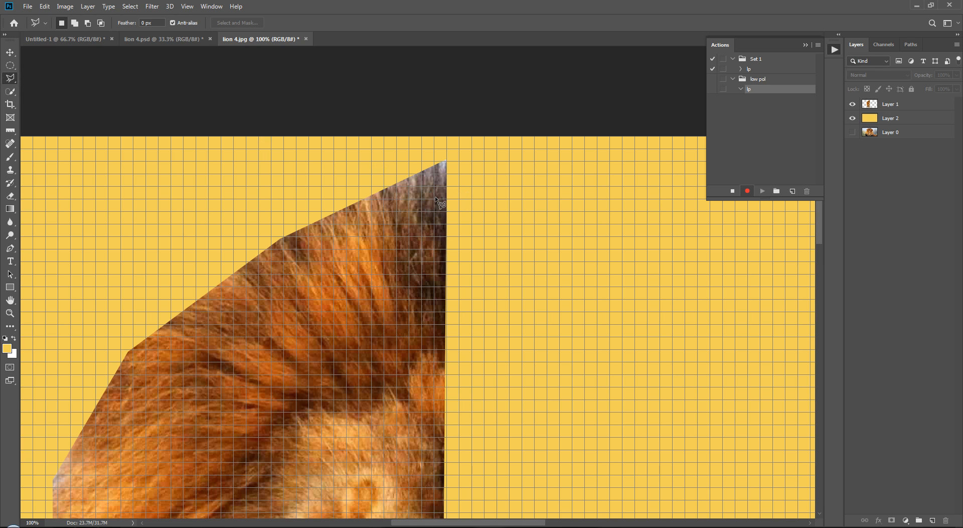
Record a right-triangle selection three grid squares wide and high in the upper mane, followed by selecting Layer 1.
scroll(436, 200, up, 3)
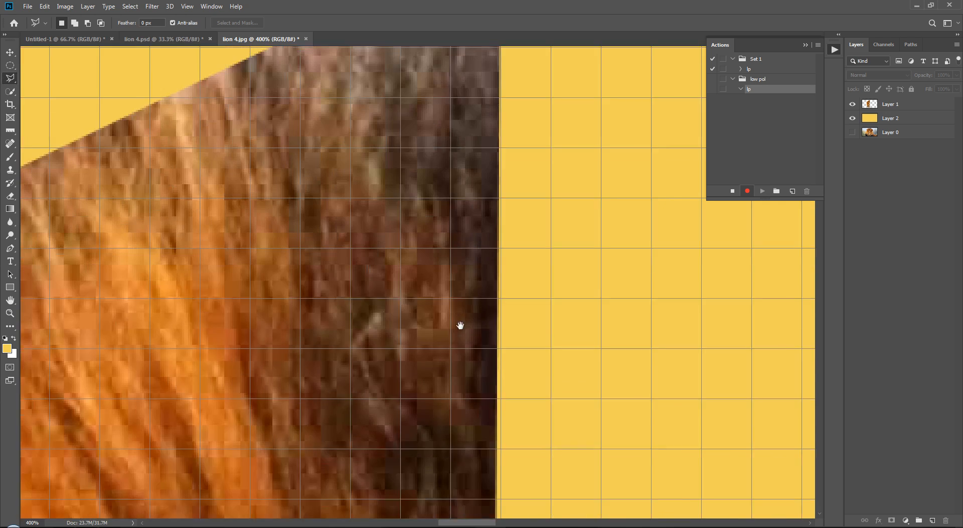
scroll(460, 326, up, 3)
click(456, 93)
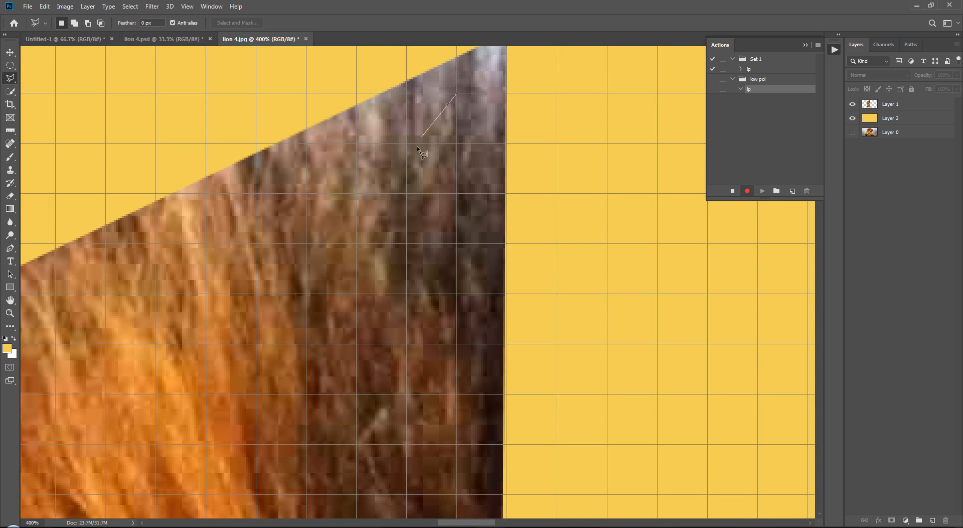
click(306, 244)
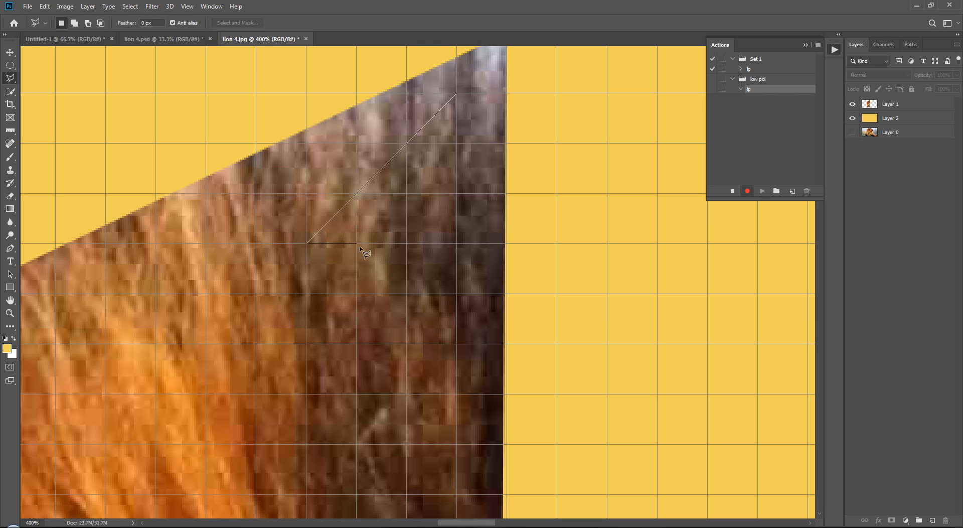
double_click(460, 244)
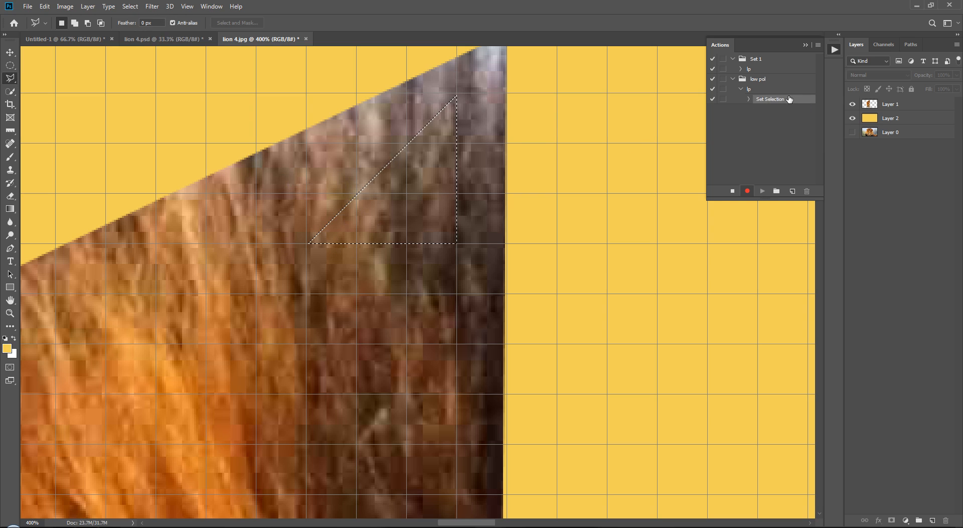
click(152, 6)
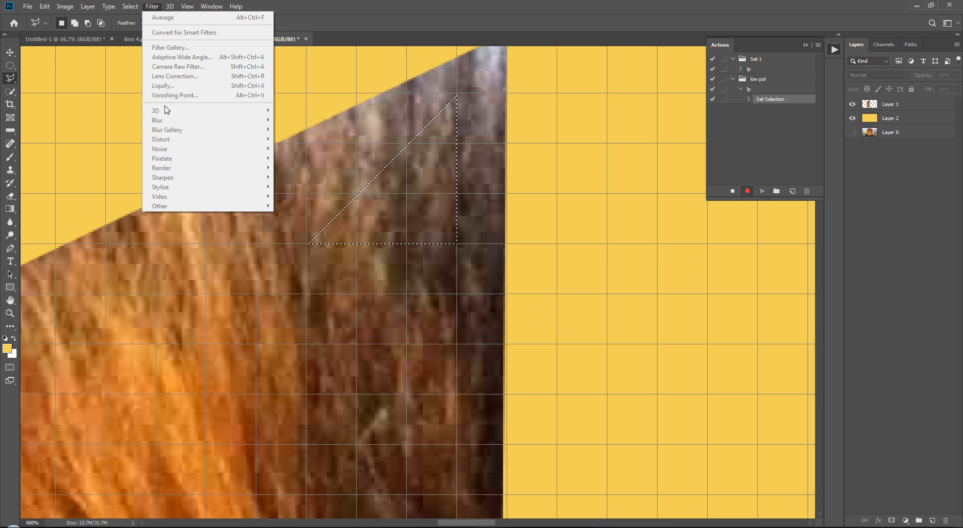
click(879, 106)
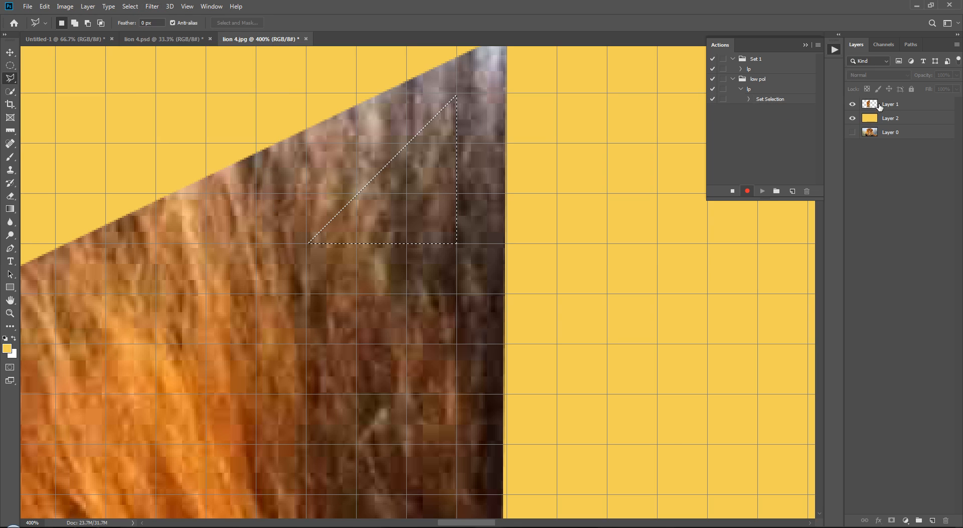
click(879, 107)
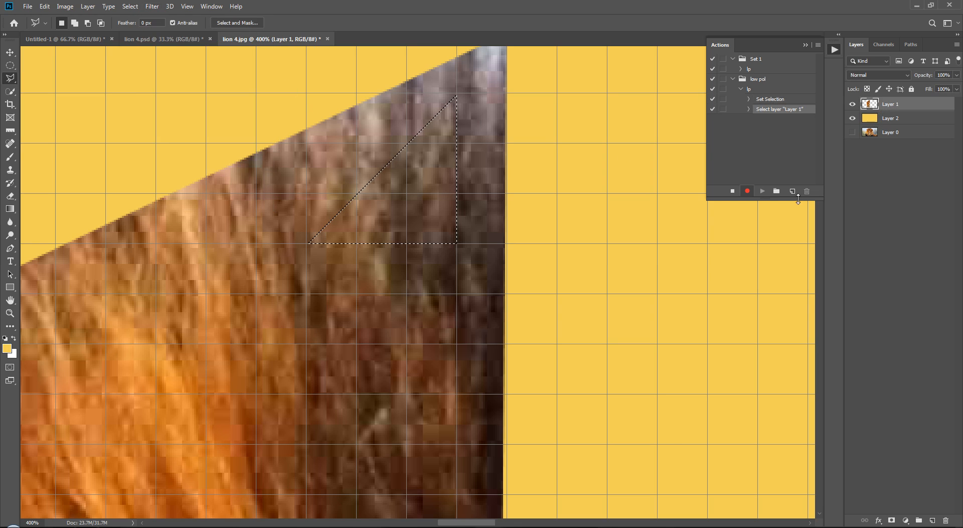
Stop recording, delete both recorded commands from the lp action, and clear the triangular selection.
click(733, 191)
click(807, 192)
key(Return)
click(807, 191)
key(Return)
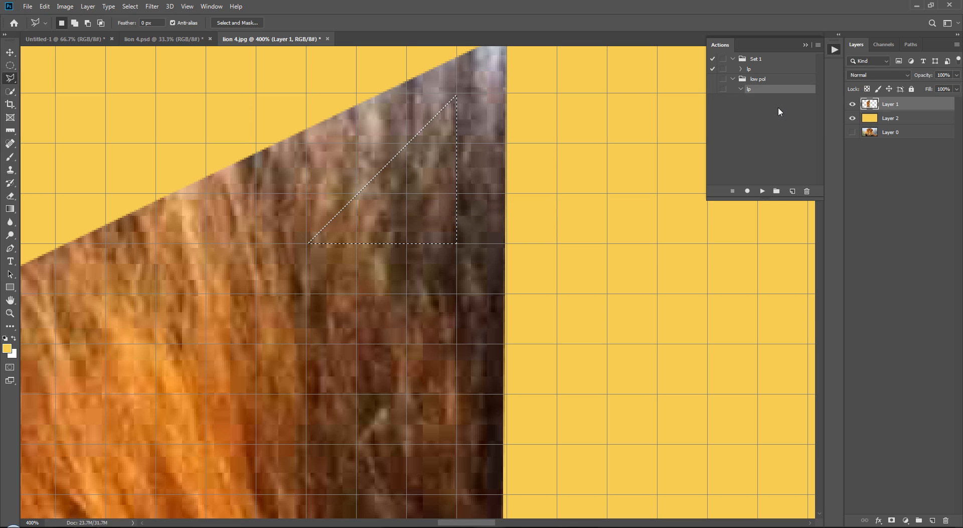
key(ctrl+d)
With Layer 2 active, resume recording the lp action and record the selection of Layer 1.
click(898, 126)
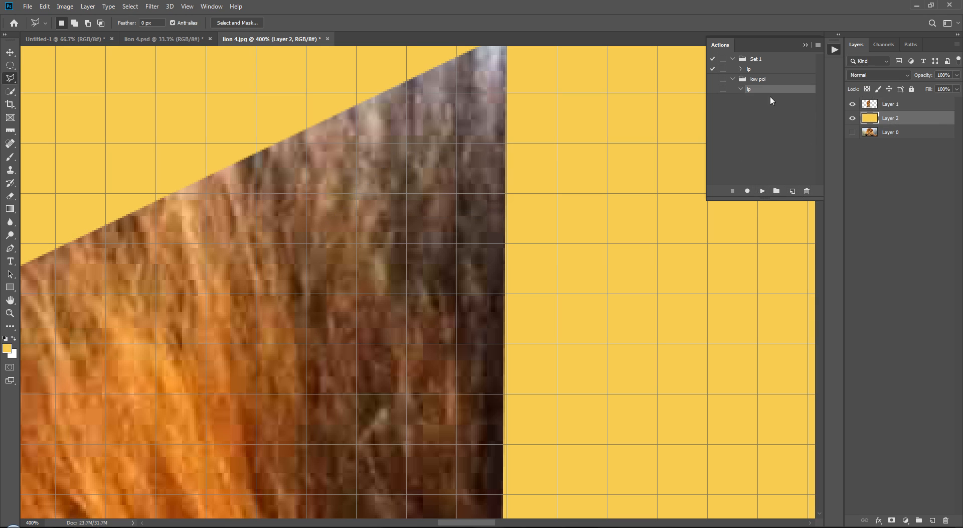
click(747, 191)
click(897, 107)
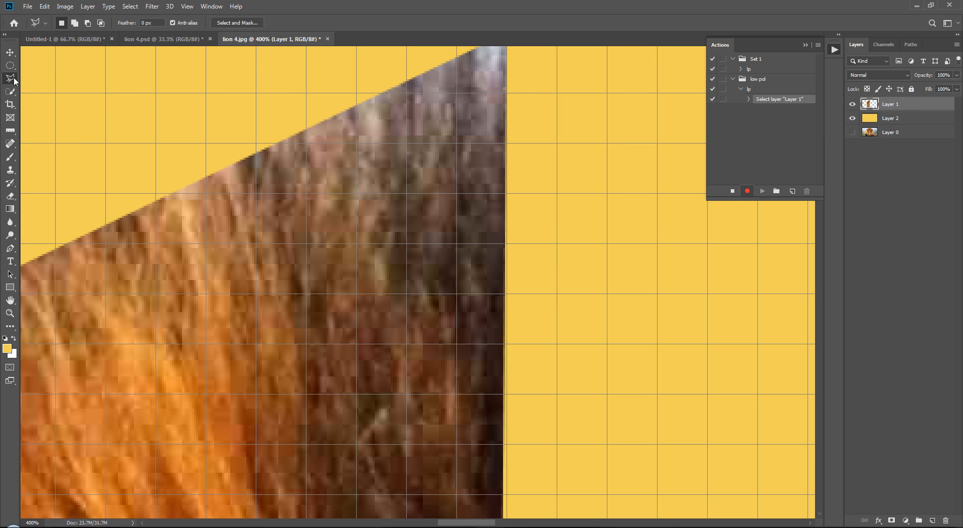
Record selecting a right triangle three grid squares wide and high near the mane's centre edge and applying the Average blur.
click(456, 143)
click(307, 293)
double_click(456, 294)
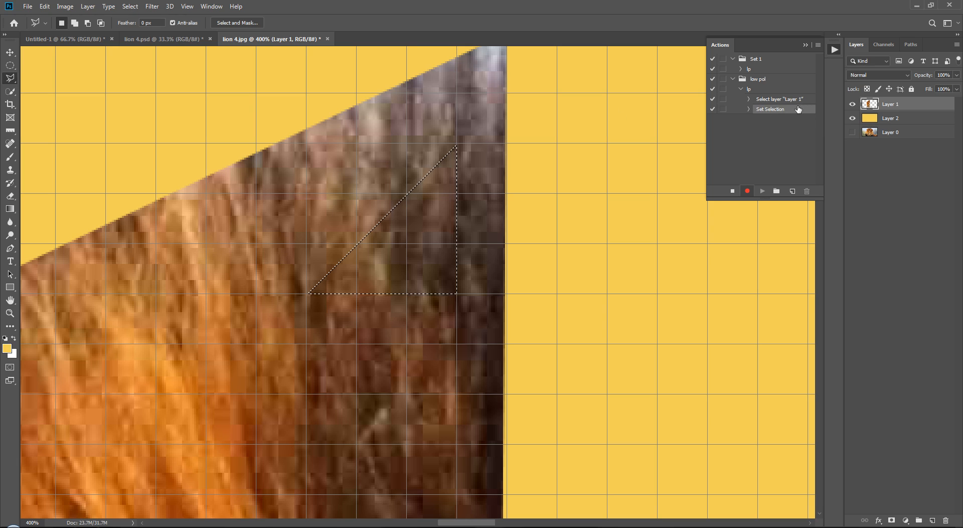
click(152, 6)
mouse_move(238, 123)
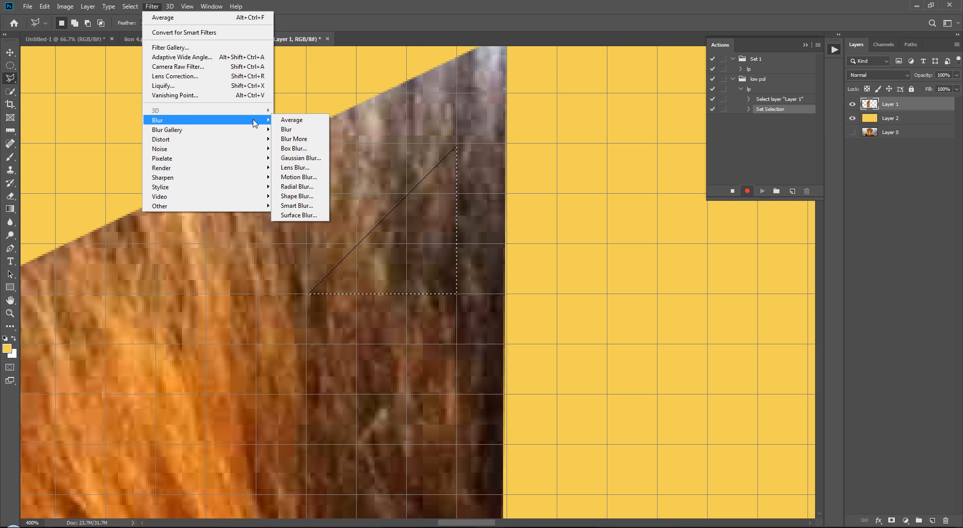
click(292, 120)
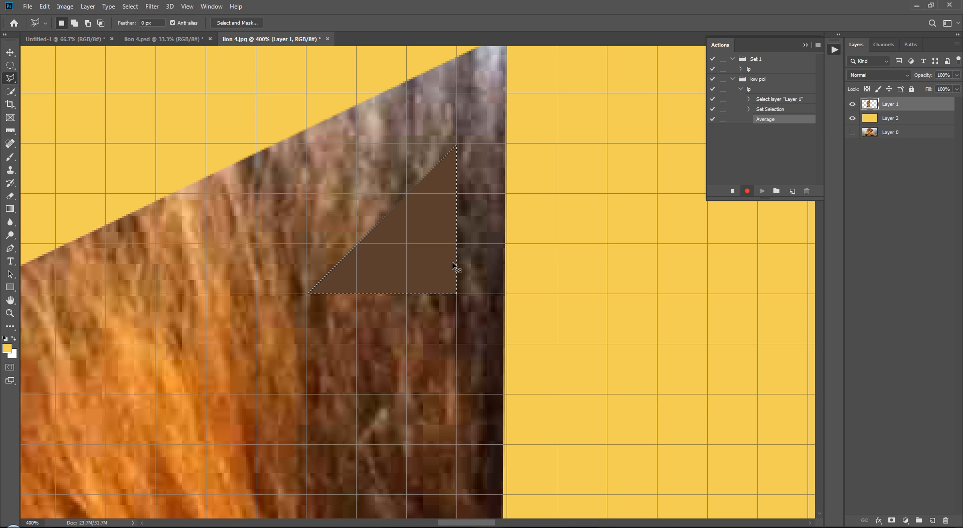
Record copying the averaged triangle to a new layer and reselecting Layer 1, and stop the recording.
key(ctrl+j)
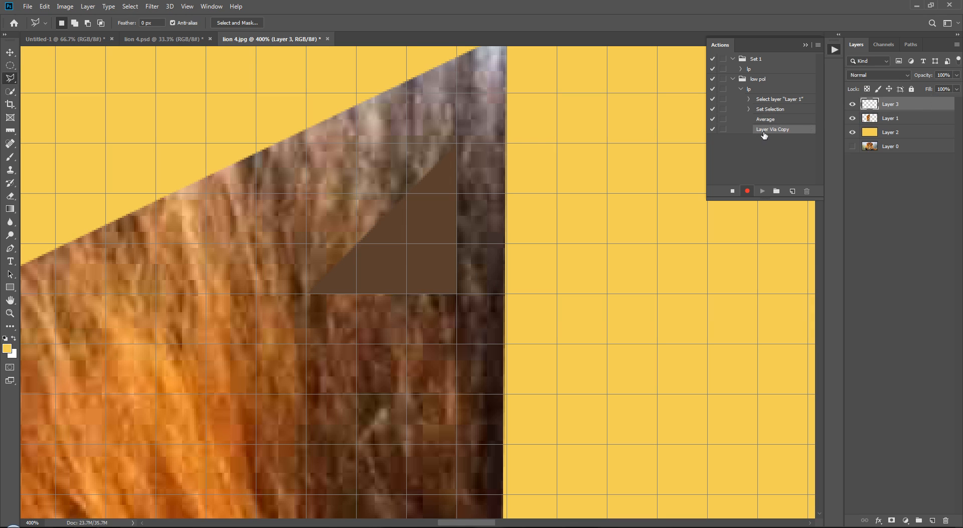
click(893, 120)
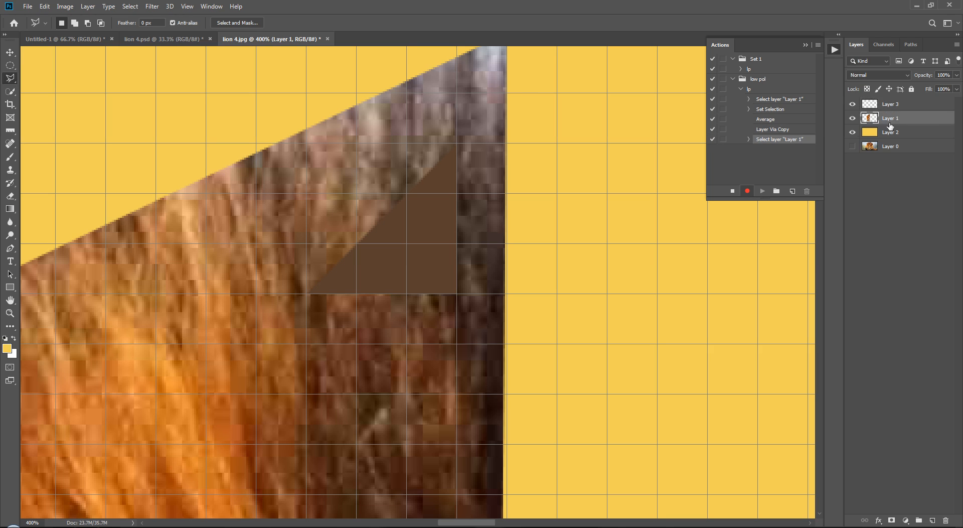
click(733, 191)
Select the recorded lp action in the low pol set and deselect all layers.
click(749, 100)
click(749, 99)
click(751, 91)
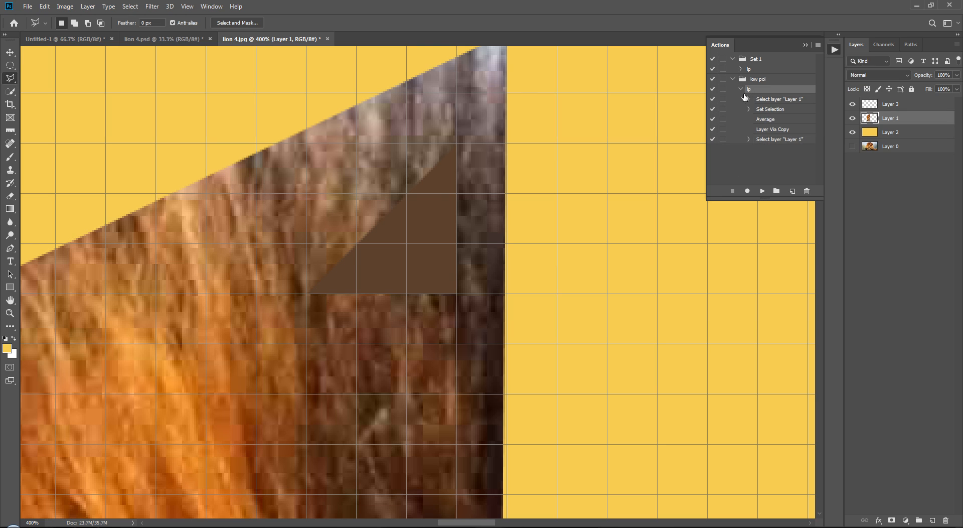
click(890, 169)
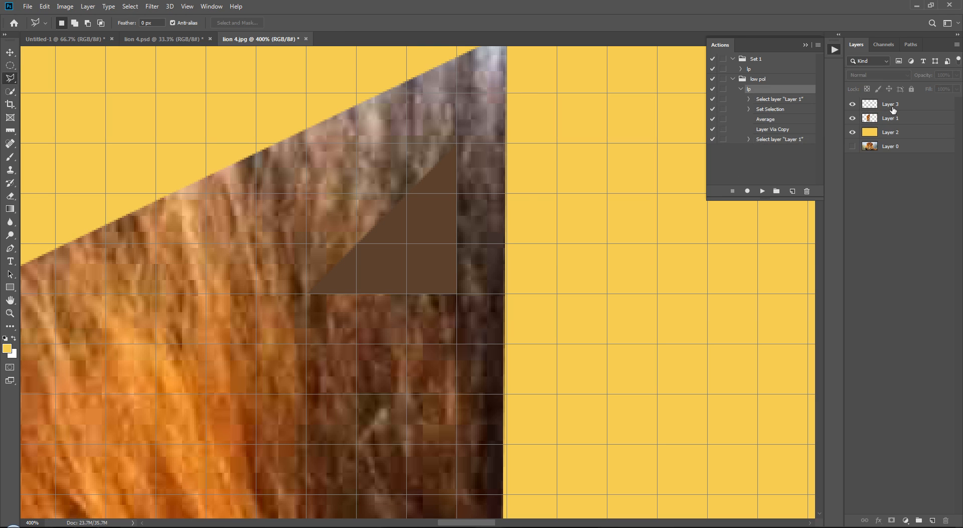
drag(351, 289, 513, 166)
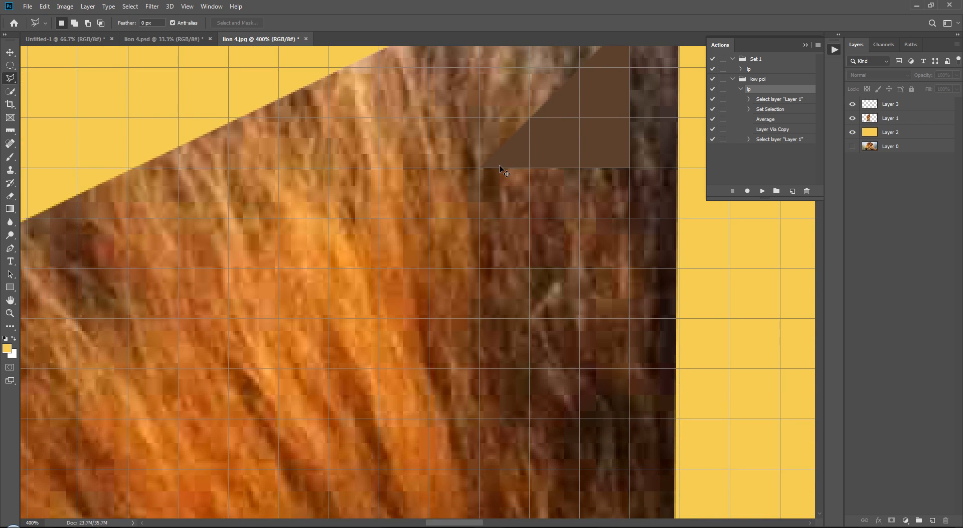
scroll(499, 166, down, 2)
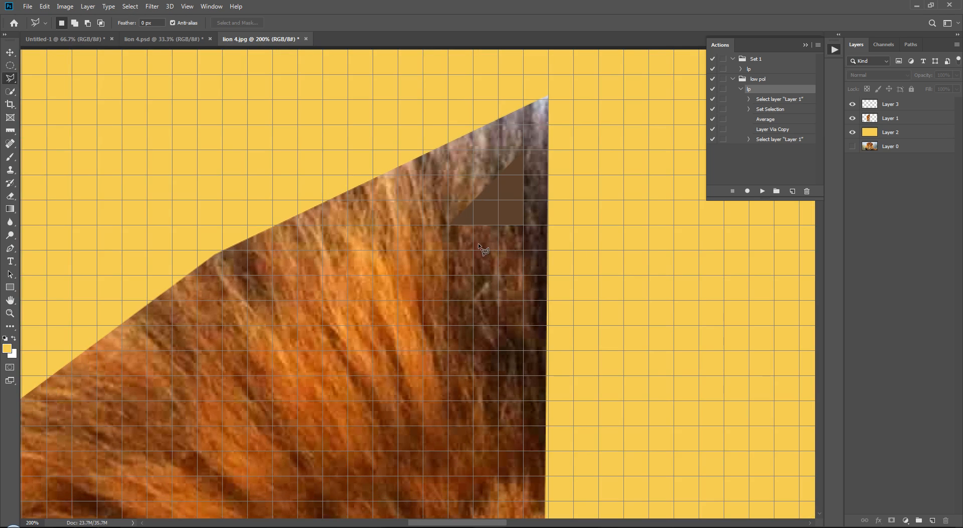
Try the lp action on a right triangle three grid squares wide and high in the orange mane, and undo it.
click(422, 226)
click(423, 301)
click(423, 227)
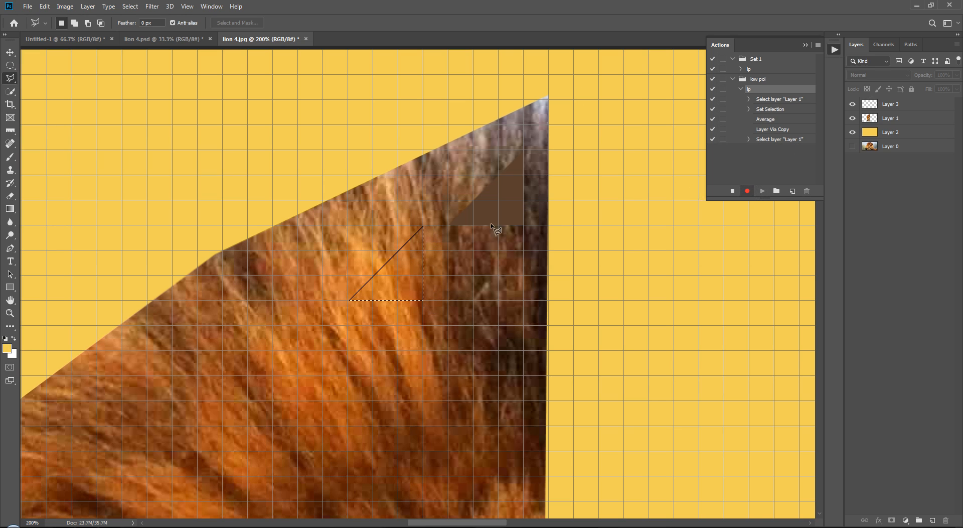
click(763, 191)
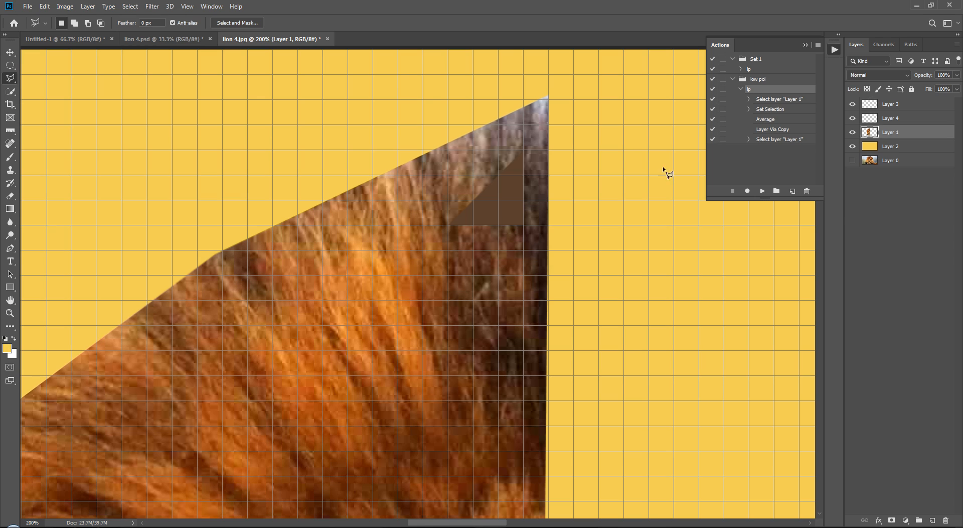
key(ctrl+z)
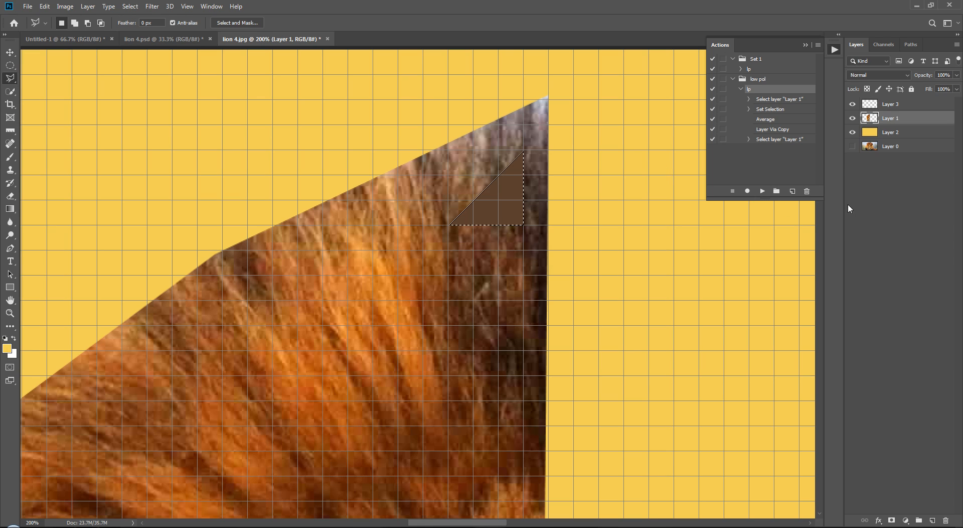
key(ctrl+d)
click(770, 110)
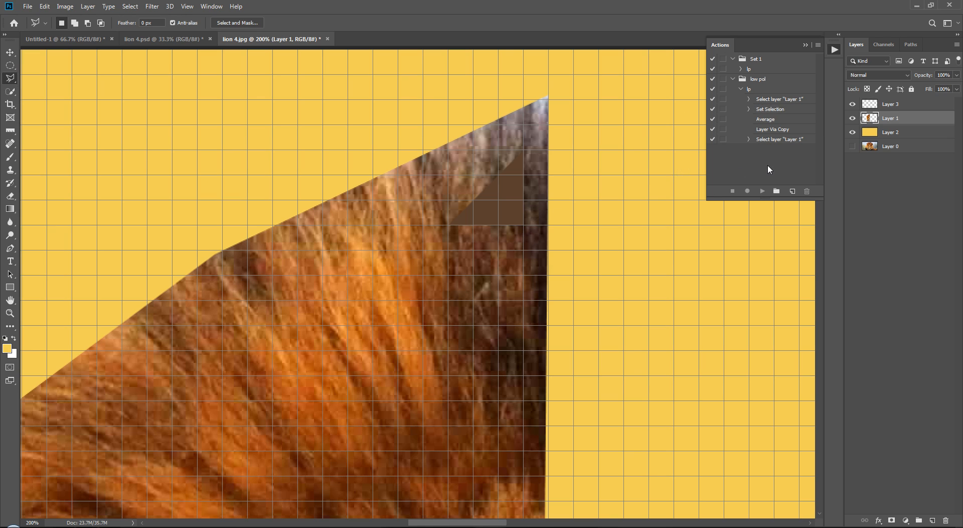
Try the lp action on a right triangle four grid squares wide and three high, undo it and clear the selection.
click(757, 90)
click(423, 251)
click(324, 325)
double_click(423, 325)
click(762, 192)
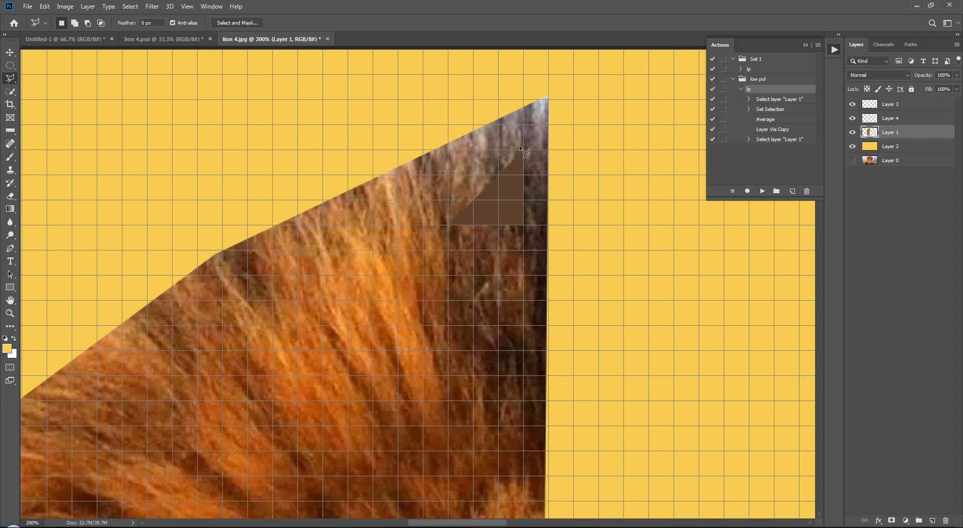
key(ctrl+z)
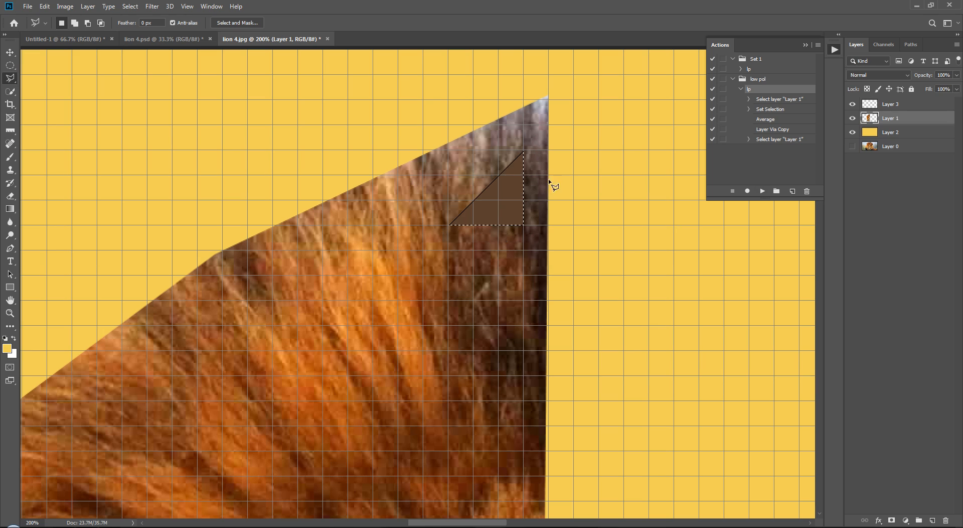
click(508, 170)
key(ctrl+d)
Delete the Set Selection step from the lp action.
click(775, 109)
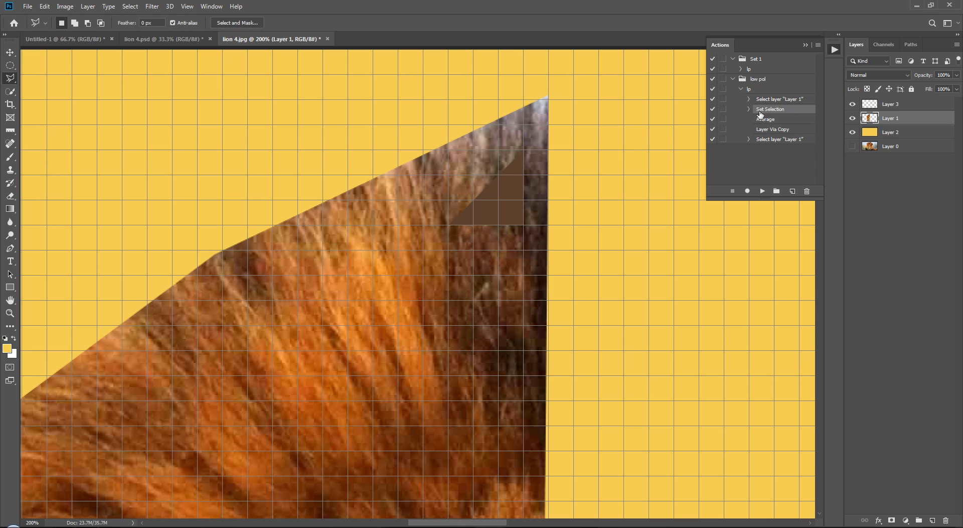
click(808, 192)
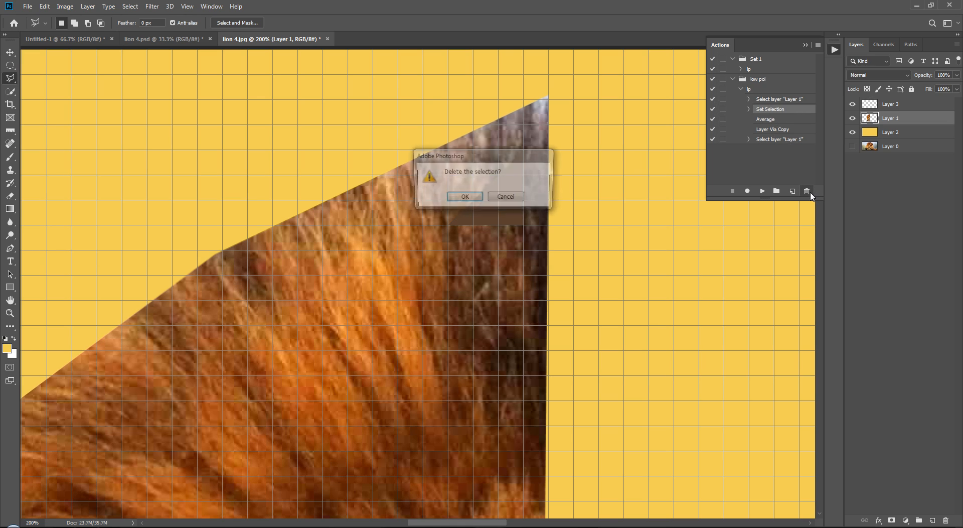
key(Return)
click(784, 146)
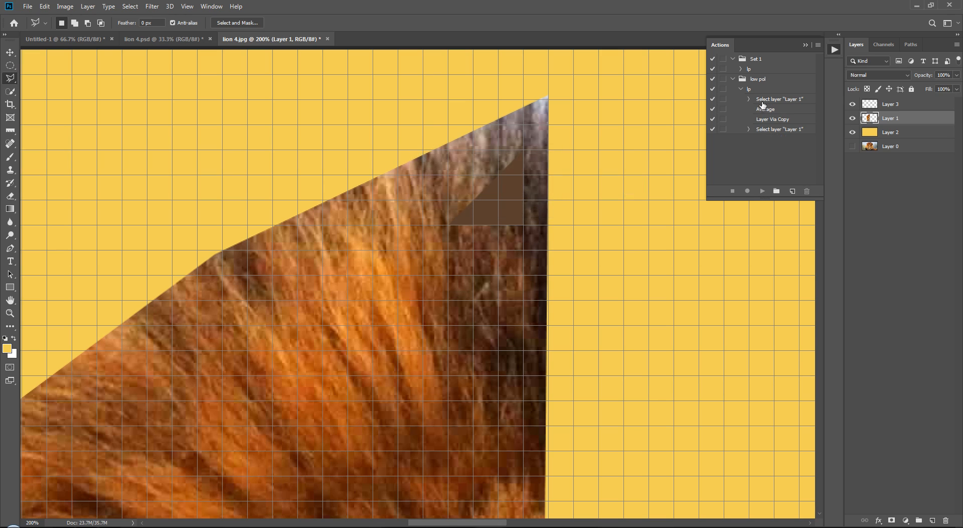
Play the edited lp action on a right triangle four grid squares wide and three high in the orange mane.
click(423, 226)
click(324, 300)
double_click(423, 301)
click(772, 91)
click(762, 190)
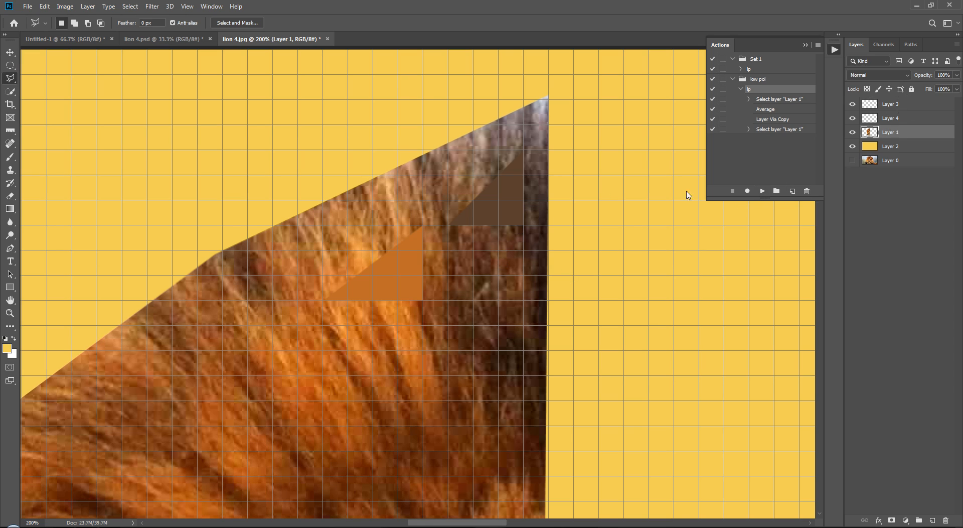
View the finished low-poly lion in the Untitled-1 document and return to lion 4.jpg.
click(892, 270)
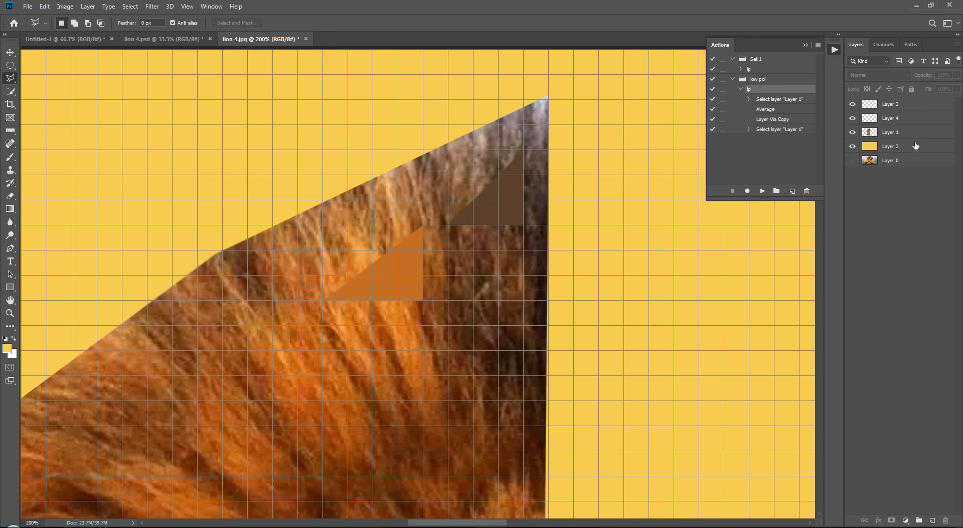
click(59, 39)
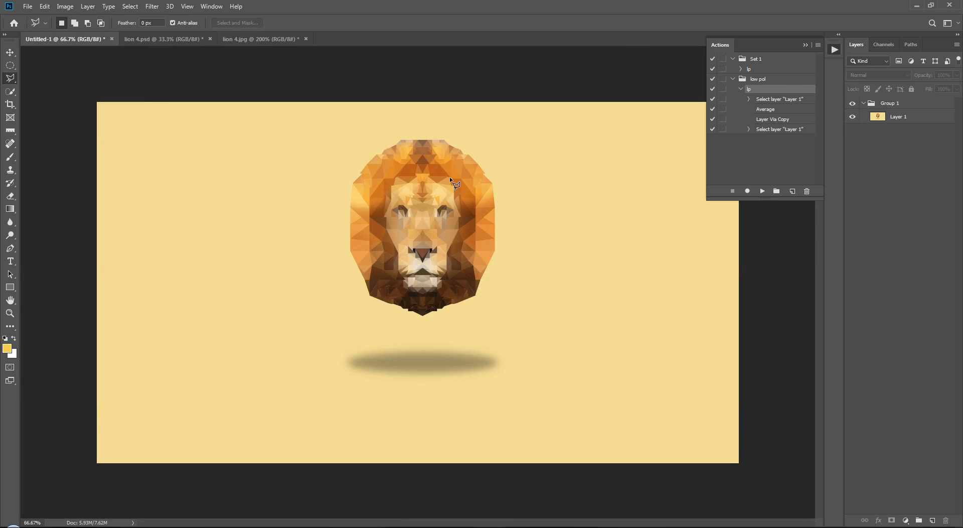
click(257, 43)
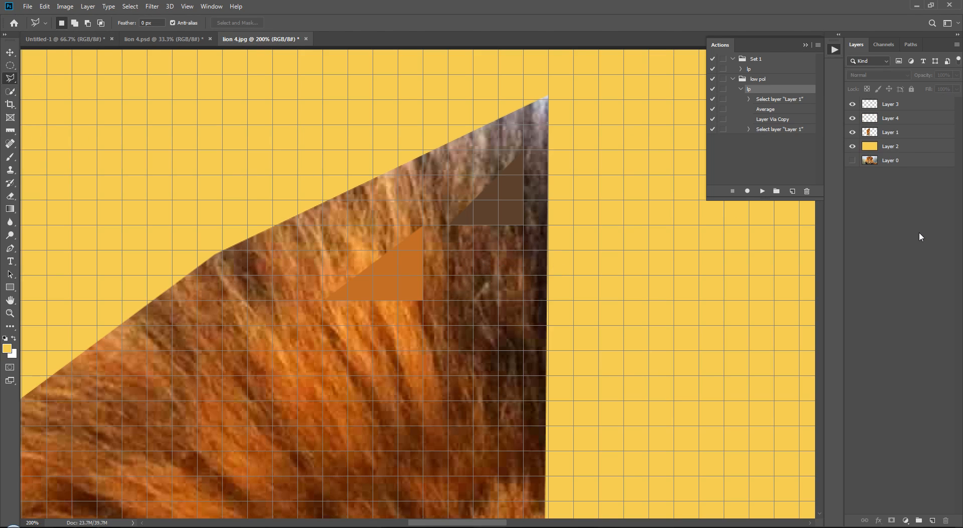
Play the lp action on a right triangle three grid squares wide and four high beside the mane's centre edge.
click(473, 279)
click(473, 376)
double_click(547, 377)
click(768, 195)
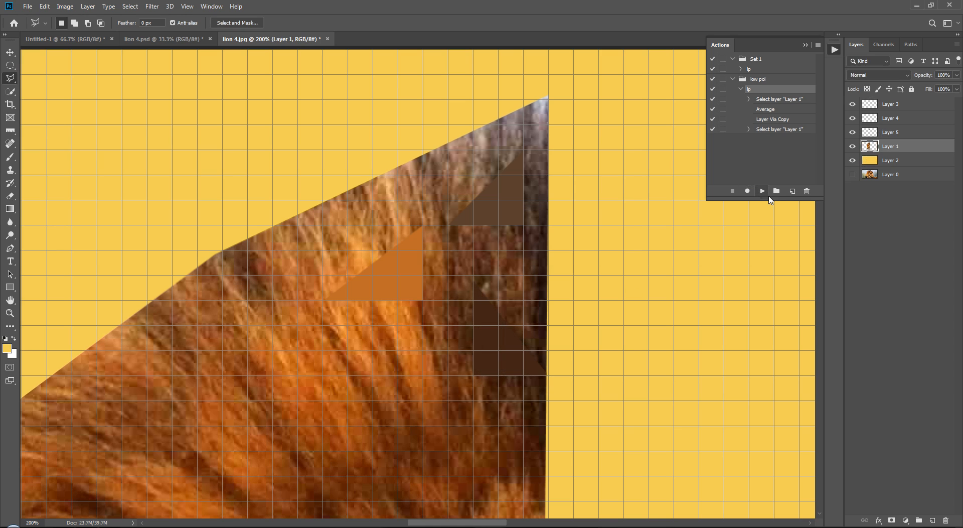
Undo both test triangles made with the edited lp action.
key(ctrl+z)
key(ctrl+z)
key(ctrl+z)
key(ctrl+z)
key(ctrl+z)
key(ctrl+z)
key(ctrl+z)
key(ctrl+z)
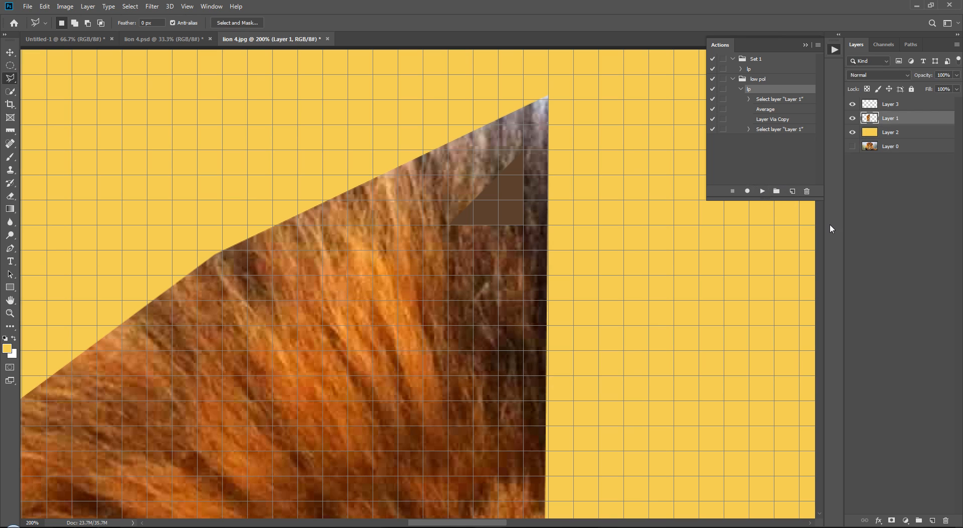
key(ctrl+z)
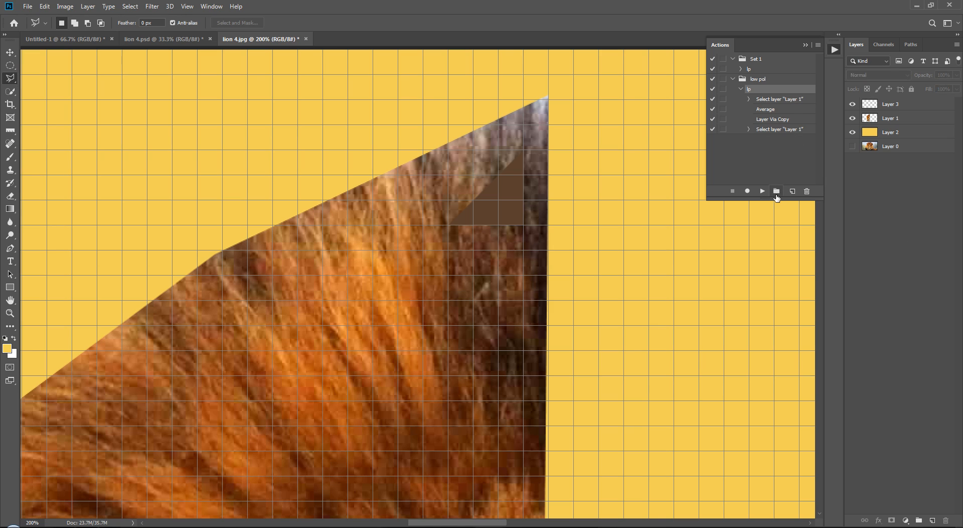
click(797, 150)
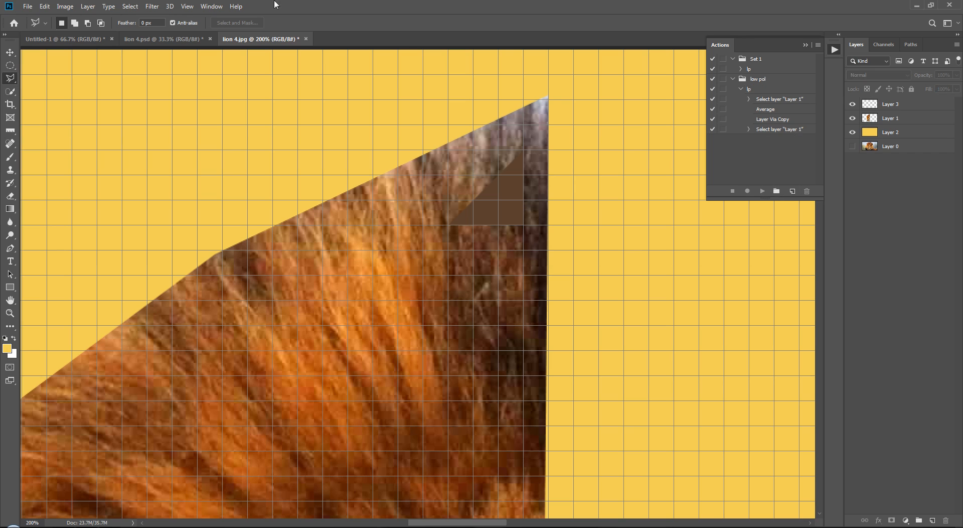
In the panel-menu keyboard shortcuts, use F2 for the Actions Play command and accept the settings.
click(45, 6)
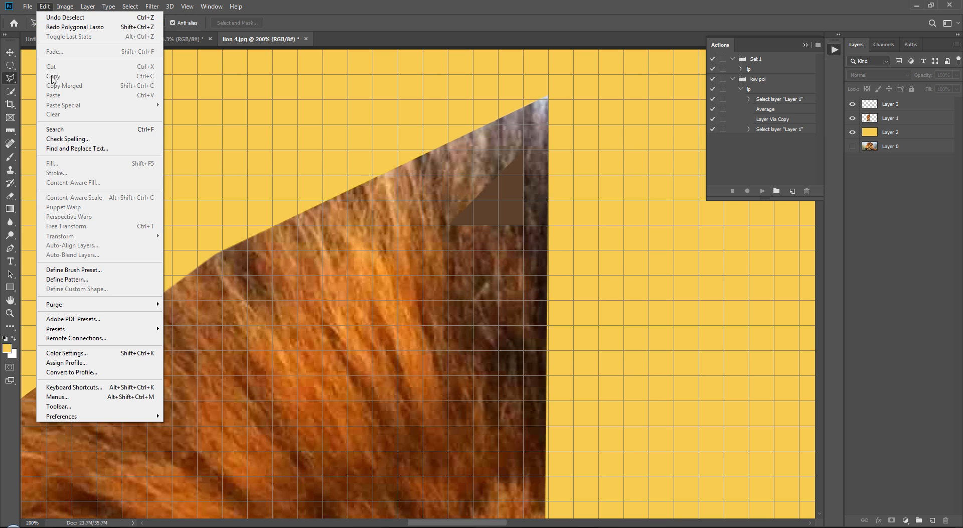
click(119, 387)
click(375, 88)
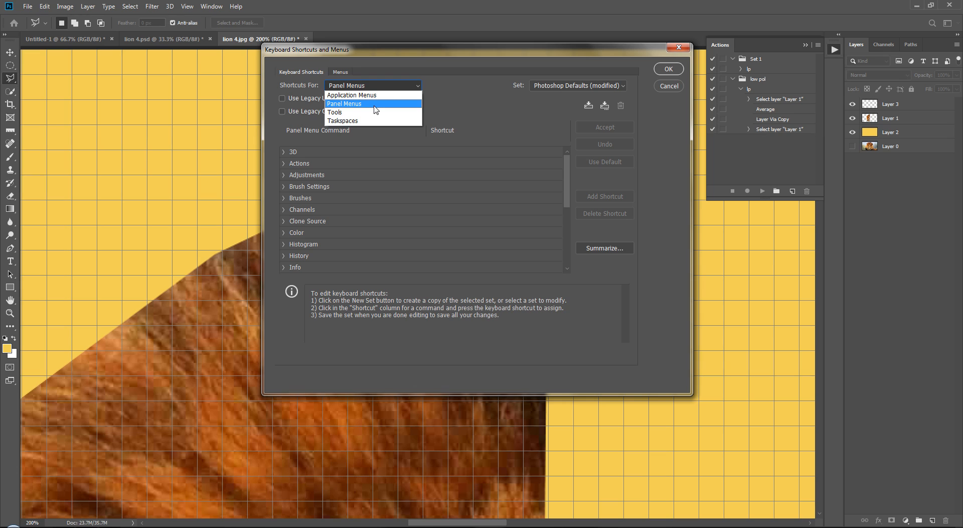
click(333, 106)
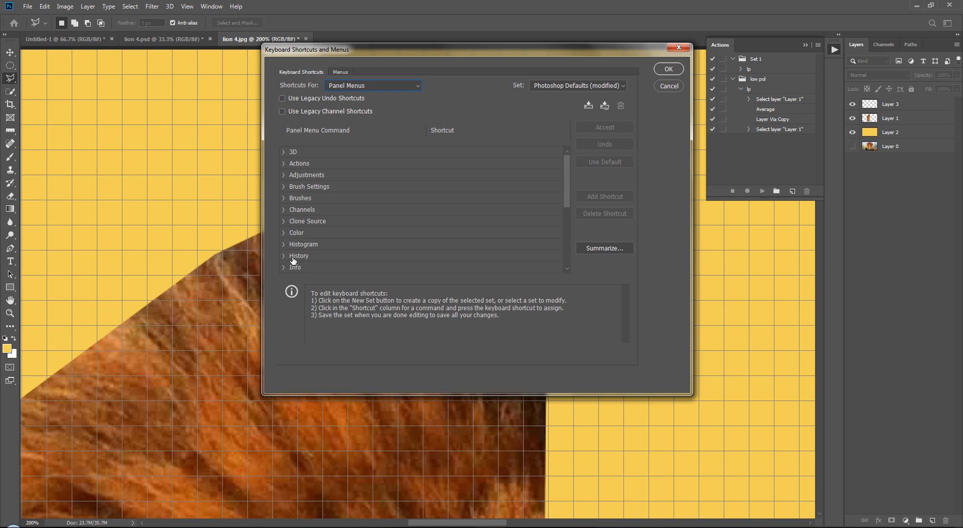
click(283, 163)
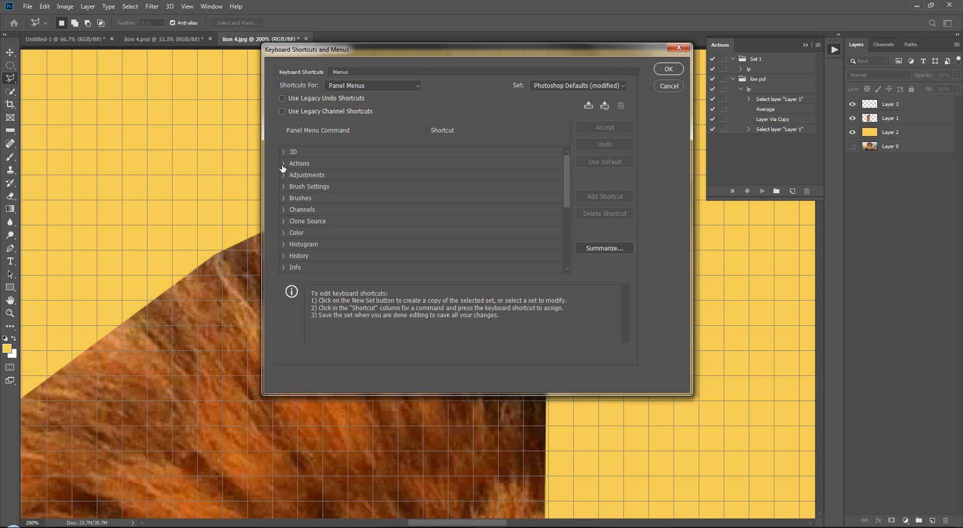
click(335, 236)
click(440, 232)
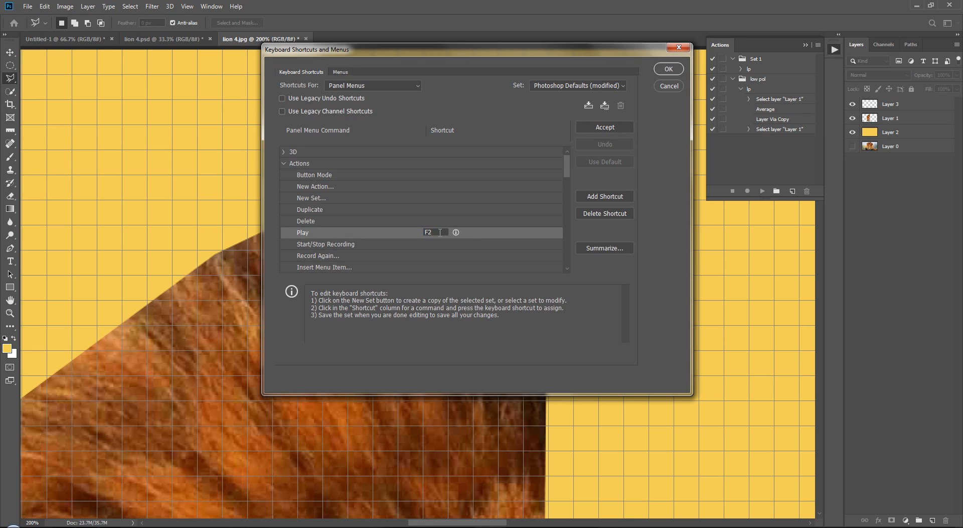
double_click(439, 232)
click(491, 235)
click(676, 70)
click(676, 71)
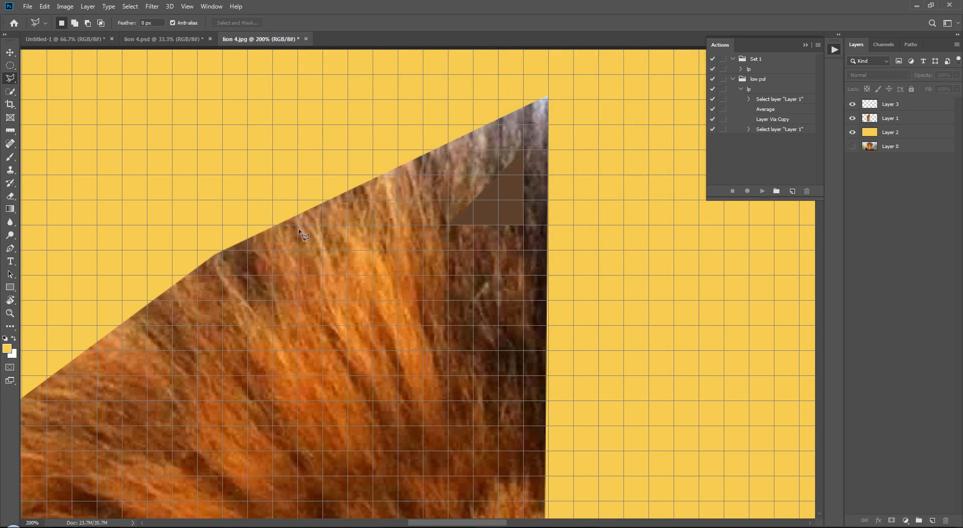
Try the lp action through its F2 shortcut on a triangle three grid squares wide and high, then undo it and deselect.
click(397, 251)
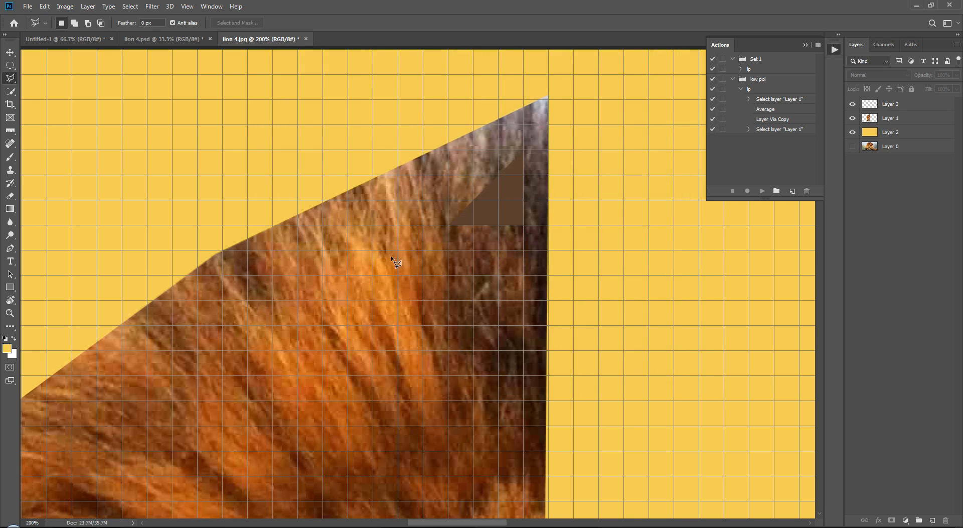
click(324, 325)
double_click(399, 325)
key(F2)
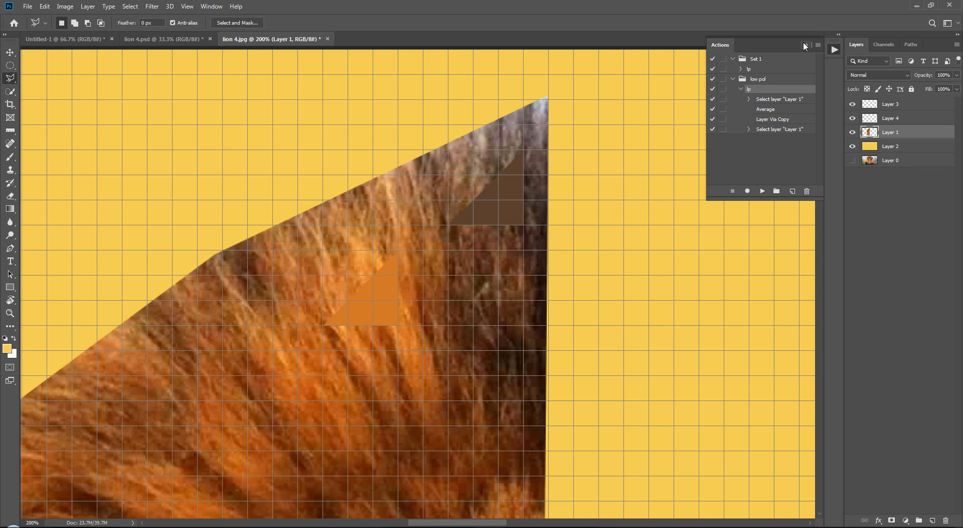
key(ctrl+minus)
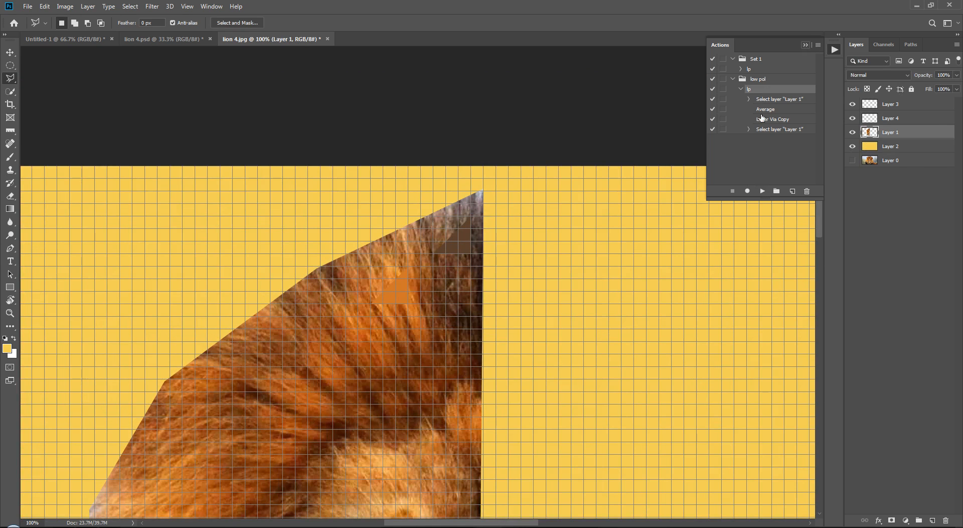
key(ctrl+z)
key(ctrl+z)
key(ctrl+z)
key(ctrl+d)
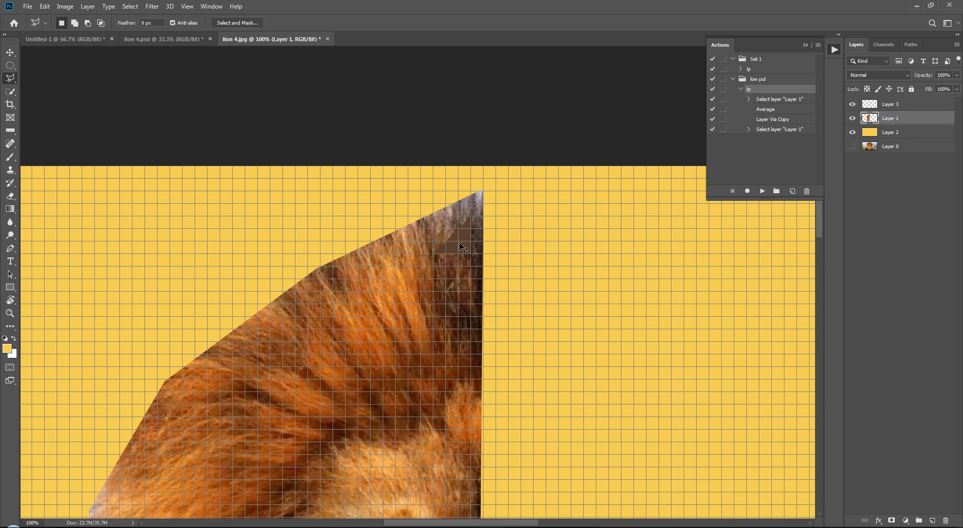
Average a right triangle four grid squares wide and high along the existing brown triangle's diagonal using the lp action.
key(ctrl+plus)
key(ctrl+plus)
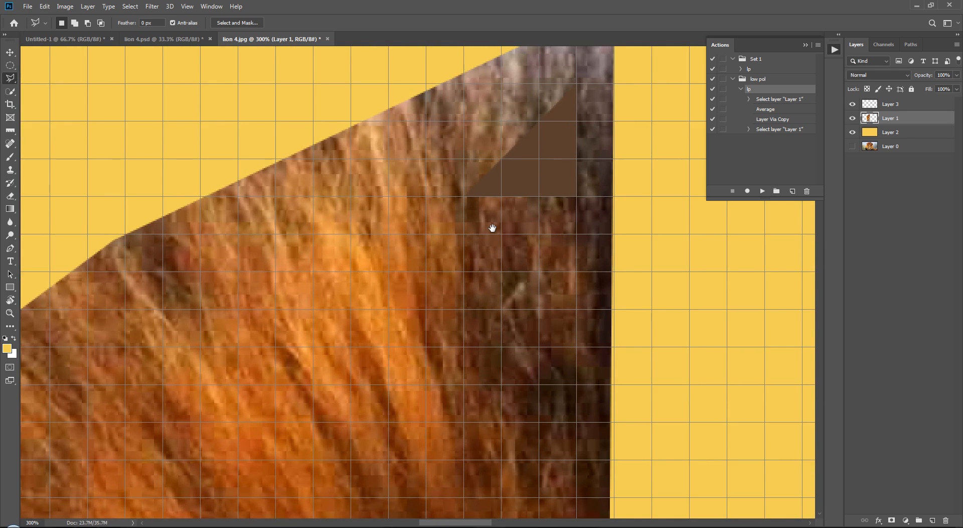
drag(491, 225, 478, 323)
click(548, 185)
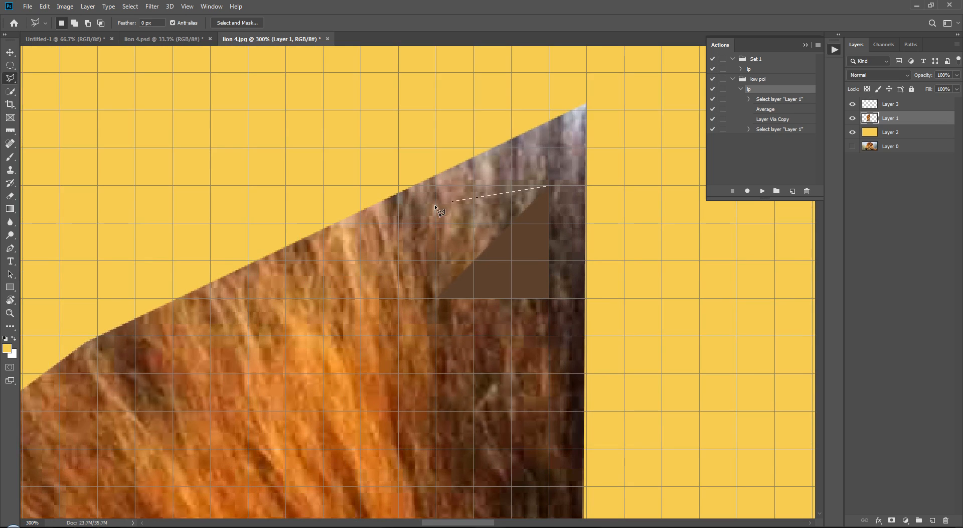
click(399, 187)
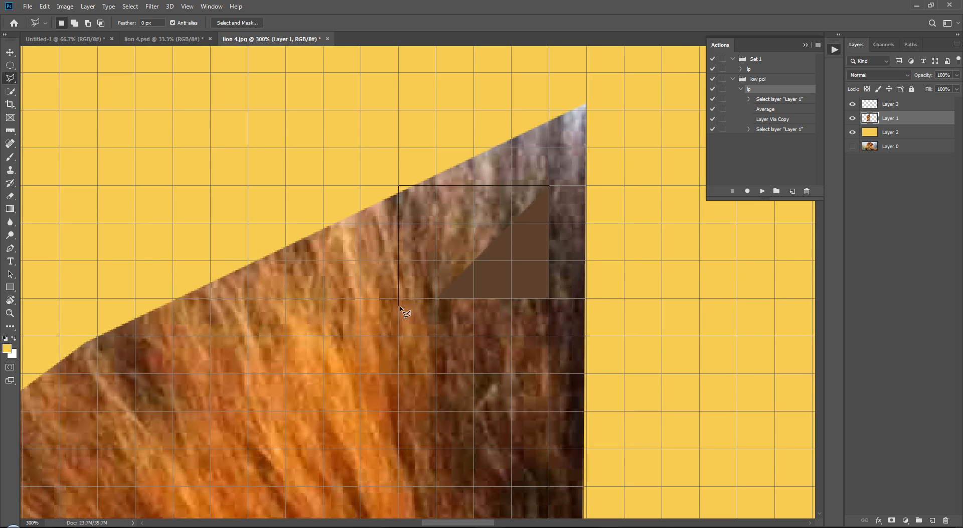
double_click(400, 334)
key(F2)
Average a right triangle four grid squares wide and high directly below the first brown triangle using the lp action.
click(549, 298)
click(549, 449)
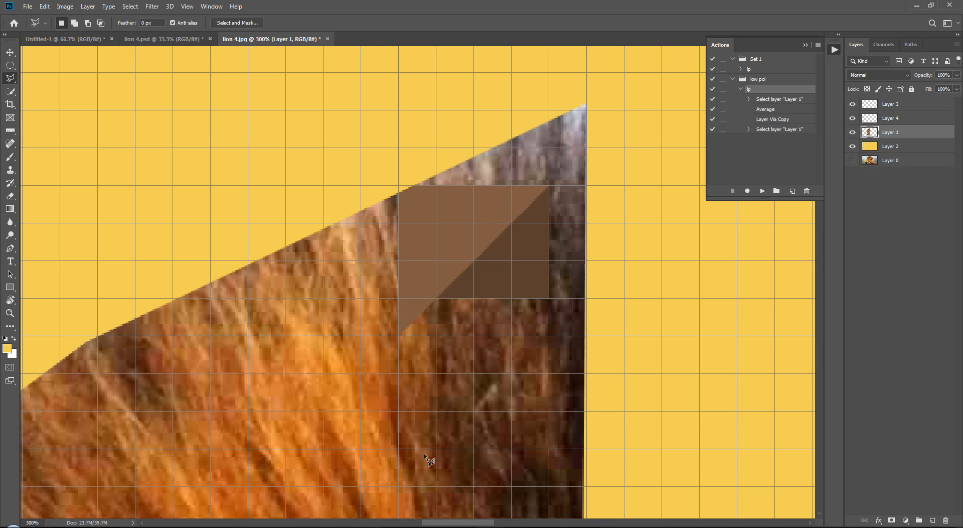
double_click(396, 448)
key(F2)
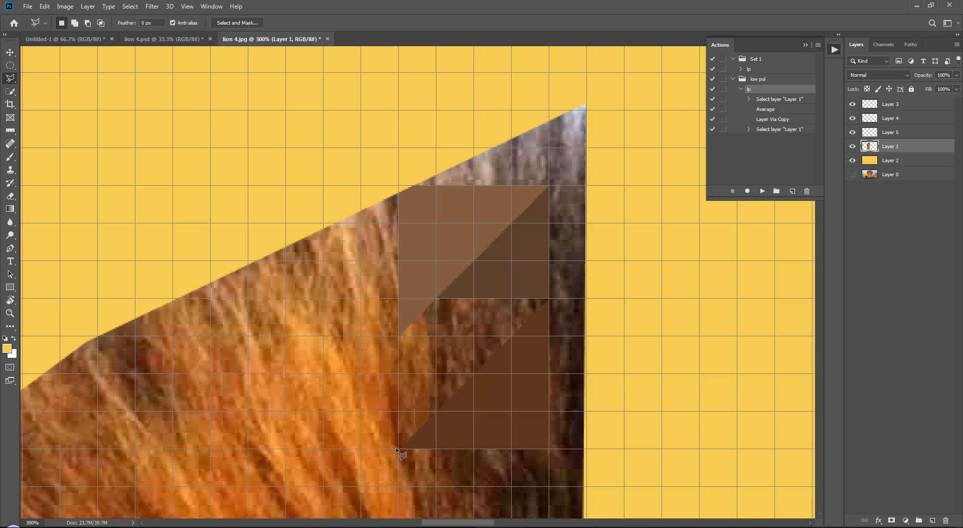
Hide the grid and bring the lion's eye into close view at 100% zoom.
scroll(396, 447, down, 5)
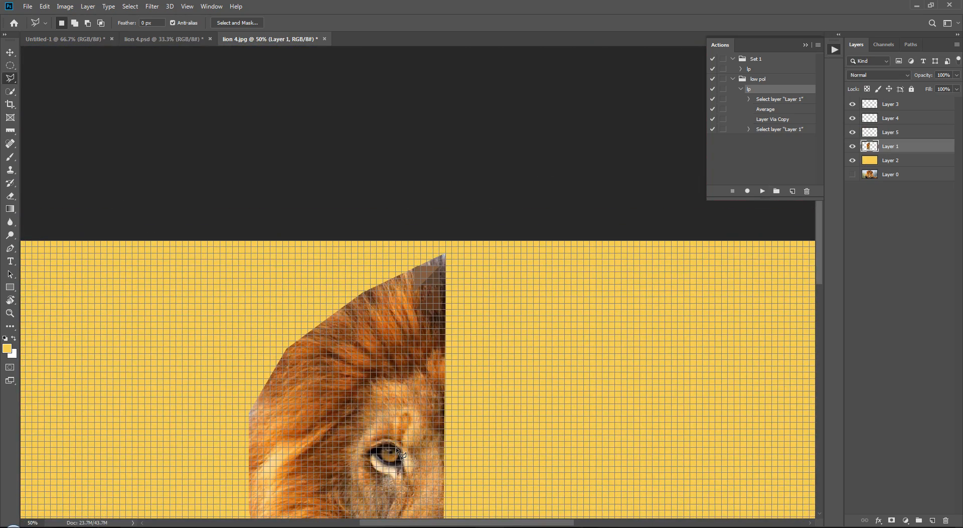
key(ctrl+apostrophe)
drag(408, 417, 488, 196)
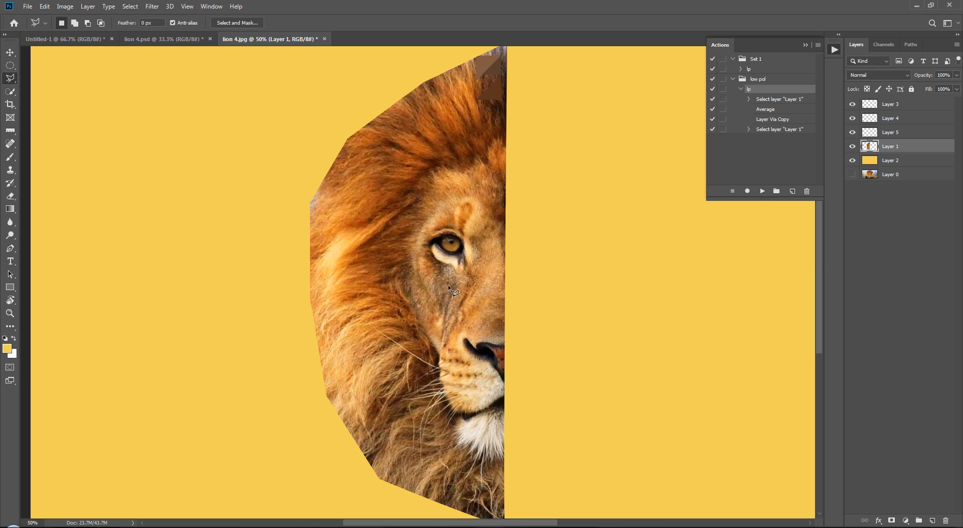
key(ctrl+plus)
key(ctrl+plus)
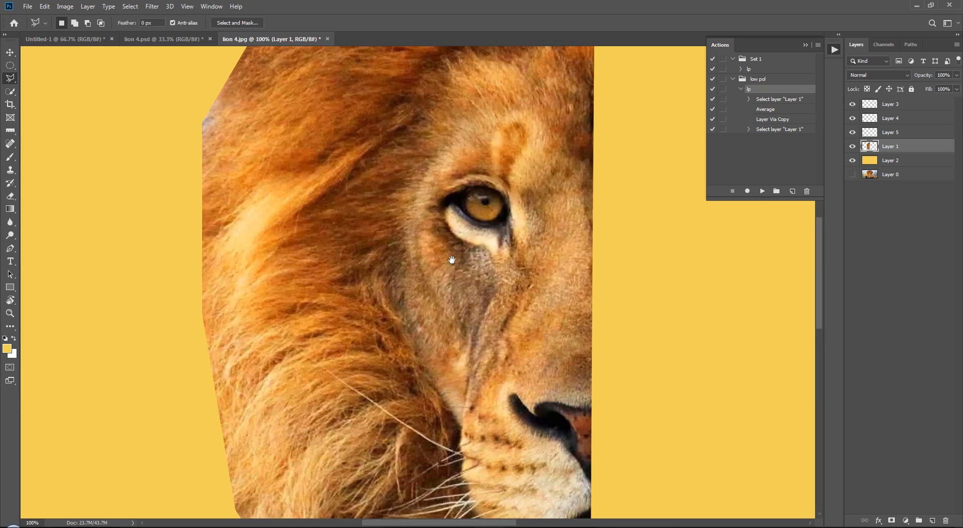
Show the grid over the brown triangles at the top of the mane at 200% zoom.
drag(453, 180, 378, 474)
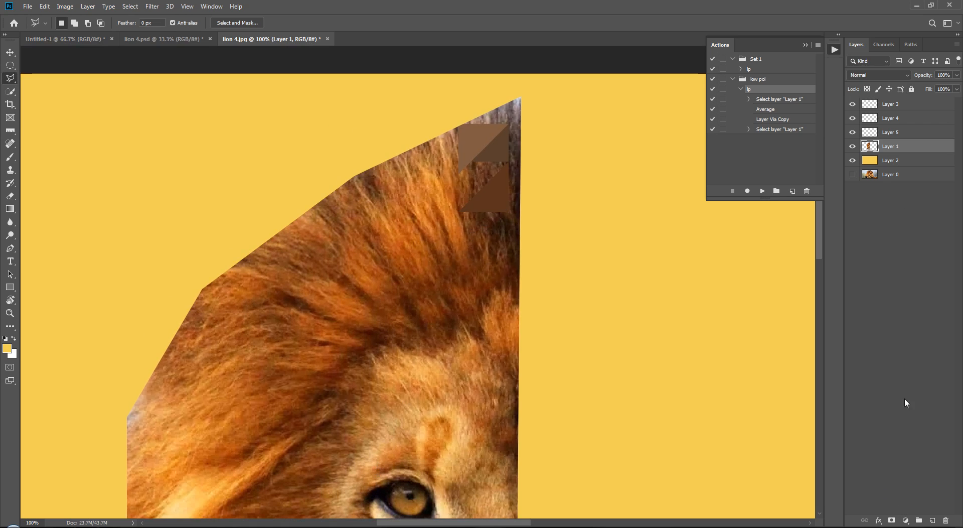
key(ctrl+plus)
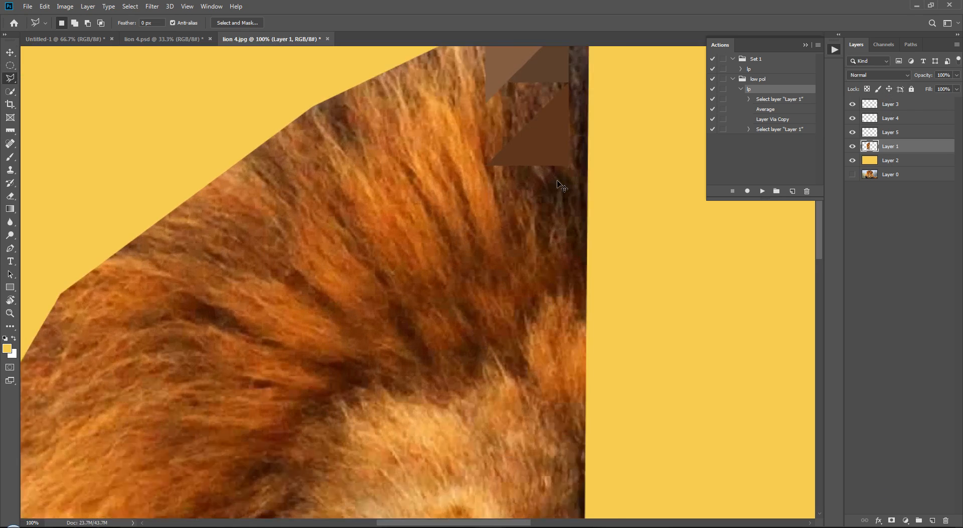
drag(503, 286, 493, 403)
key(ctrl+apostrophe)
key(ctrl+apostrophe)
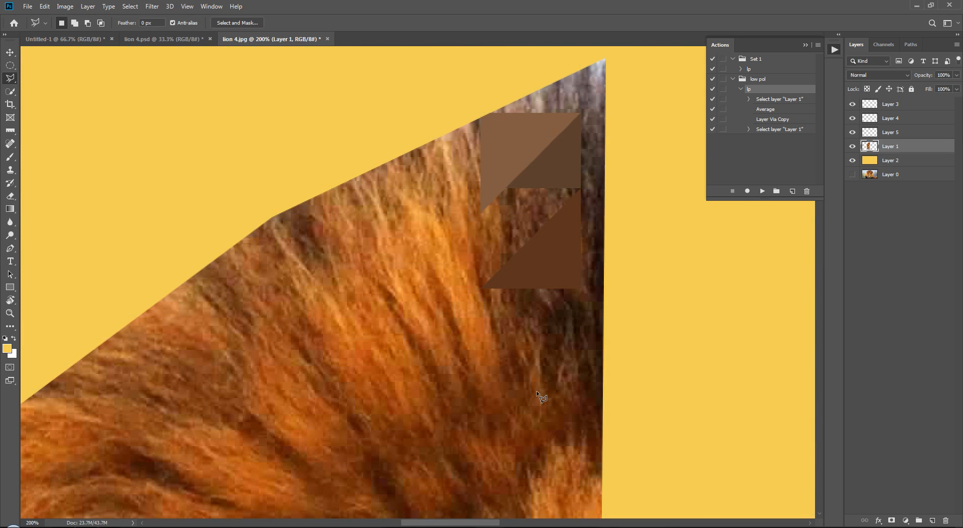
key(ctrl+apostrophe)
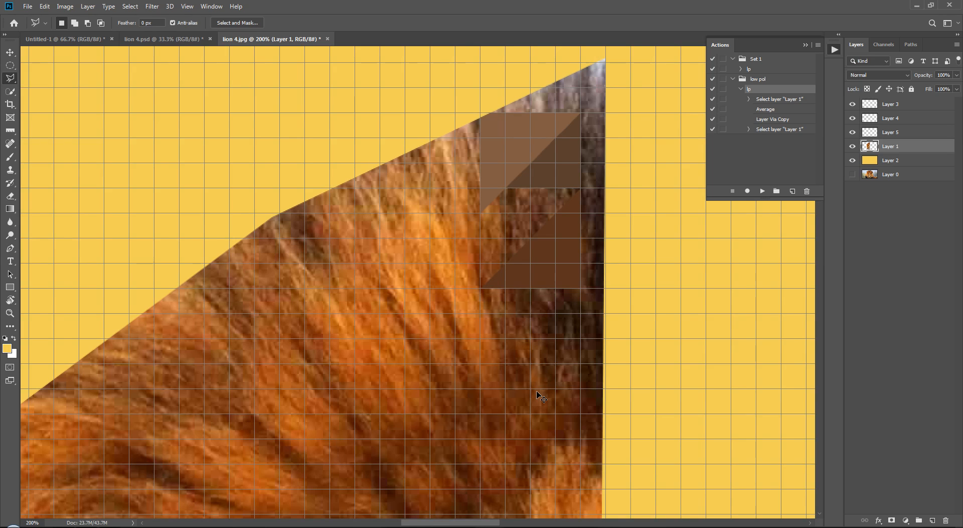
Average a right triangle four grid squares wide and high along the lower dark brown triangle's diagonal using the lp action.
key(ctrl+apostrophe)
key(ctrl+apostrophe)
key(ctrl+apostrophe)
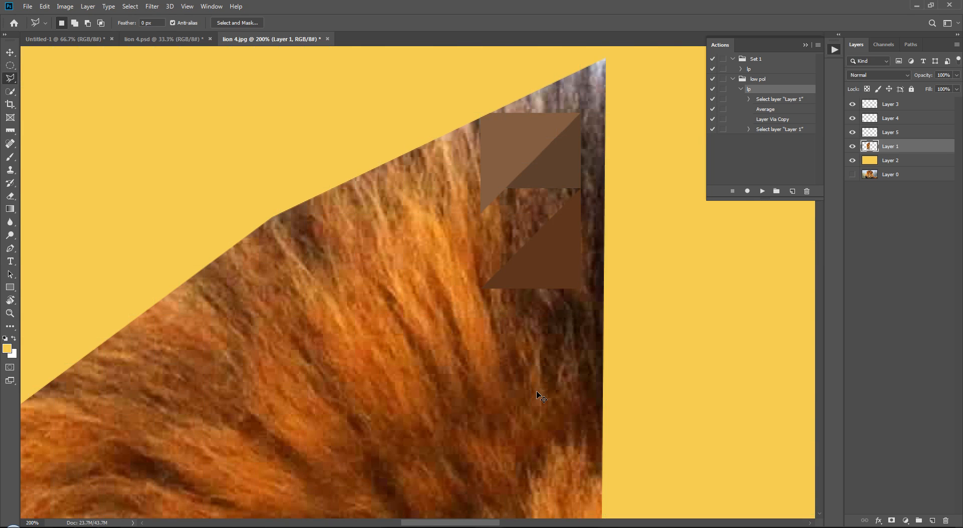
key(ctrl+apostrophe)
click(580, 189)
click(482, 287)
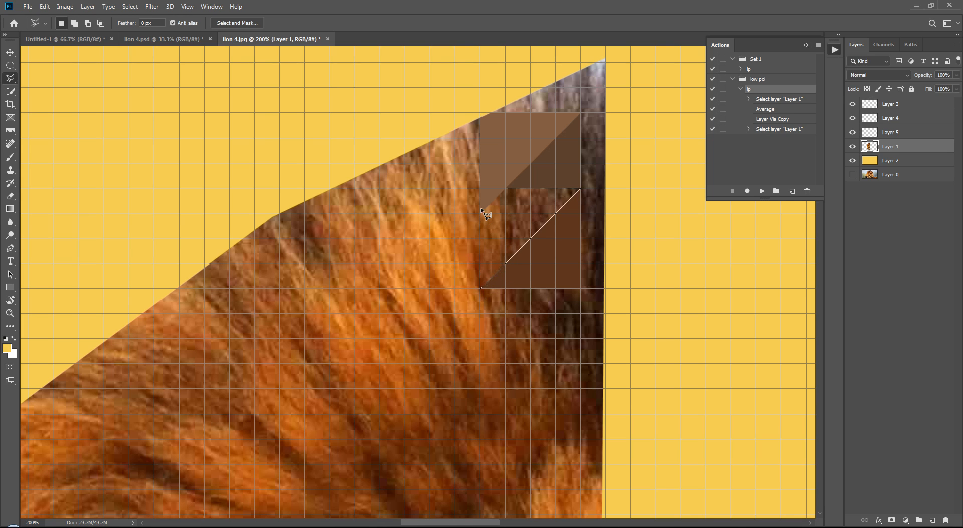
double_click(482, 191)
key(F2)
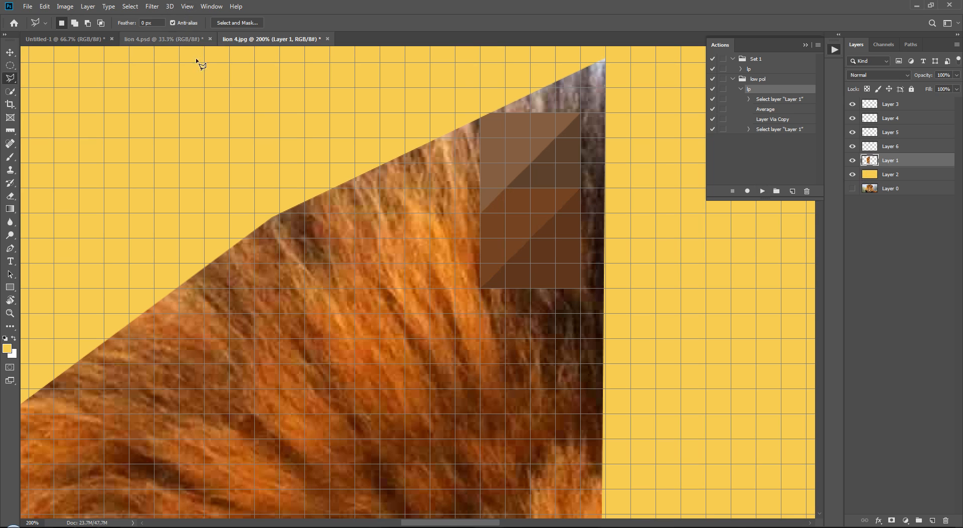
click(381, 214)
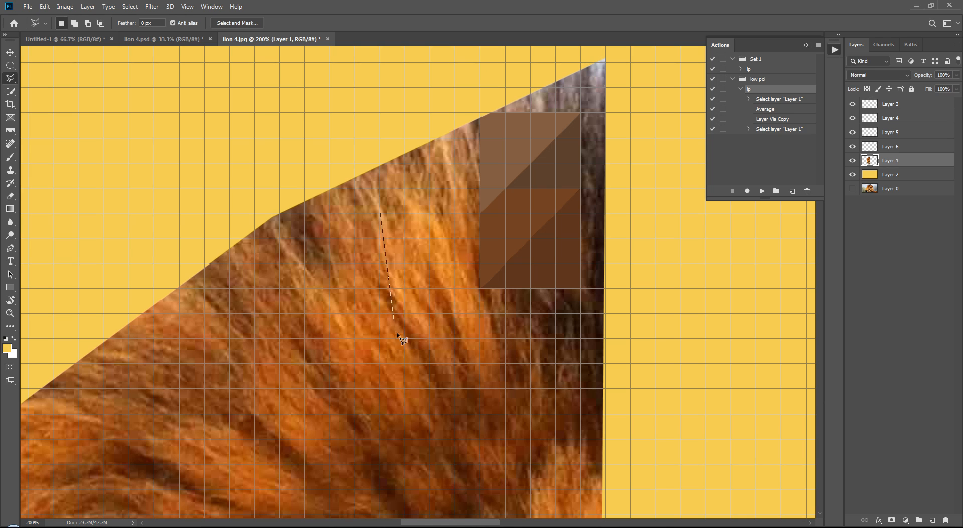
click(385, 362)
key(BackSpace)
key(Escape)
Try a lasso outline in the mane with snapping turned off, and turn snapping back on.
click(187, 7)
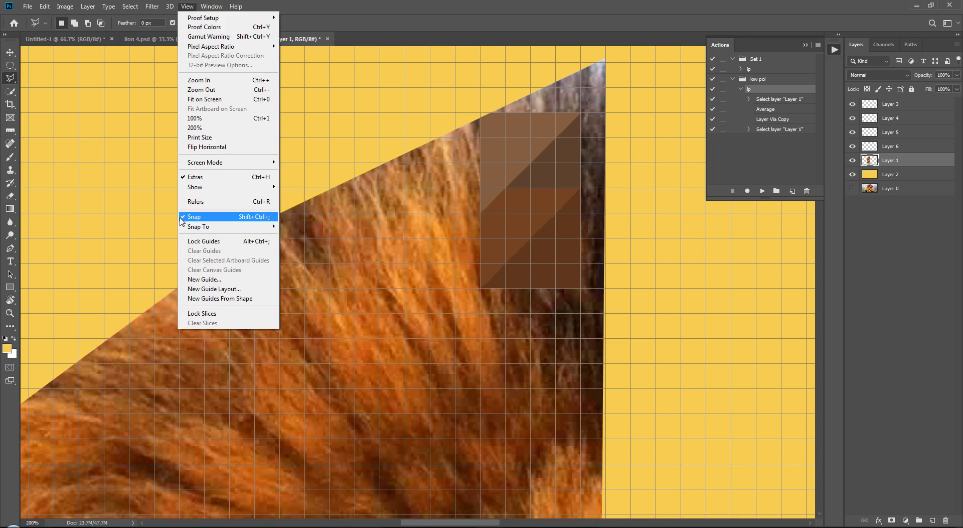
click(215, 220)
click(333, 241)
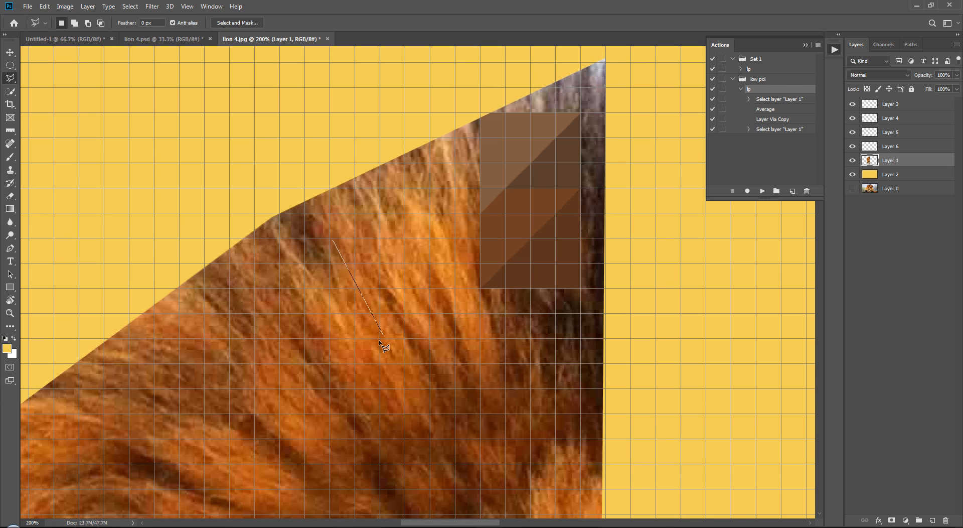
click(187, 6)
click(199, 216)
Turn off snapping to the grid.
click(189, 6)
mouse_move(217, 227)
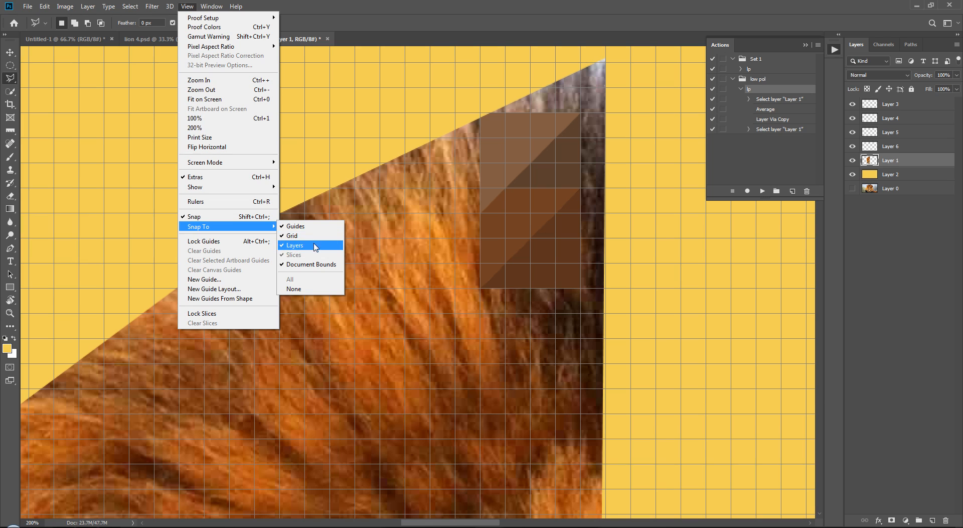
click(291, 235)
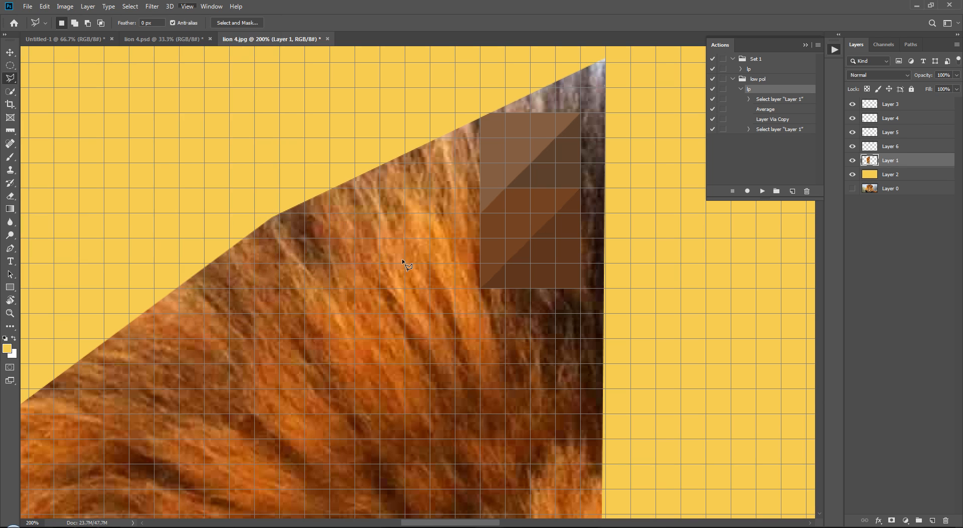
Average a right triangle three grid squares wide and high in the light orange mane beside the brown block using the lp action.
click(455, 189)
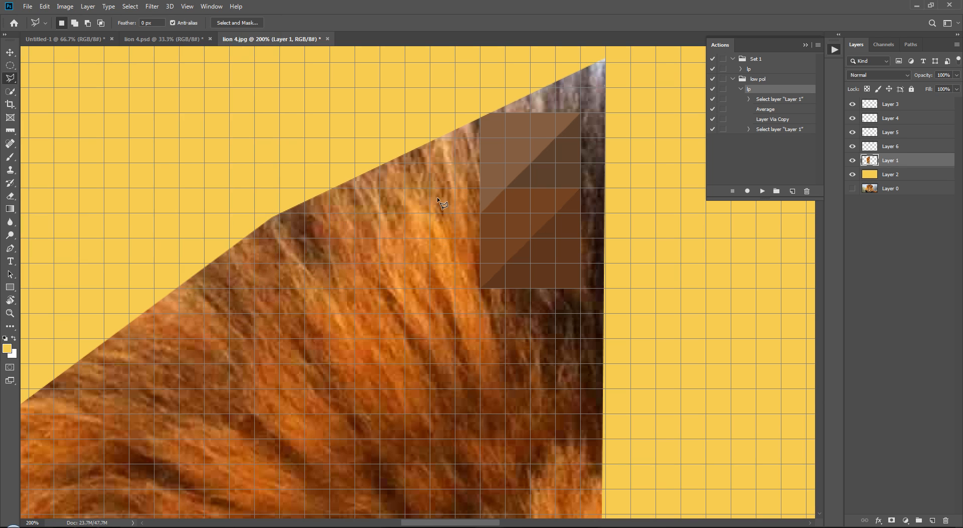
click(381, 262)
click(382, 263)
click(455, 263)
click(454, 190)
key(F2)
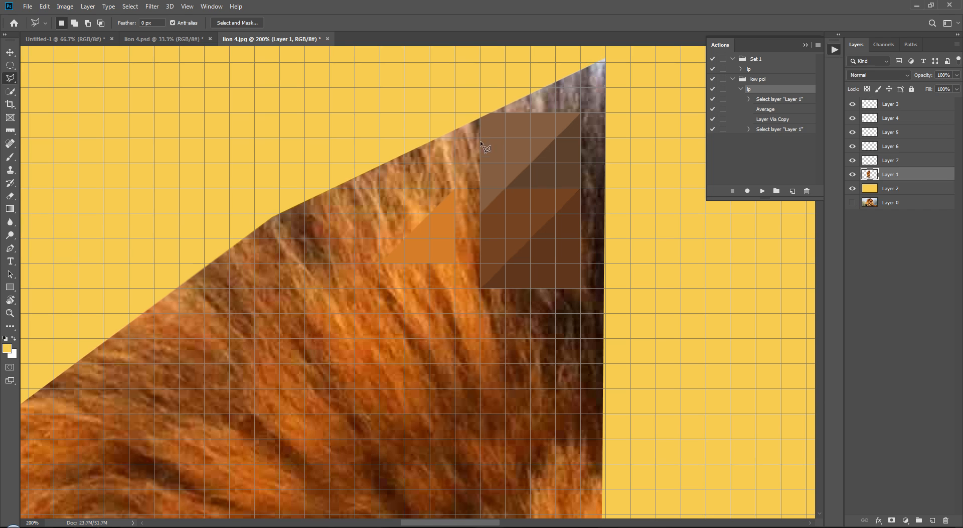
Average a long triangle along the mane's outer edge, reaching the brown block's outer upper corner, using the lp action.
click(356, 187)
double_click(381, 239)
key(F2)
Average two adjoining narrow triangles fanning down from the brown block's outer upper corner into the orange triangle using the lp action.
click(480, 119)
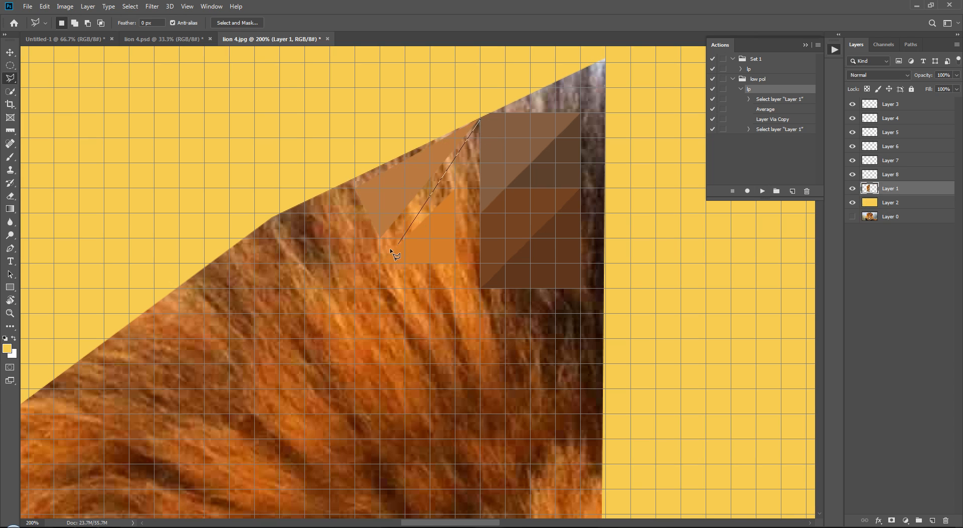
double_click(405, 237)
key(F2)
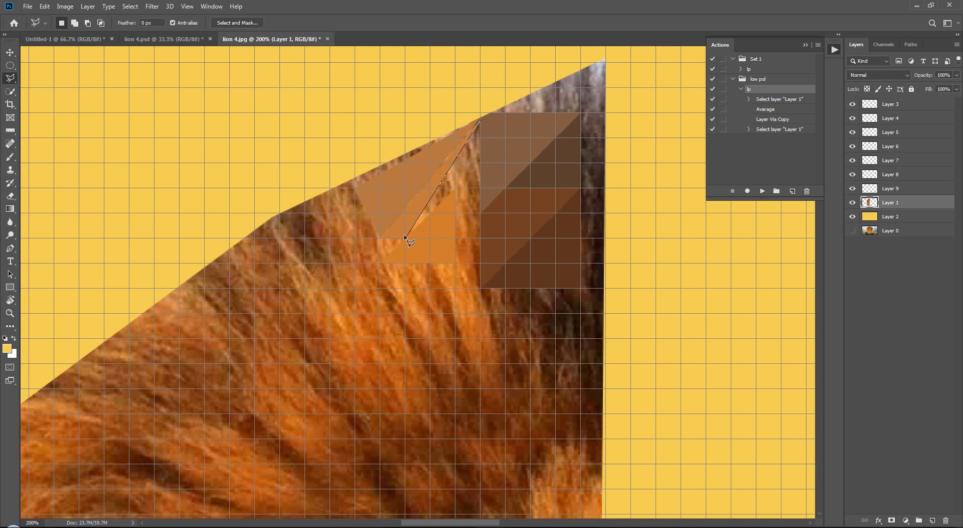
double_click(443, 239)
key(F2)
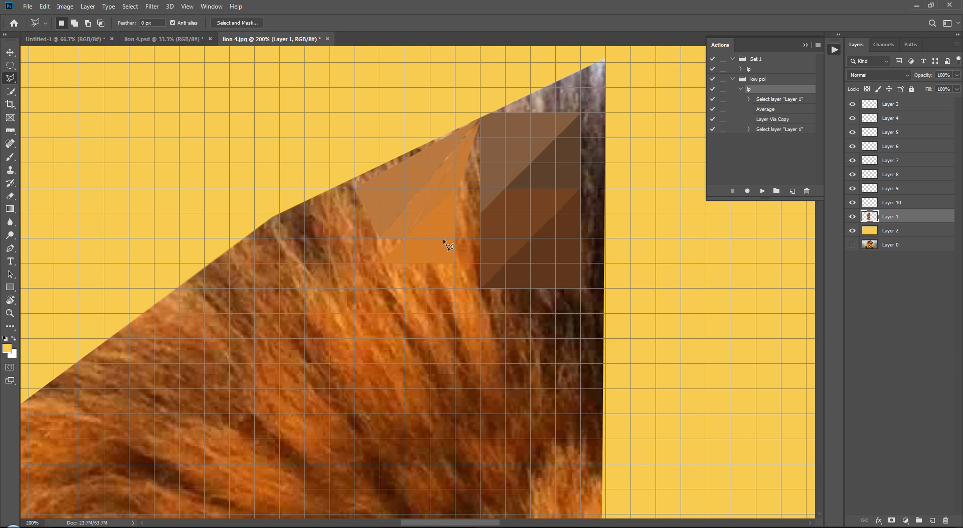
Hide the grid, view the whole half lion at 33.3% zoom, and deselect all layers.
scroll(443, 240, down, 3)
key(ctrl+apostrophe)
key(ctrl+minus)
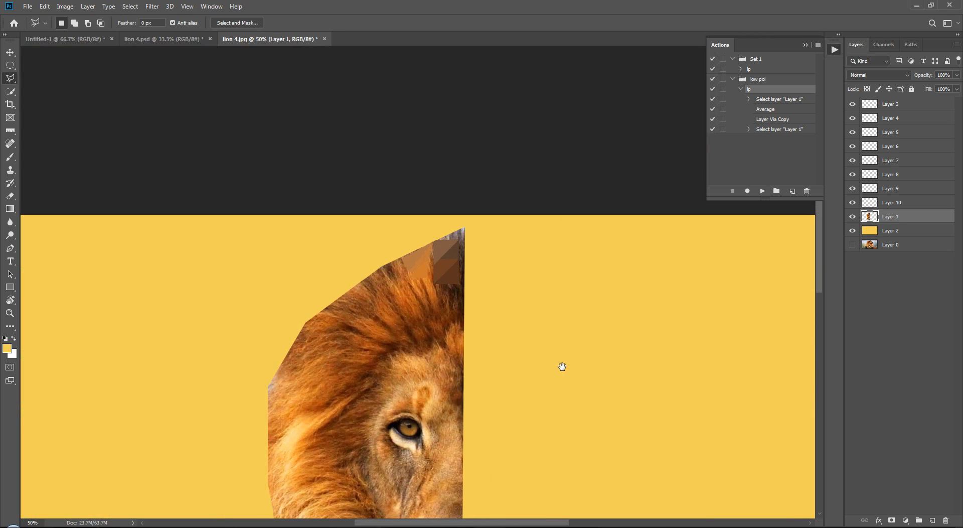
drag(560, 368, 610, 191)
drag(587, 221, 565, 225)
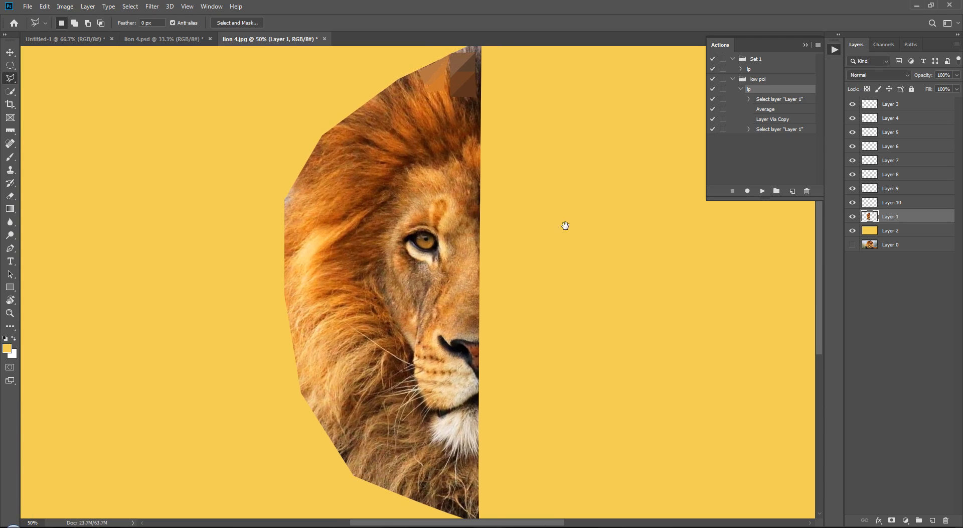
key(ctrl+minus)
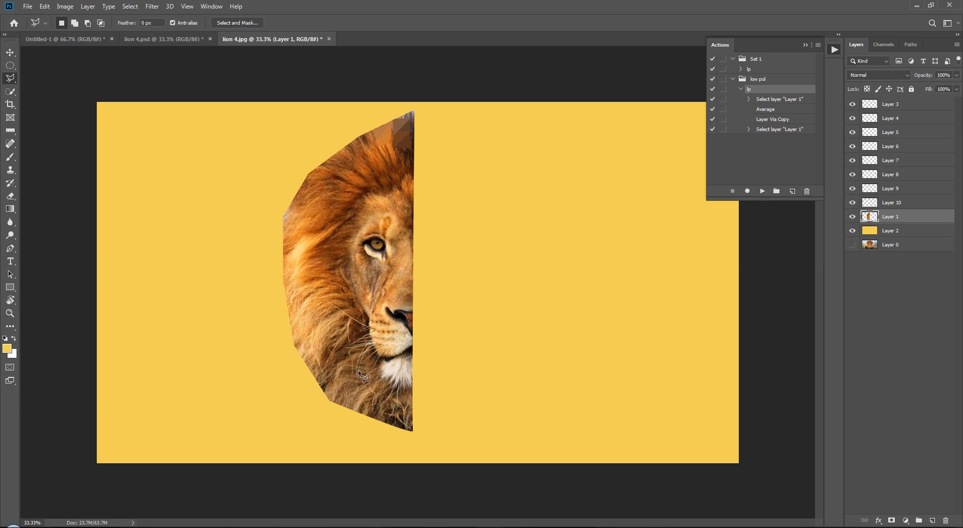
click(922, 312)
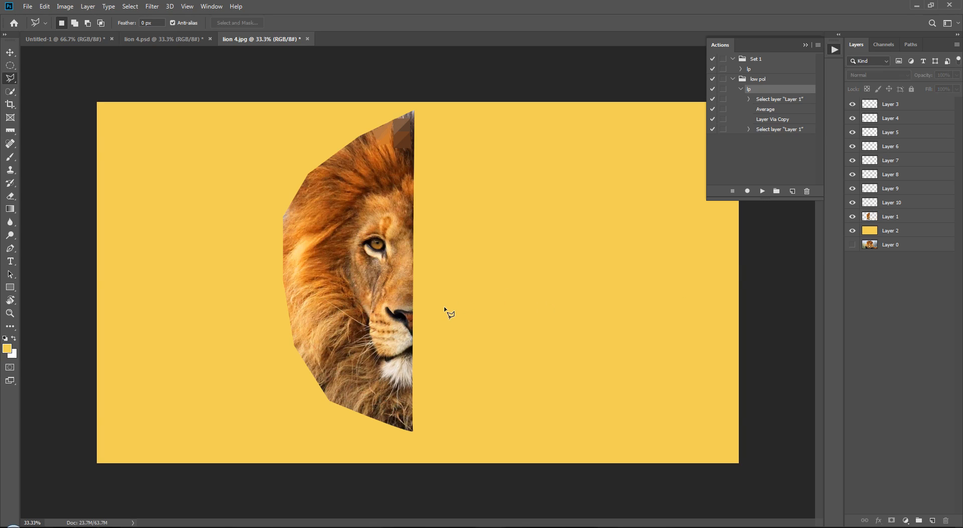
Switch to the lion 4.psd document and move the Group 5 half lion to about X 1423 px, Y 1081 px.
click(176, 39)
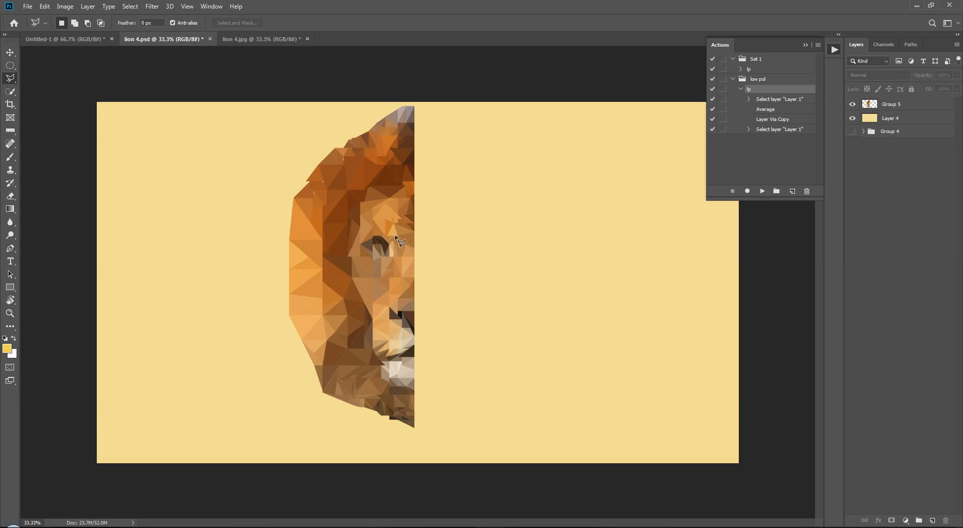
key(v)
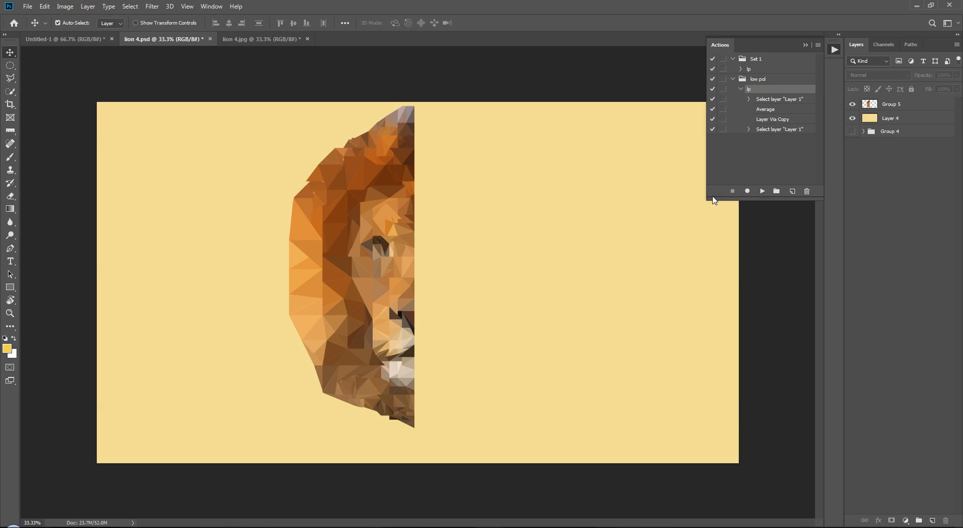
click(902, 108)
drag(371, 264, 359, 280)
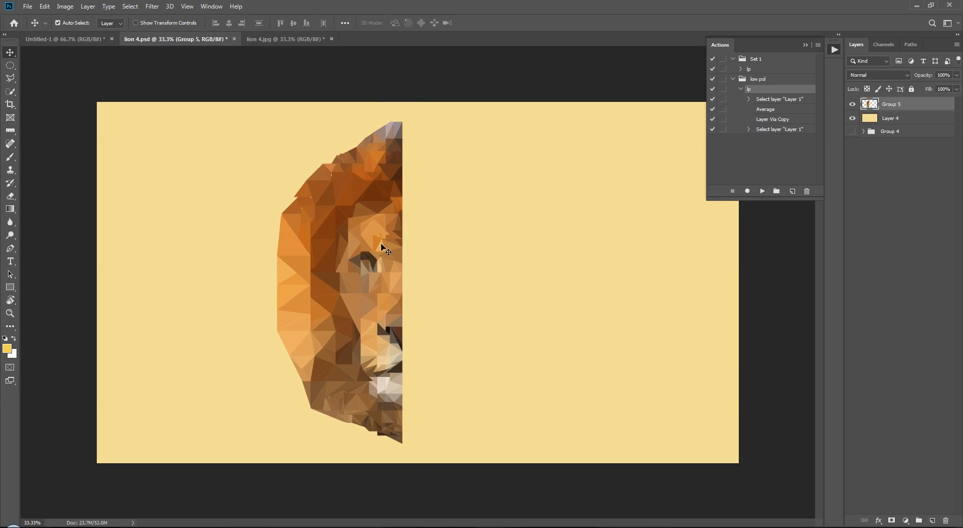
mouse_move(344, 292)
mouse_down()
mouse_move(371, 280)
mouse_move(344, 269)
mouse_move(348, 260)
mouse_move(356, 282)
mouse_up()
key(ctrl+t)
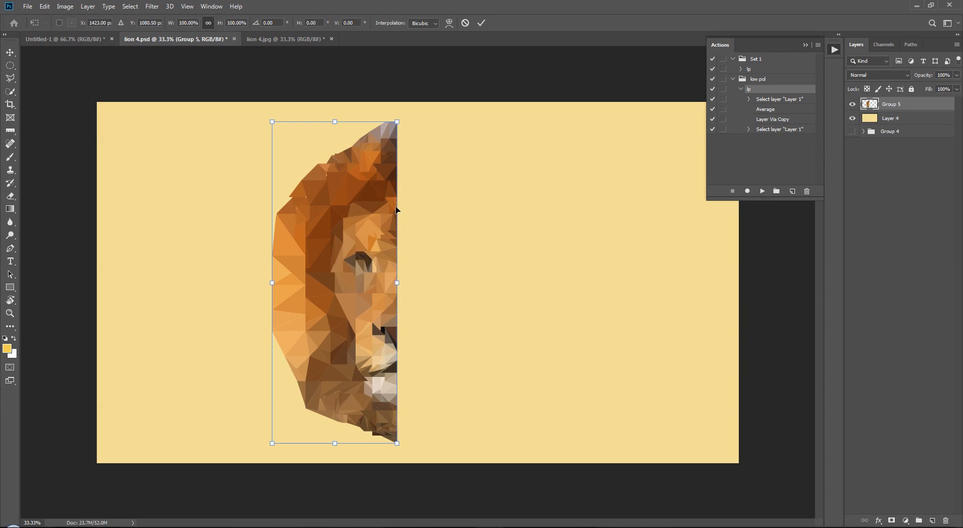
drag(394, 126, 378, 155)
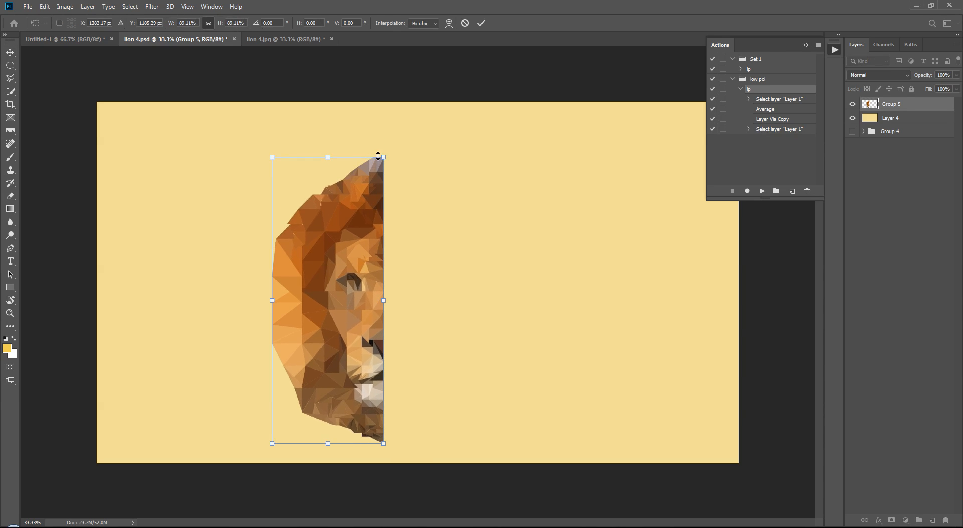
key(Escape)
Collapse the Actions panel and move Group 5 straight up to about X 1423 px, Y 1015 px.
click(926, 202)
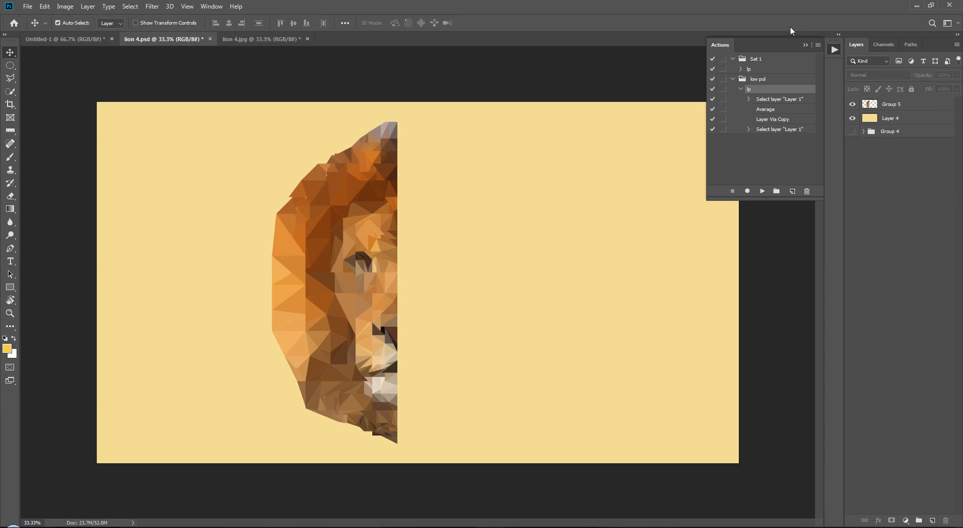
click(806, 45)
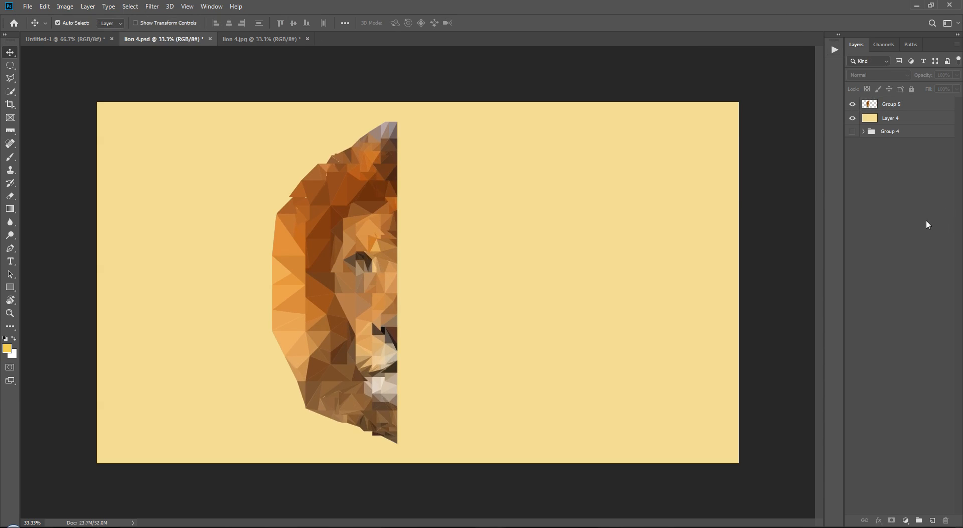
click(899, 103)
mouse_move(368, 277)
mouse_down()
mouse_move(365, 257)
mouse_move(368, 266)
mouse_up()
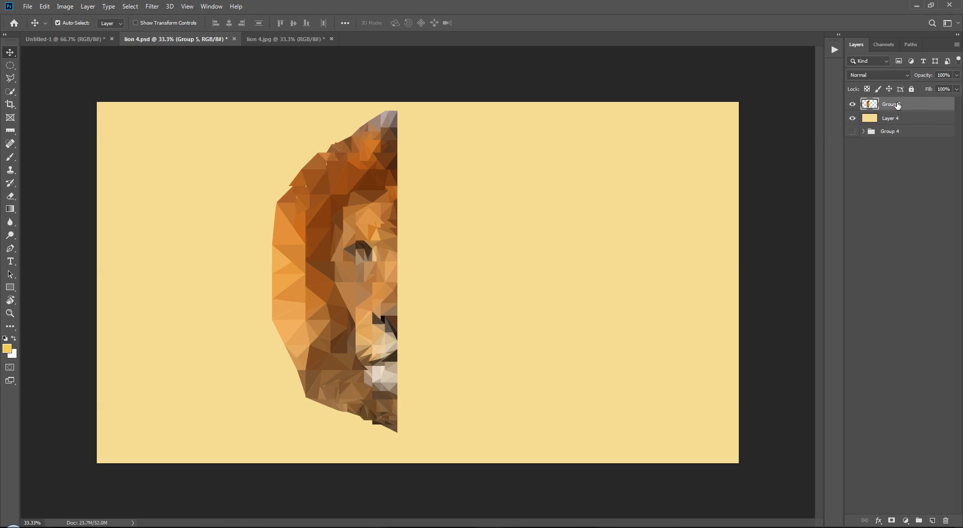
Duplicate Group 5 and mirror the copy horizontally against the original's straight edge, at about X 2173 px, to complete the lion face.
key(ctrl+j)
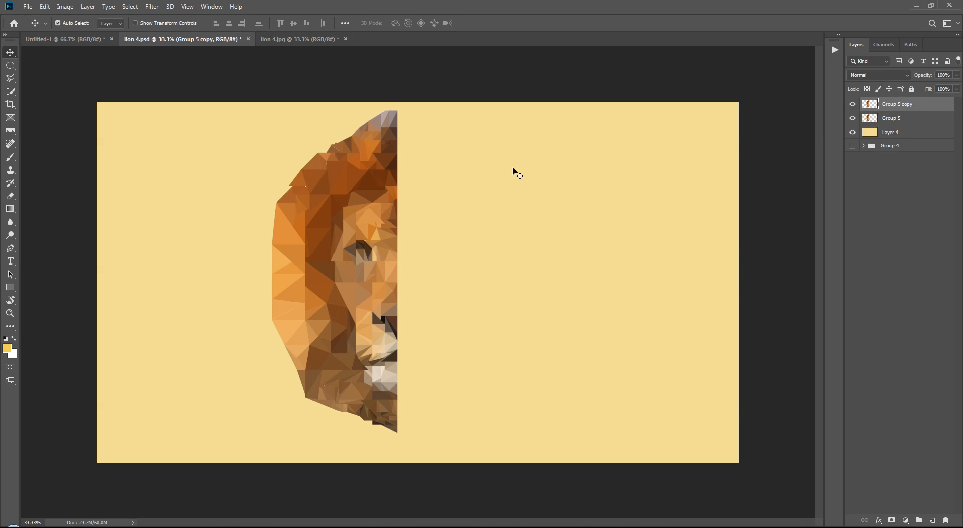
key(ctrl+t)
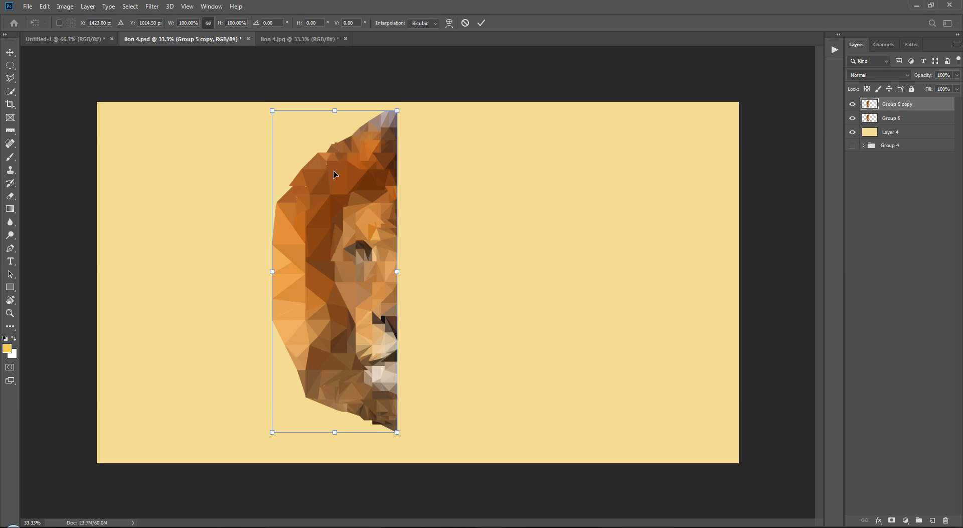
right_click(351, 155)
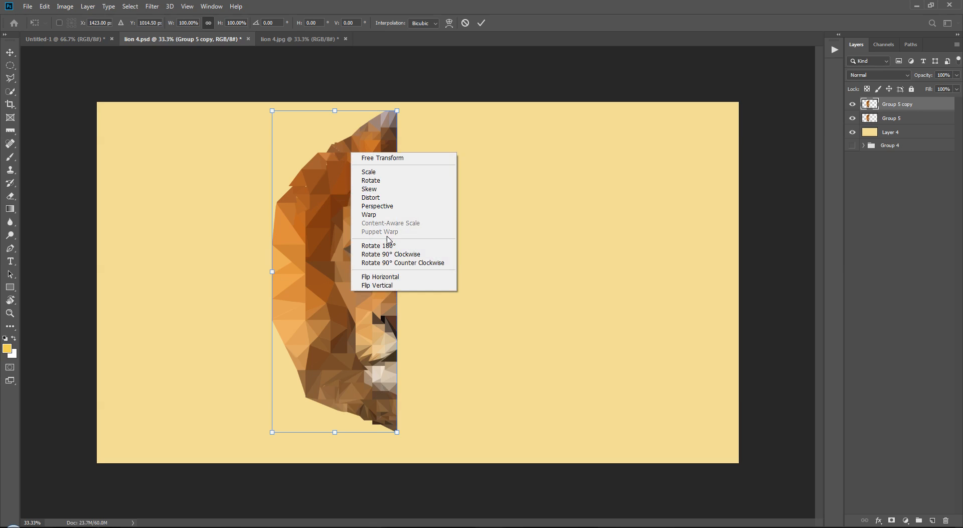
click(396, 278)
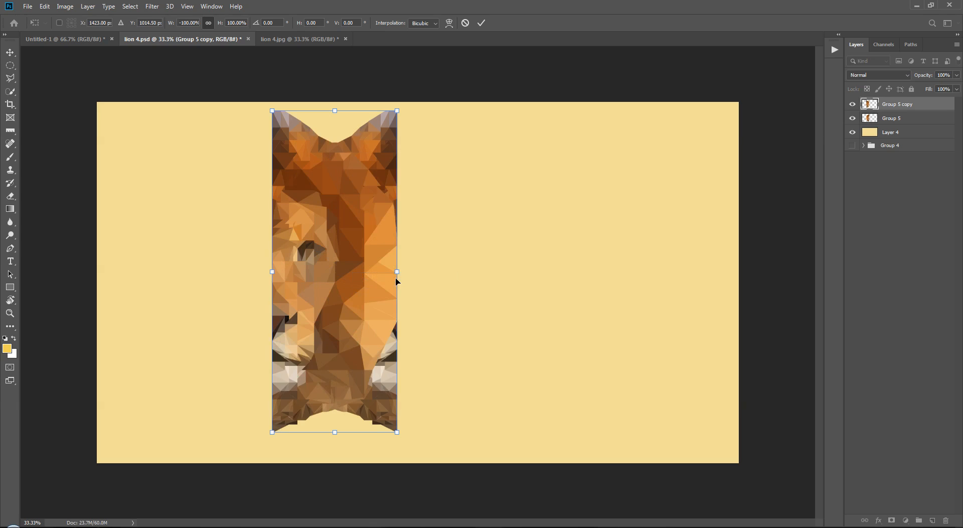
drag(327, 278, 455, 284)
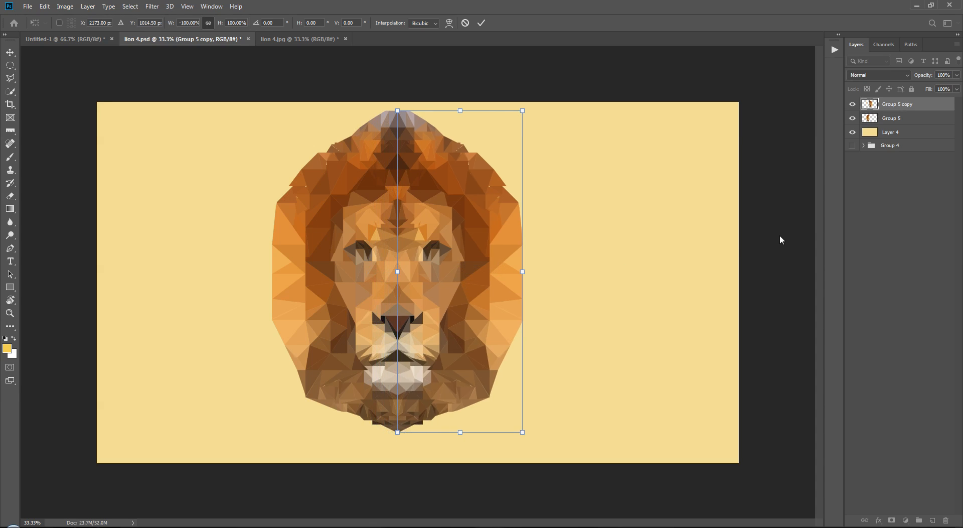
click(482, 22)
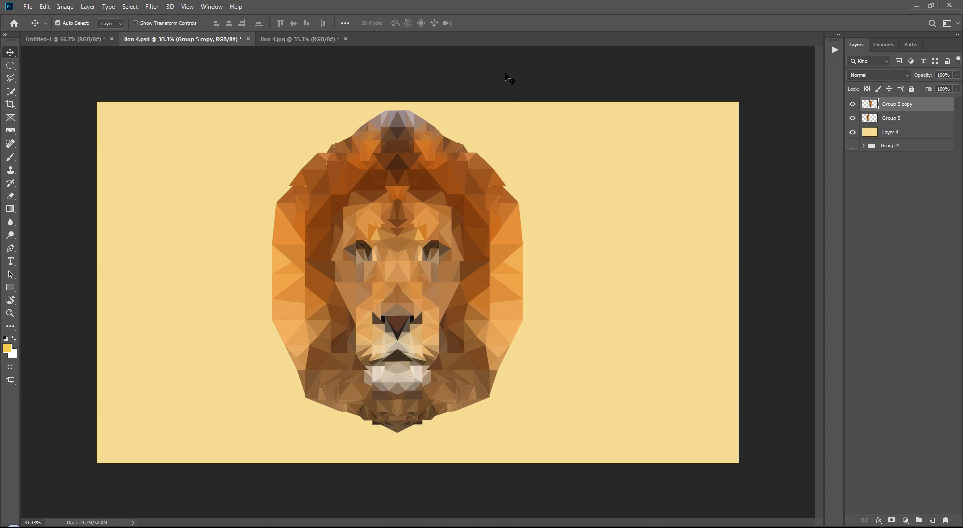
Merge Group 5 and Group 5 copy, and scale the merged lion down to about three-fifths of its size in the canvas's upper middle.
shift+click(899, 120)
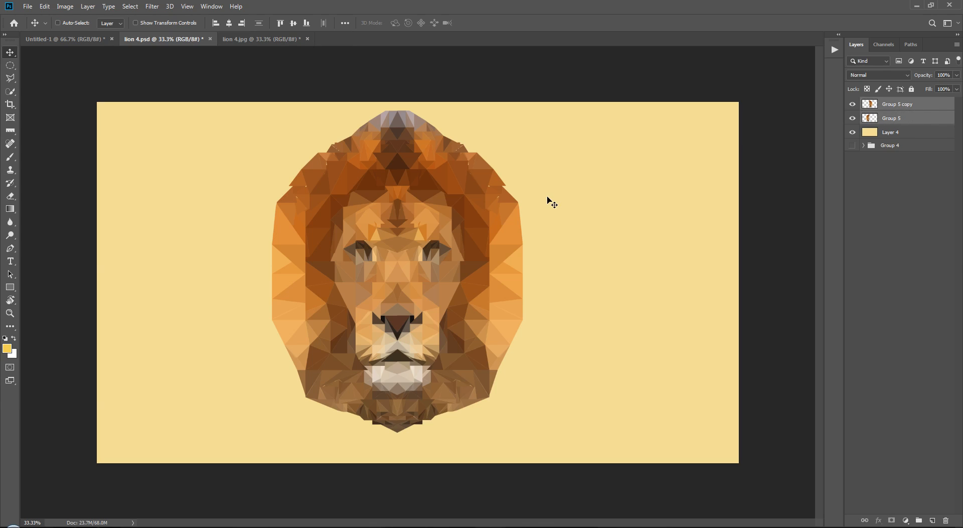
key(ctrl+e)
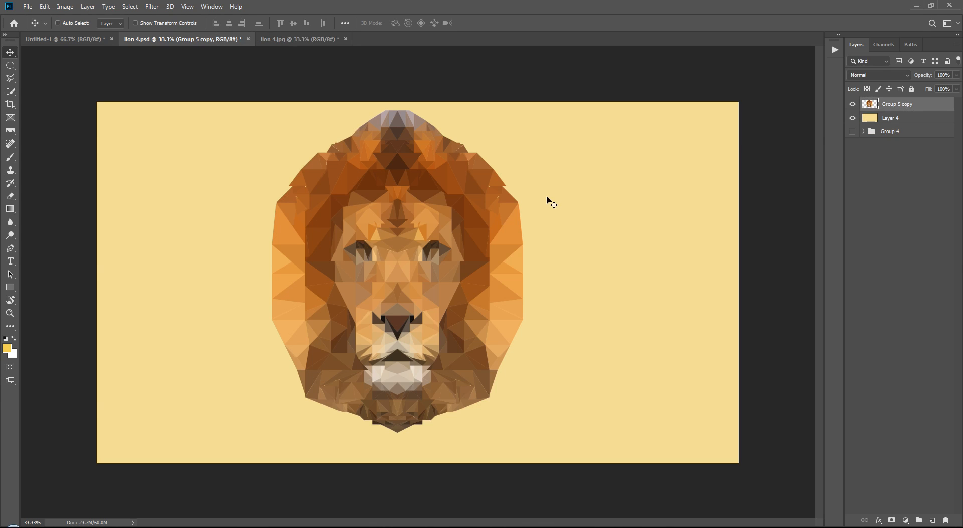
key(ctrl+t)
drag(523, 109, 427, 231)
drag(340, 359, 404, 260)
key(Return)
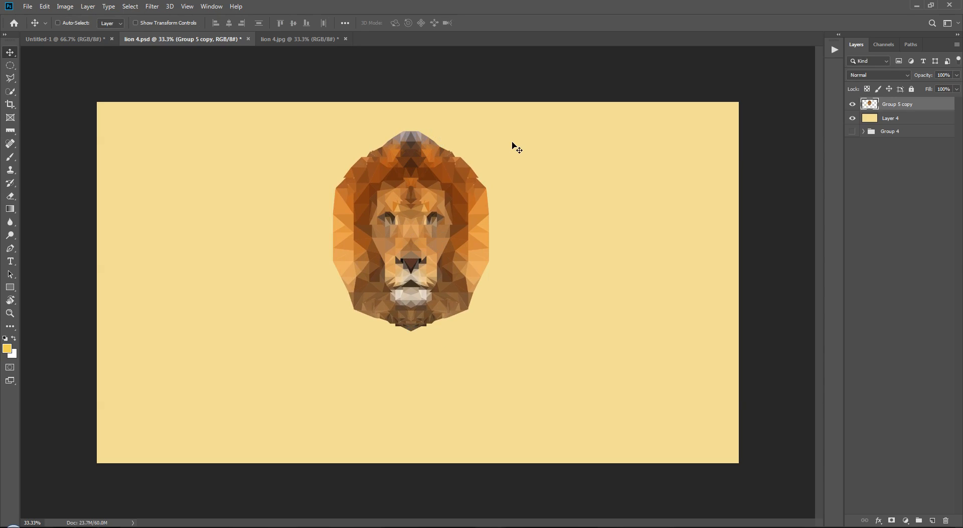
Show the grid and cut the grey tip off the lion's head with a Polygonal Lasso selection along a horizontal grid line.
key(ctrl+apostrophe)
key(ctrl+plus)
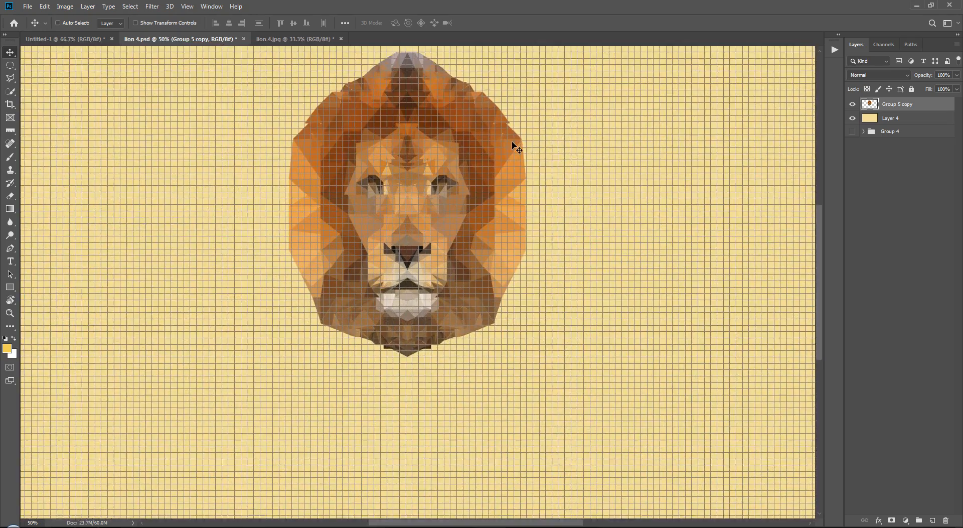
key(ctrl+plus)
key(ctrl+plus)
key(l)
mouse_move(477, 189)
mouse_down()
mouse_move(498, 209)
mouse_move(527, 445)
mouse_up()
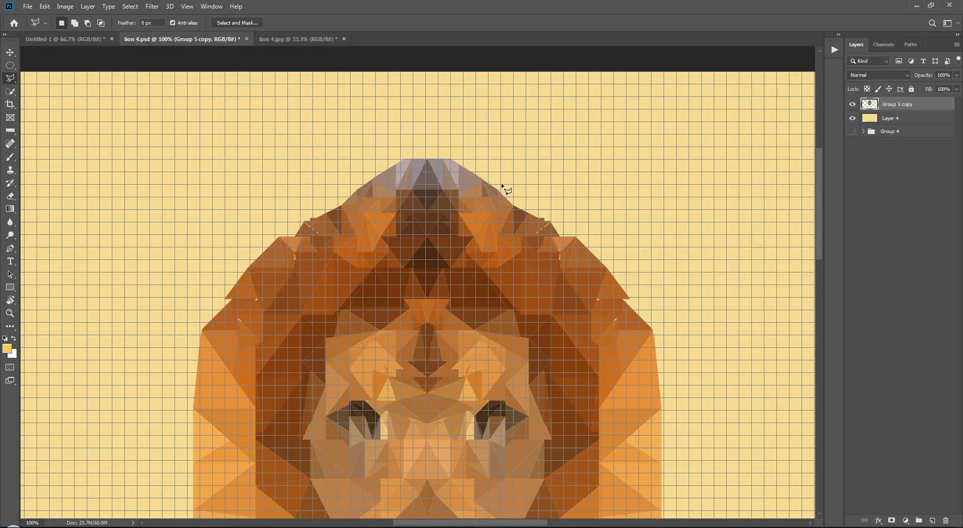
click(458, 190)
key(Escape)
click(459, 197)
click(575, 196)
click(389, 72)
double_click(313, 198)
key(Delete)
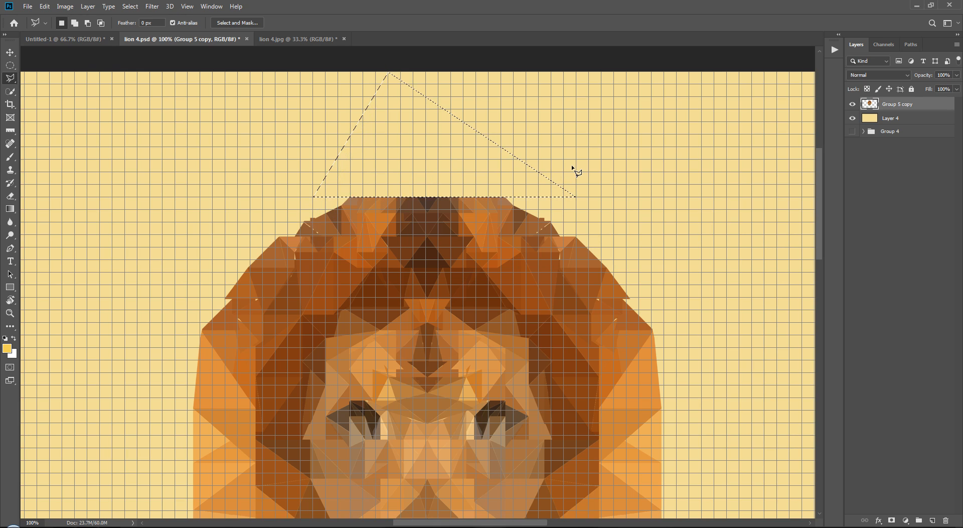
key(ctrl+d)
Hide the grid, fit the canvas in the window, and move the lion up closer to the canvas's upper edge.
key(ctrl+apostrophe)
key(ctrl+0)
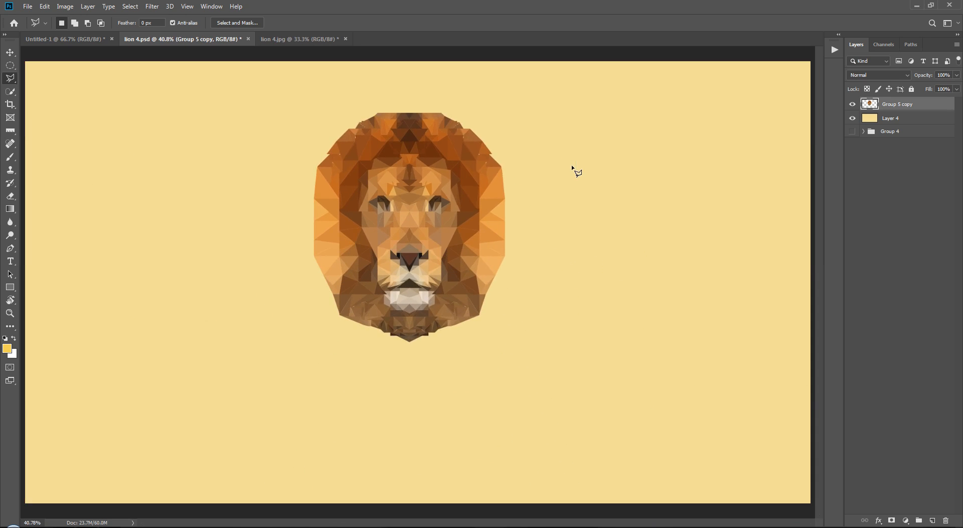
key(v)
drag(465, 219, 461, 190)
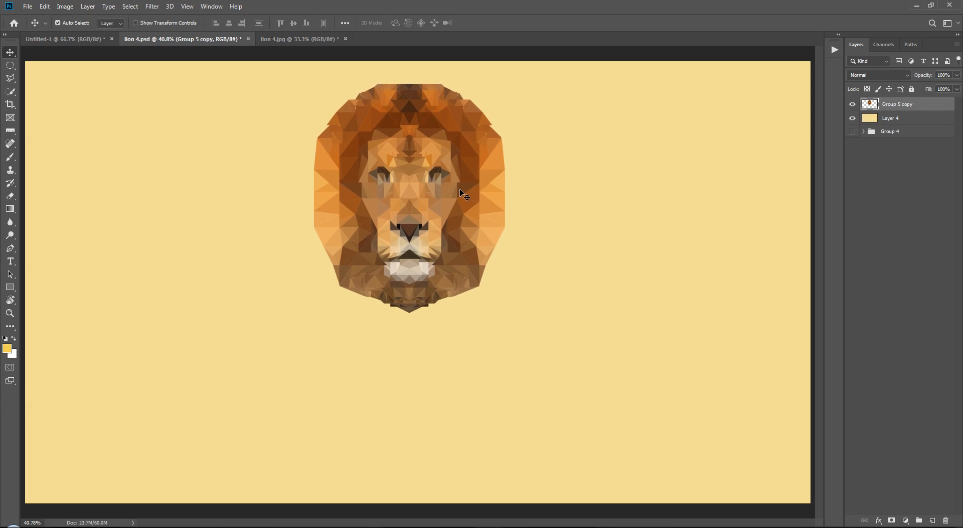
click(928, 205)
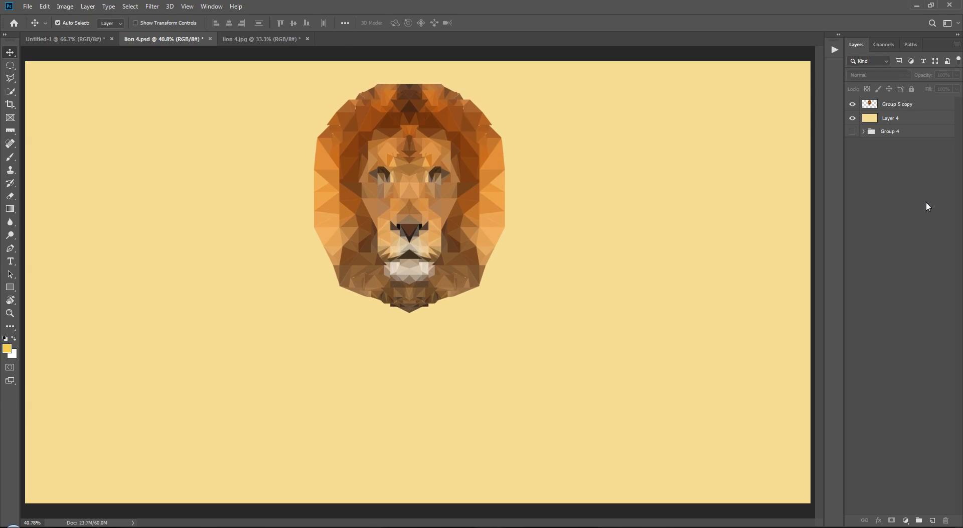
On a new layer above the lion, draw a flat, wide ellipse centred below the chin and fill it with black.
click(905, 103)
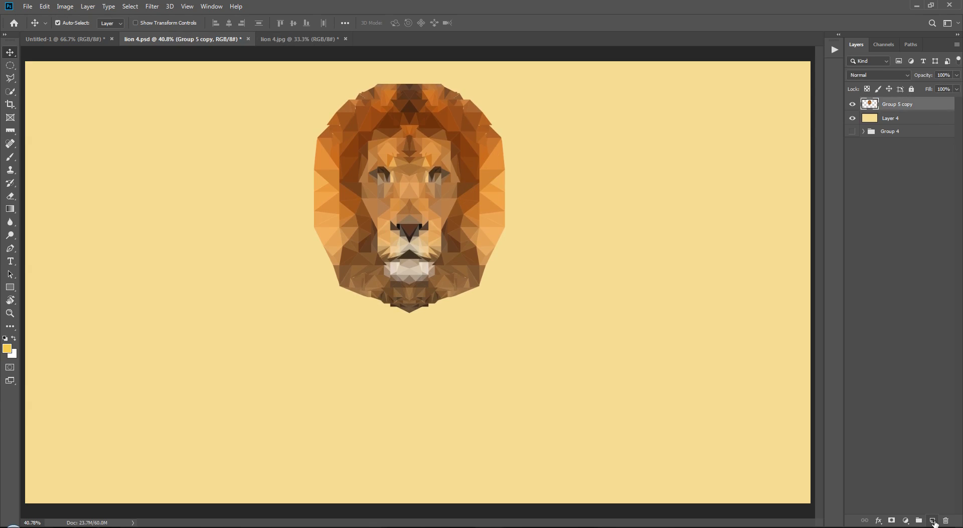
click(933, 520)
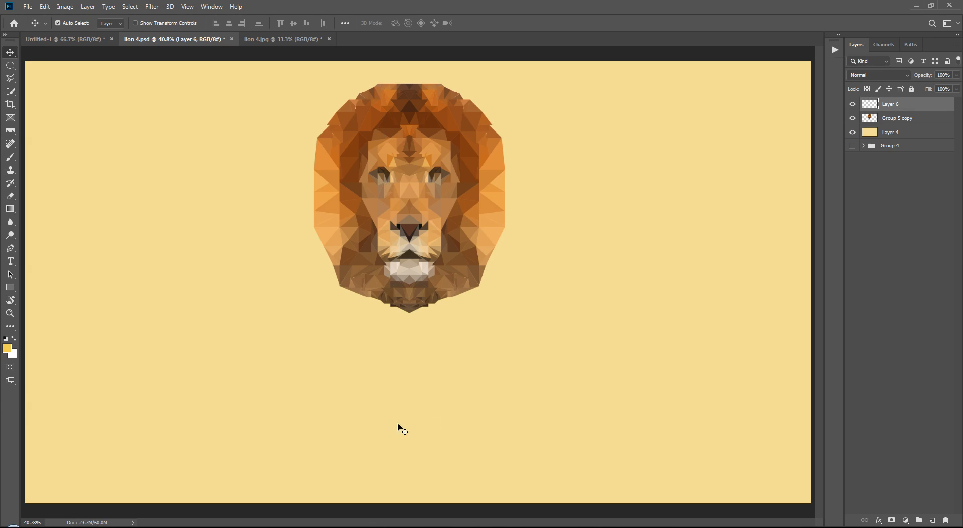
click(8, 67)
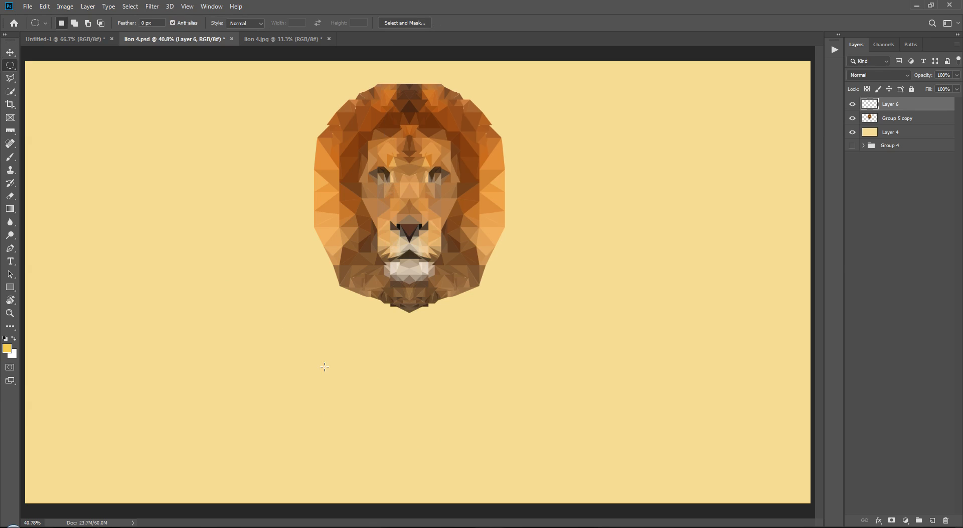
drag(349, 372, 499, 377)
key(d)
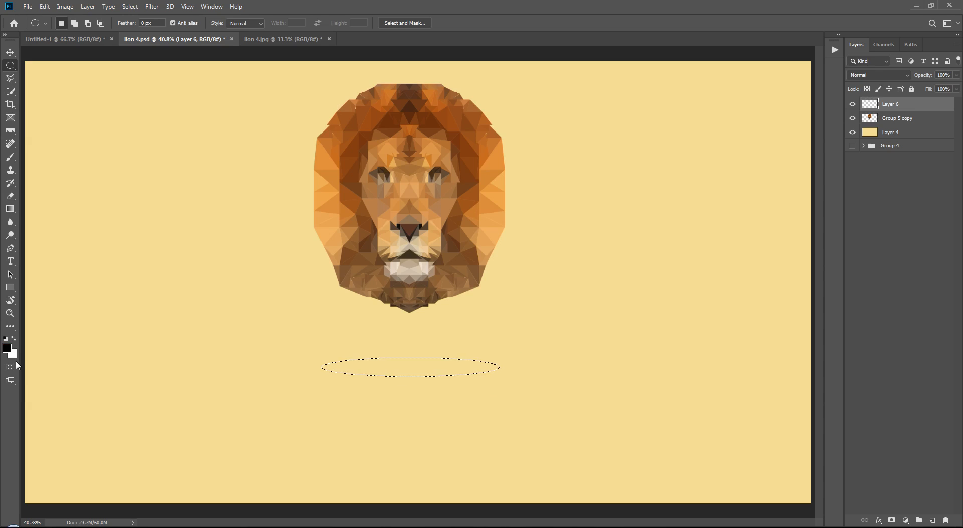
key(alt+BackSpace)
key(ctrl+d)
key(v)
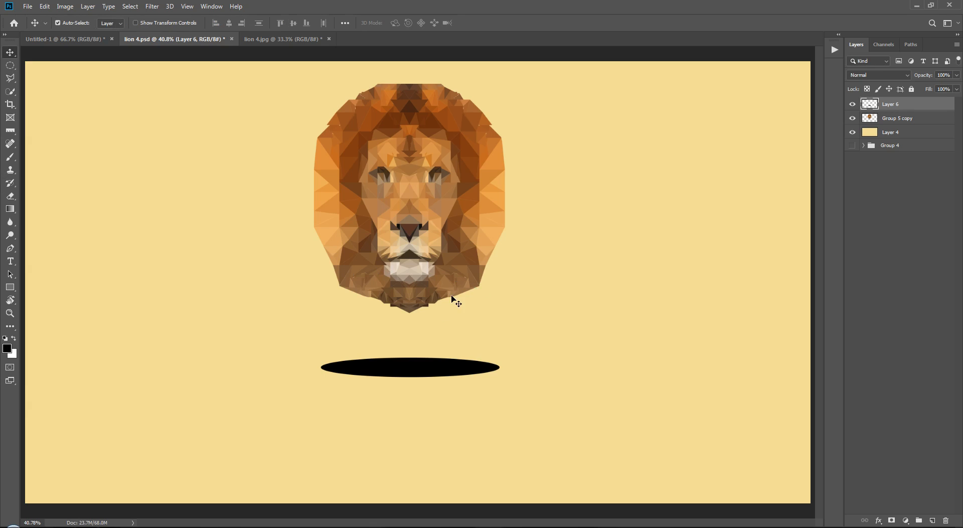
drag(407, 370, 406, 371)
click(890, 243)
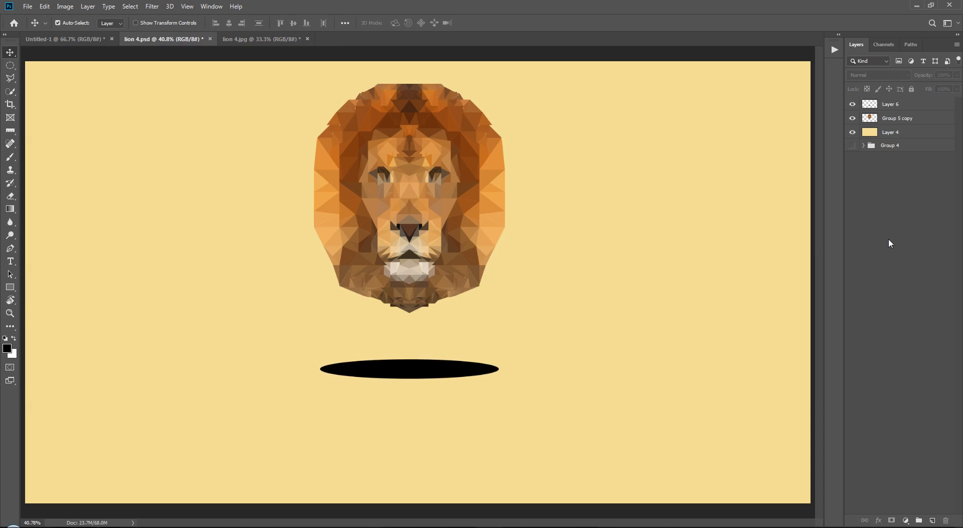
Set the black ellipse layer's opacity to 44% and soften it with a Gaussian Blur of 29.1 pixels.
click(909, 109)
drag(932, 81, 904, 79)
click(152, 6)
mouse_move(211, 119)
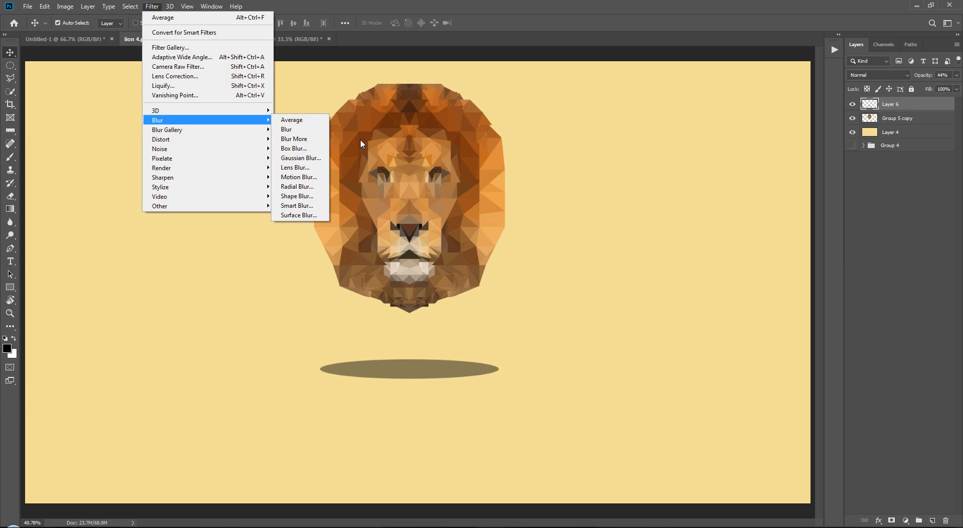
click(300, 158)
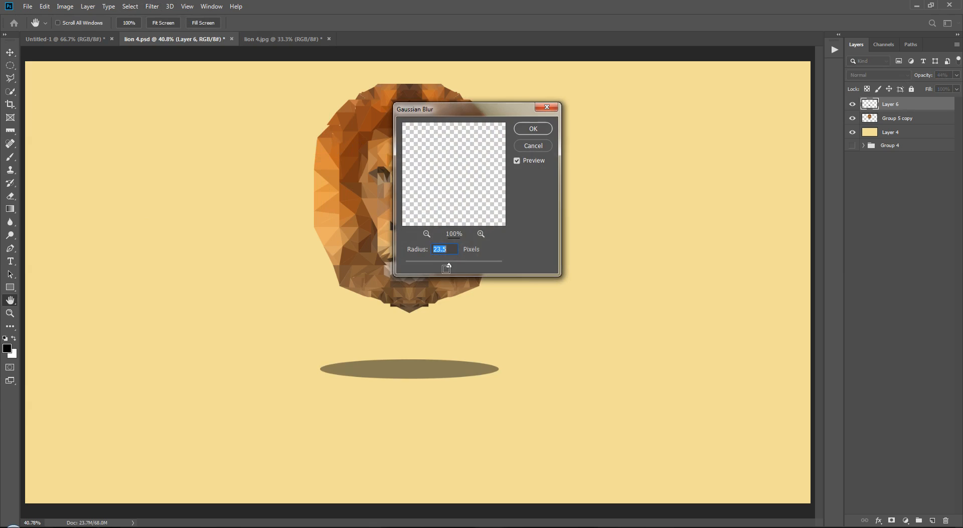
drag(450, 269, 453, 267)
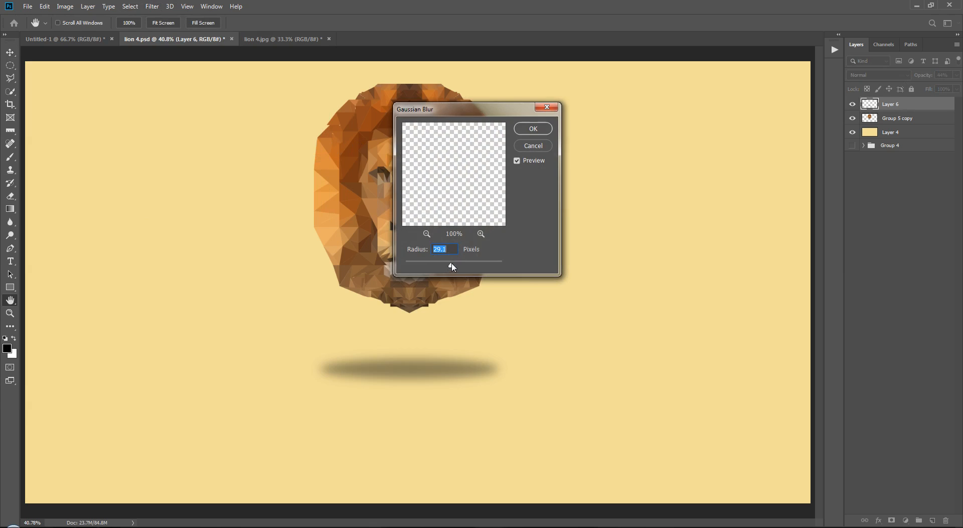
click(534, 129)
key(v)
key(ctrl+minus)
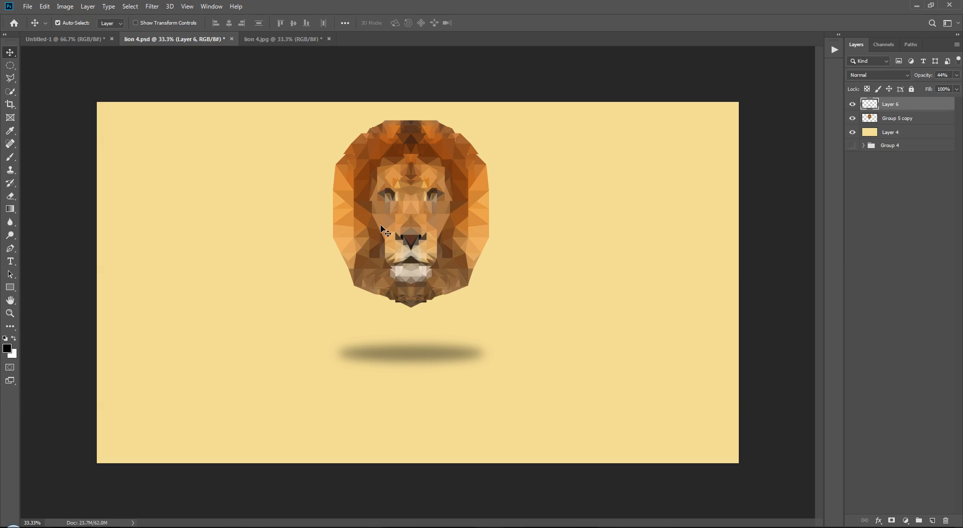
Add a Curves adjustment layer directly above the lion, pull the curve down to darken it, and invert its mask to black.
click(941, 257)
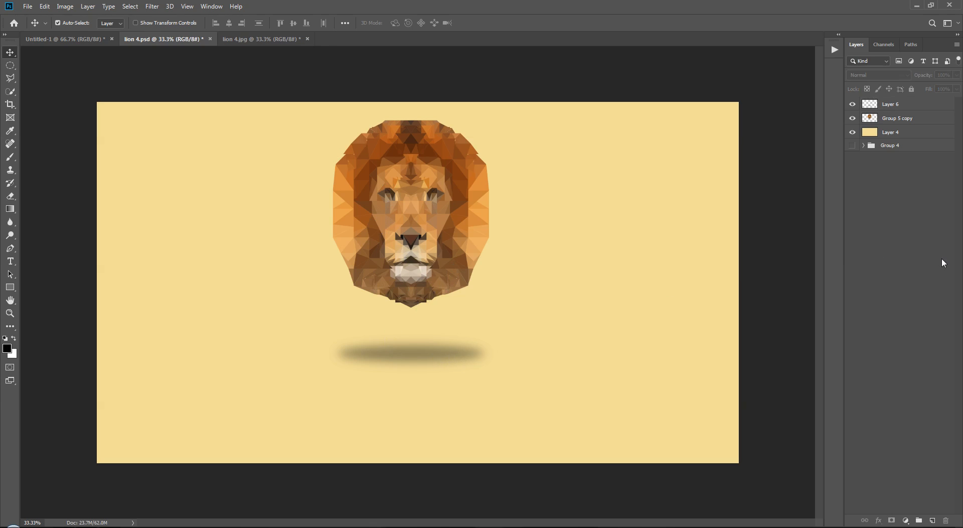
click(909, 118)
click(905, 521)
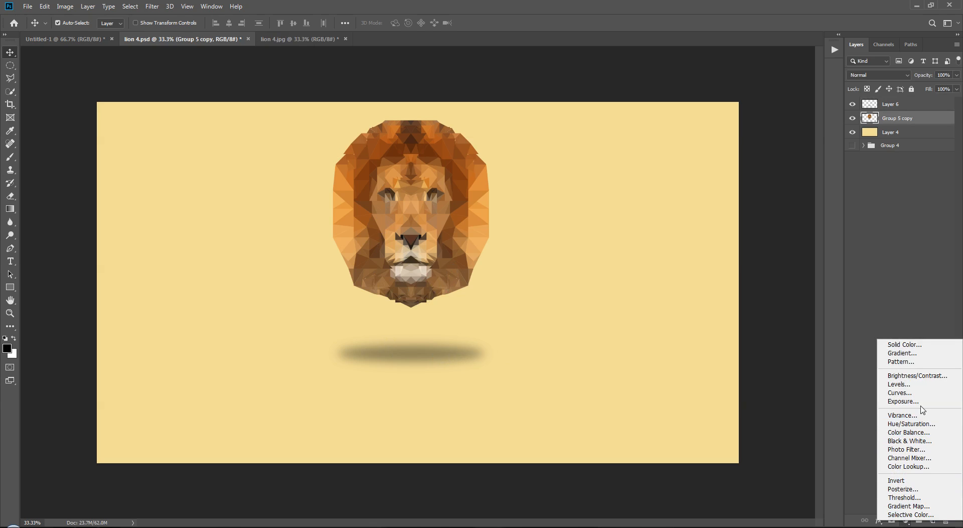
click(903, 393)
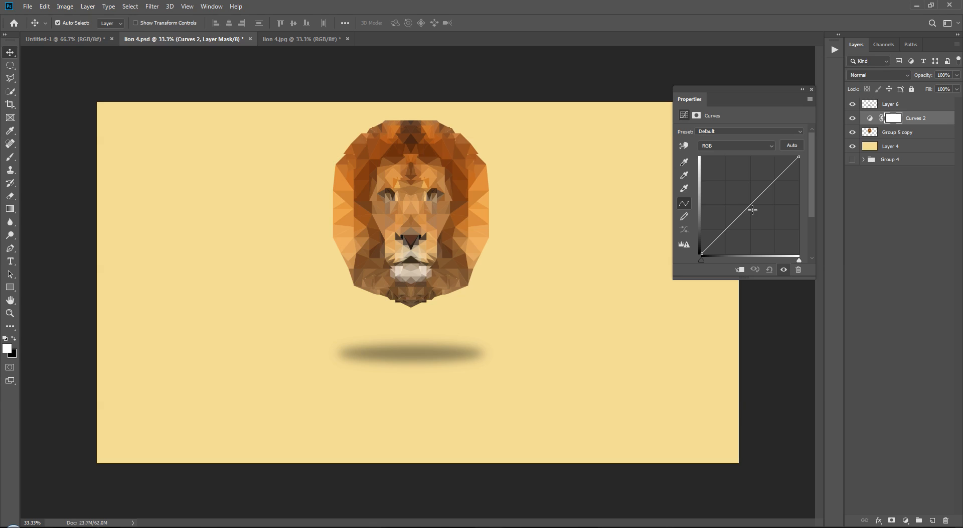
mouse_move(753, 209)
mouse_down()
mouse_move(777, 235)
mouse_move(767, 218)
mouse_up()
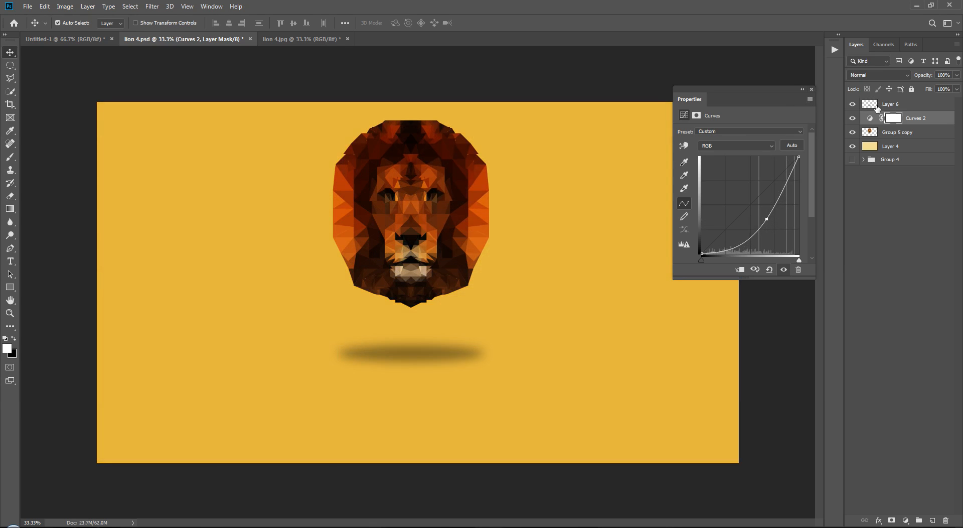
click(898, 121)
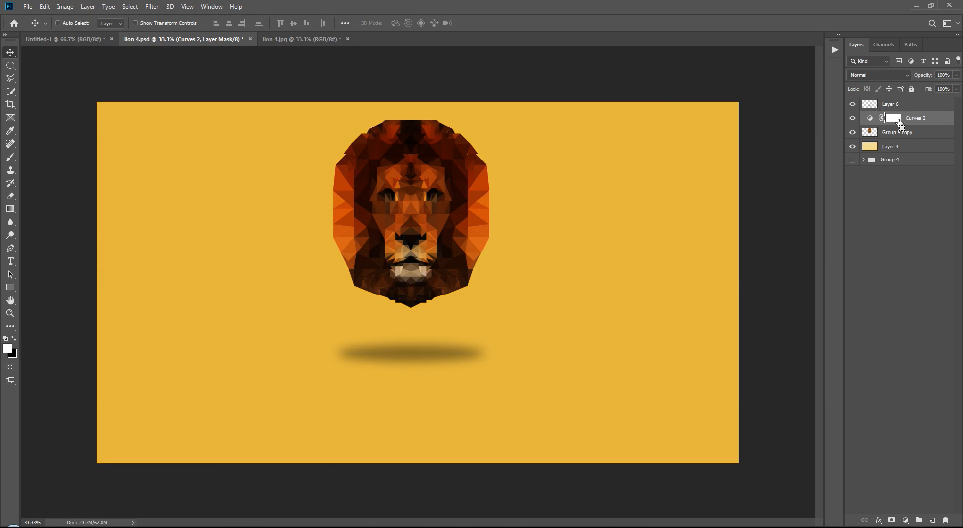
key(ctrl+i)
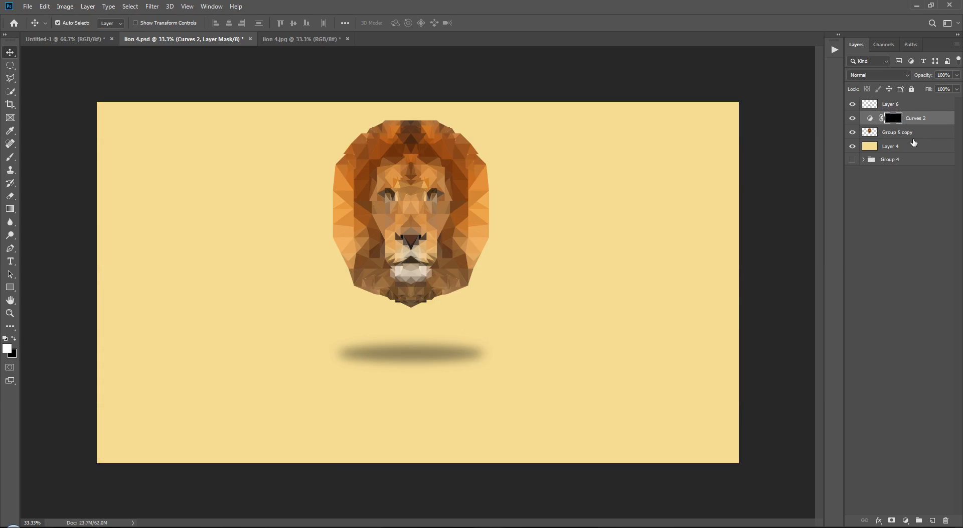
Rename the darkening Curves layer as sh.
double_click(915, 120)
text(s)
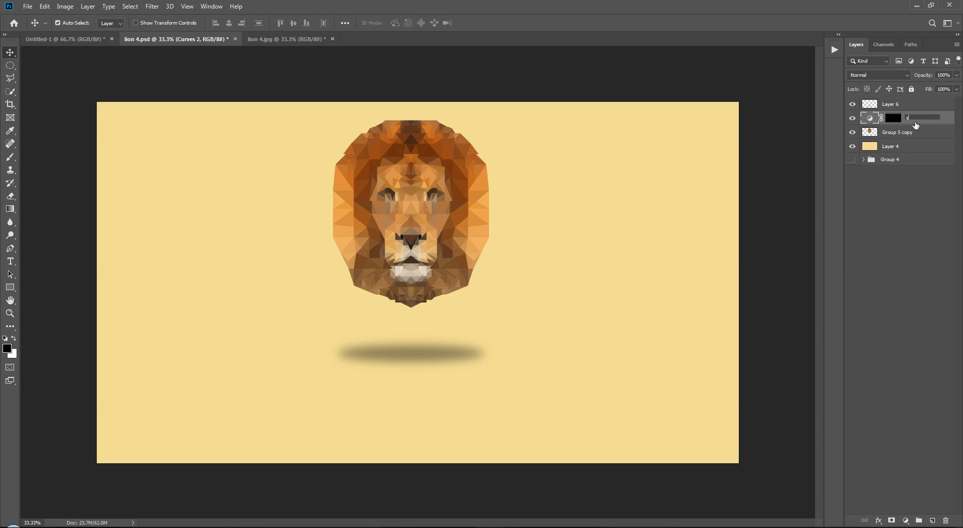
text(h)
click(945, 298)
Add a second Curves adjustment layer that raises the curve to brighten the image, and invert its mask to black.
click(906, 520)
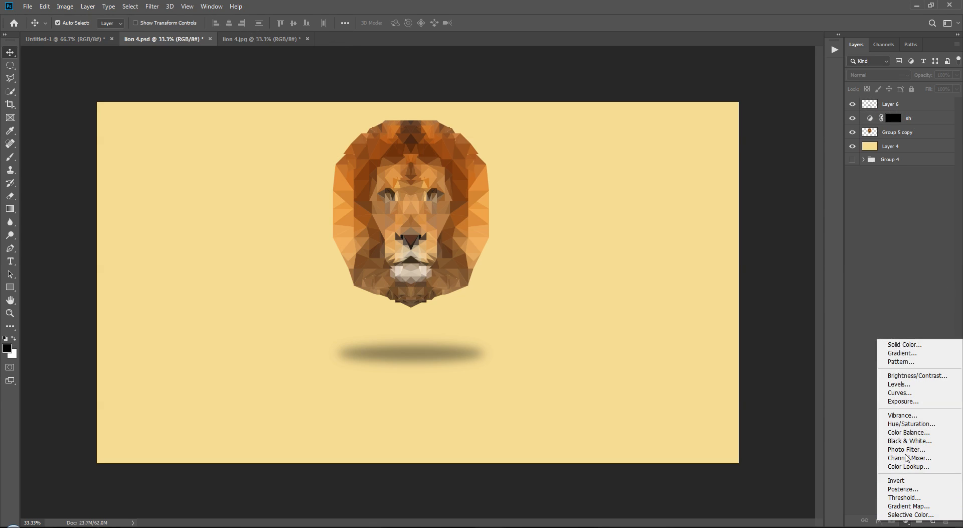
click(918, 395)
drag(751, 207, 733, 191)
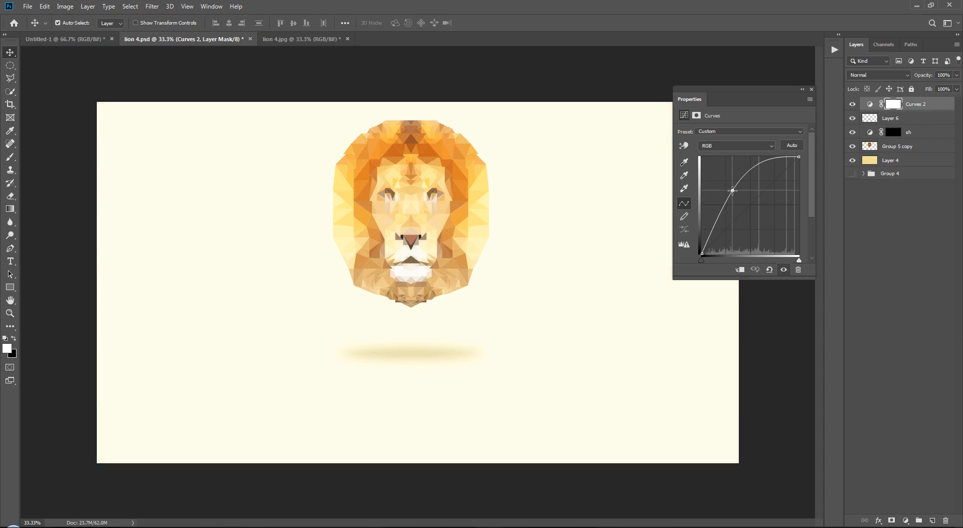
click(811, 89)
mouse_move(893, 106)
mouse_down()
mouse_move(892, 128)
mouse_move(893, 106)
mouse_up()
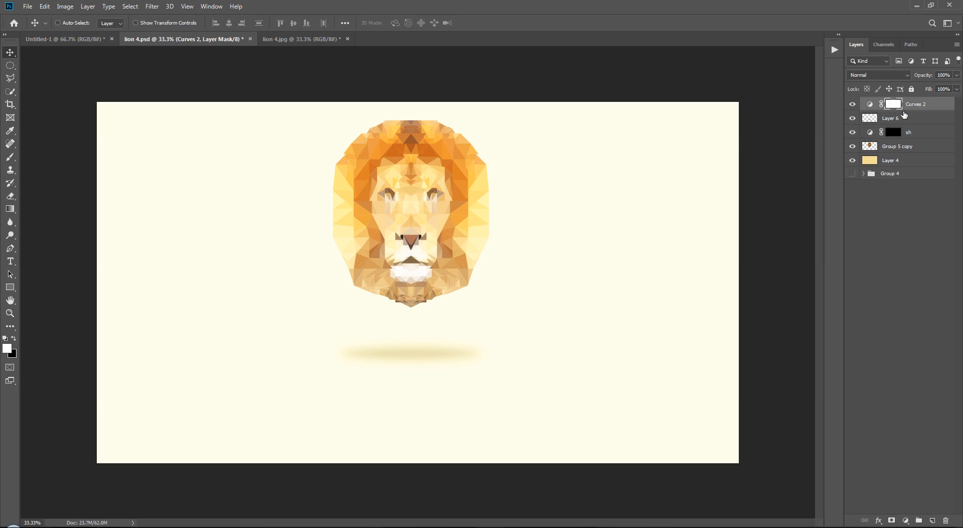
key(ctrl+i)
Move the brightening Curves layer below Layer 6, rename it as h, and select its mask.
drag(923, 104, 925, 120)
click(902, 118)
double_click(914, 117)
text(h)
click(909, 261)
click(893, 118)
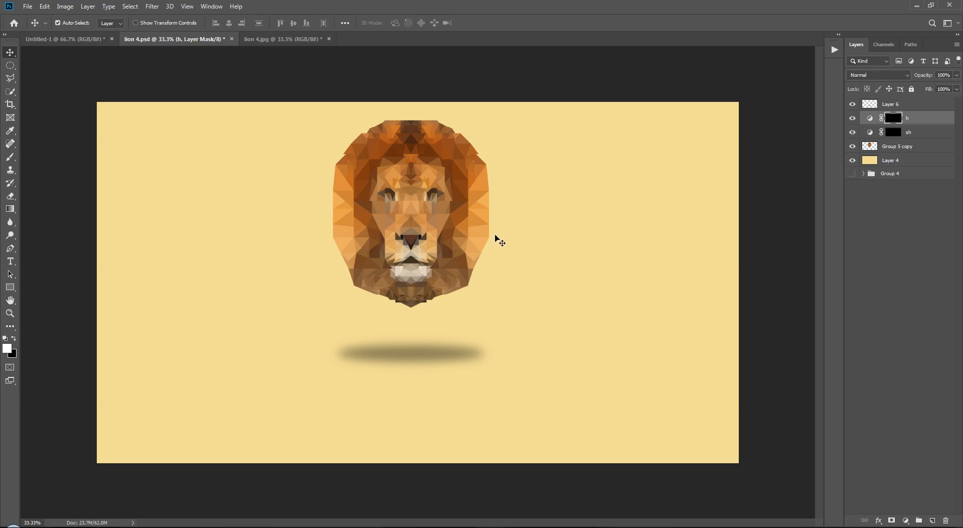
Paint white on the h mask with a soft 200 px brush at 32% opacity to highlight the mane's upper-left edge.
key(b)
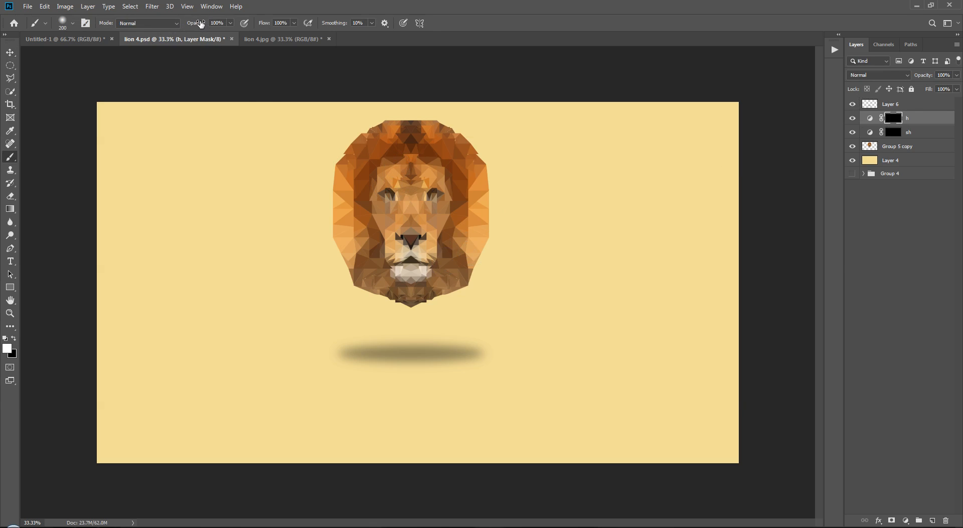
key(4)
mouse_move(398, 134)
mouse_down()
mouse_move(366, 158)
mouse_move(378, 136)
mouse_move(353, 156)
mouse_up()
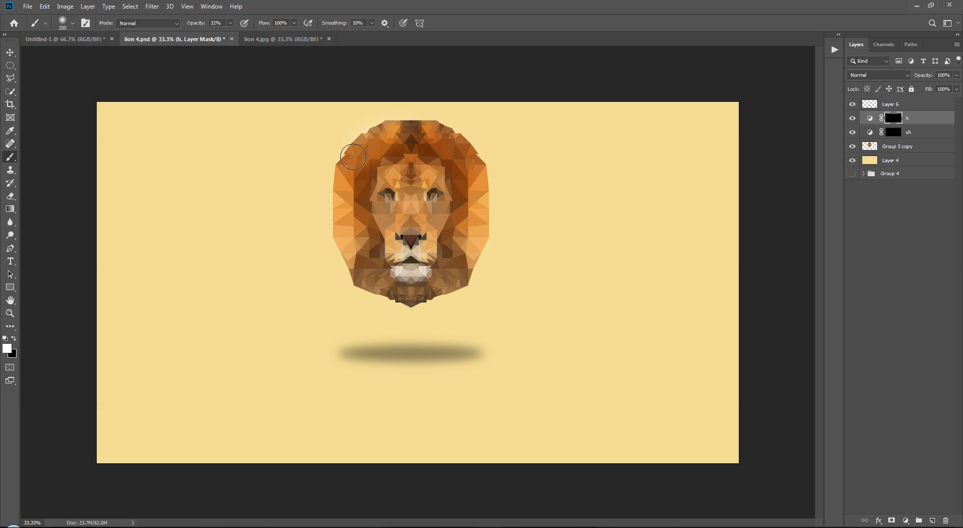
right_click(353, 135)
mouse_move(497, 298)
mouse_down()
mouse_move(537, 340)
mouse_move(771, 470)
mouse_up()
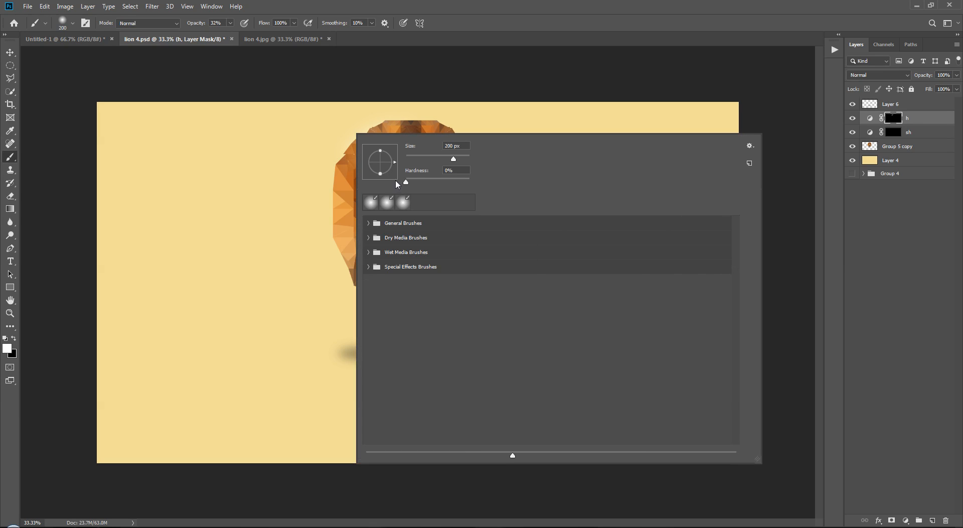
click(322, 172)
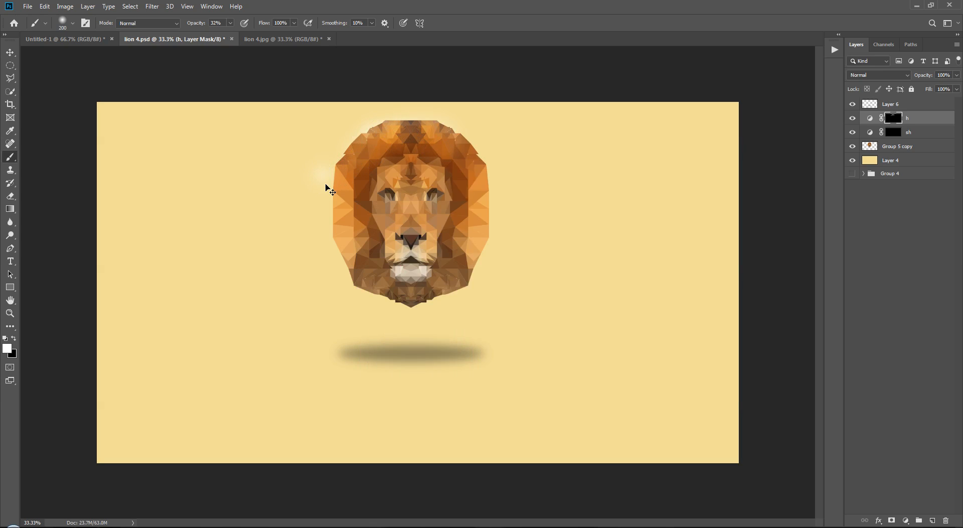
key(ctrl+z)
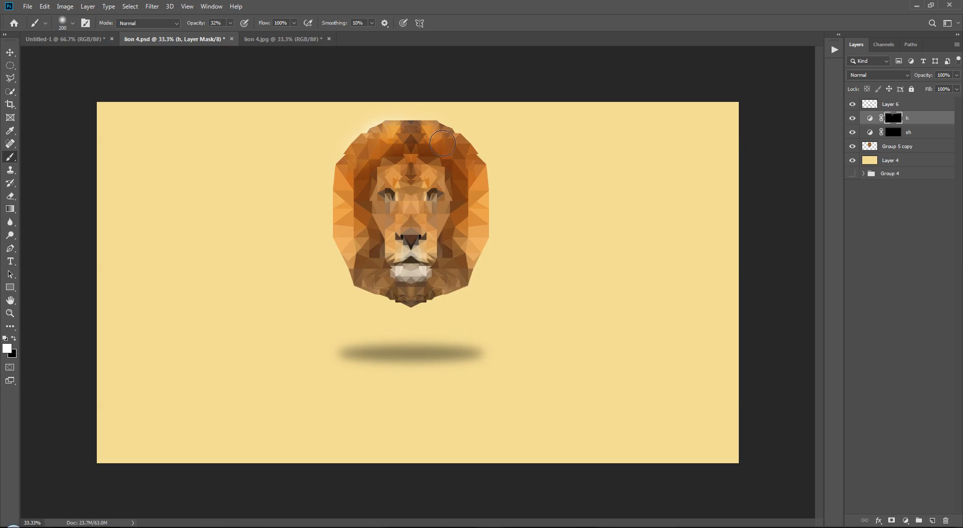
Clip the h and sh Curves layers to the Group 5 copy lion layer.
right_click(920, 119)
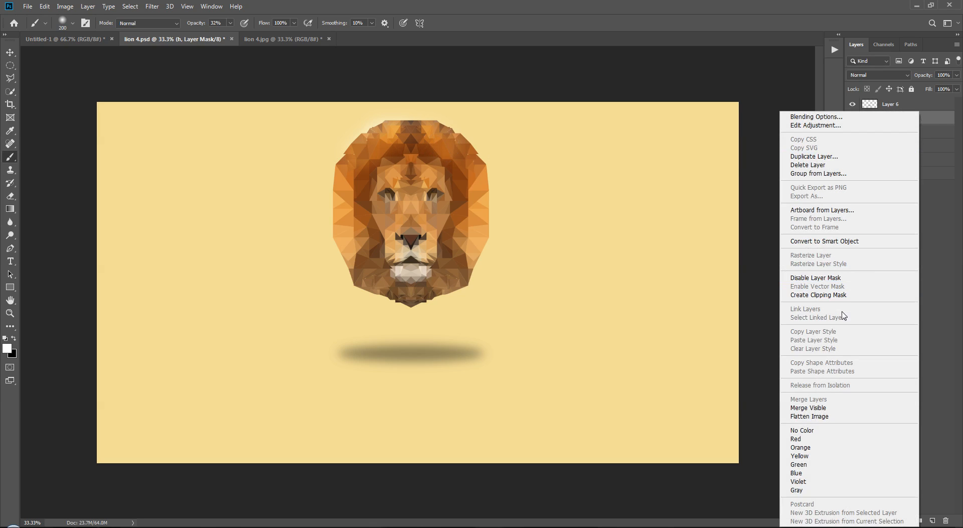
click(847, 295)
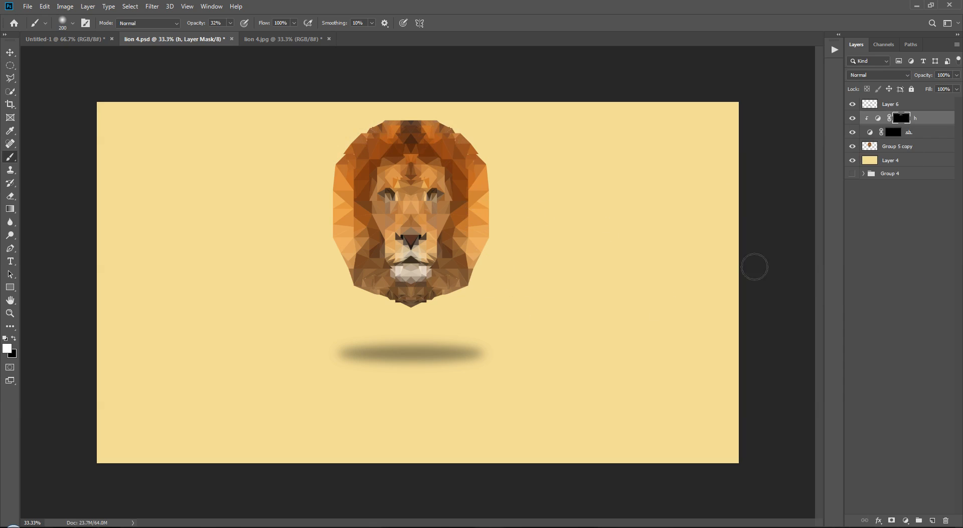
right_click(922, 133)
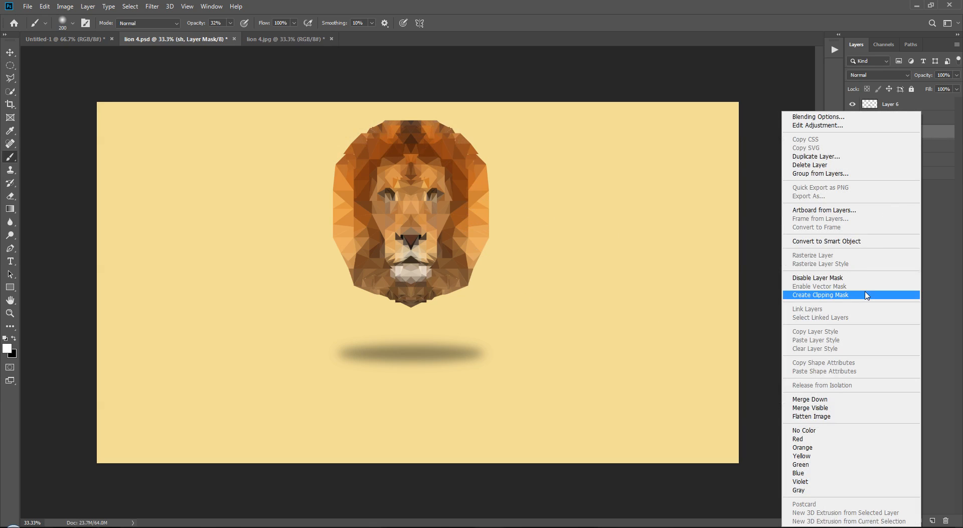
click(867, 295)
Paint white on the h mask with the soft 200 px brush at 32% opacity to highlight the top of the mane.
drag(457, 141, 384, 132)
click(901, 118)
mouse_move(474, 143)
mouse_down()
mouse_move(427, 129)
mouse_move(353, 156)
mouse_move(403, 135)
mouse_move(461, 151)
mouse_move(404, 136)
mouse_move(372, 147)
mouse_up()
Paint white on the sh mask to darken the lower mane and chin, and on the h mask to brighten the face and upper mane.
click(902, 133)
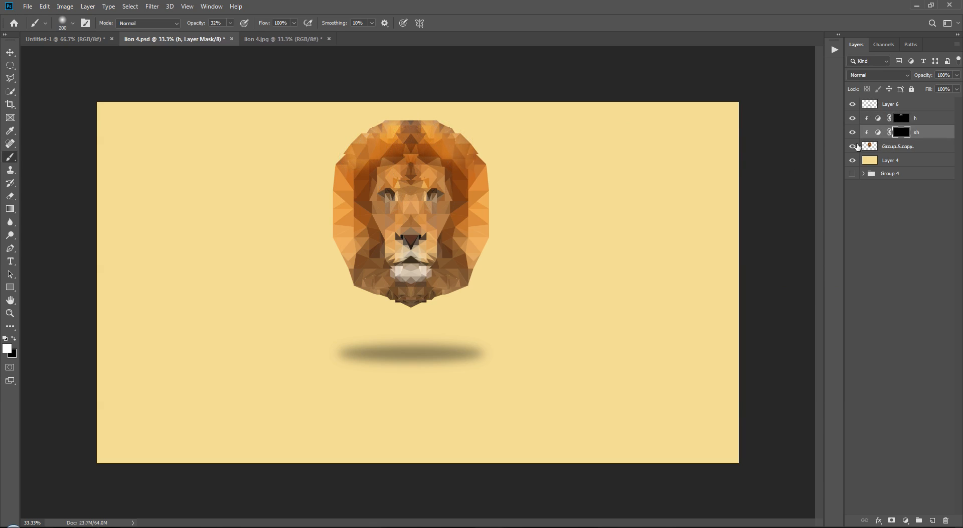
mouse_move(459, 267)
mouse_down()
mouse_move(428, 286)
mouse_move(384, 281)
mouse_up()
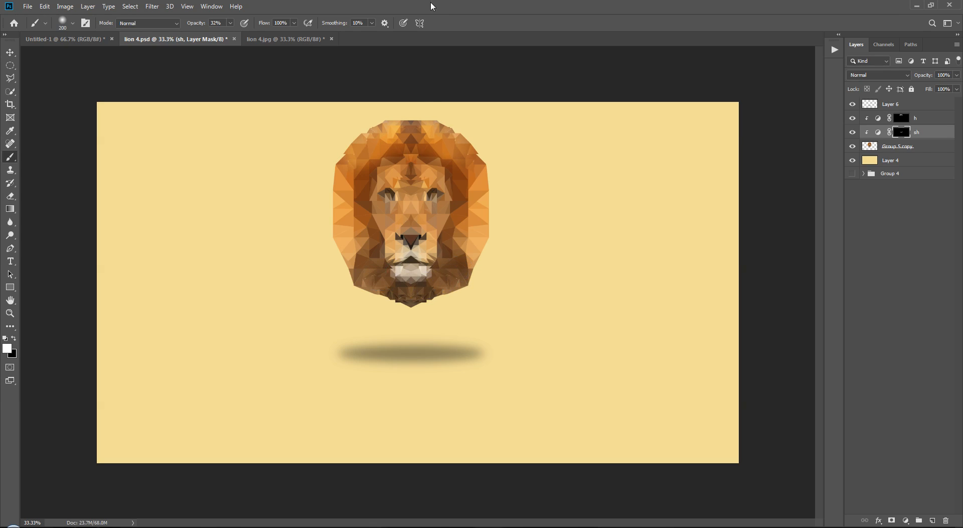
mouse_move(459, 268)
mouse_down()
mouse_move(391, 284)
mouse_move(355, 264)
mouse_move(374, 284)
mouse_move(421, 294)
mouse_move(475, 259)
mouse_move(473, 228)
mouse_move(472, 259)
mouse_move(409, 292)
mouse_move(353, 255)
mouse_move(378, 287)
mouse_move(372, 257)
mouse_up()
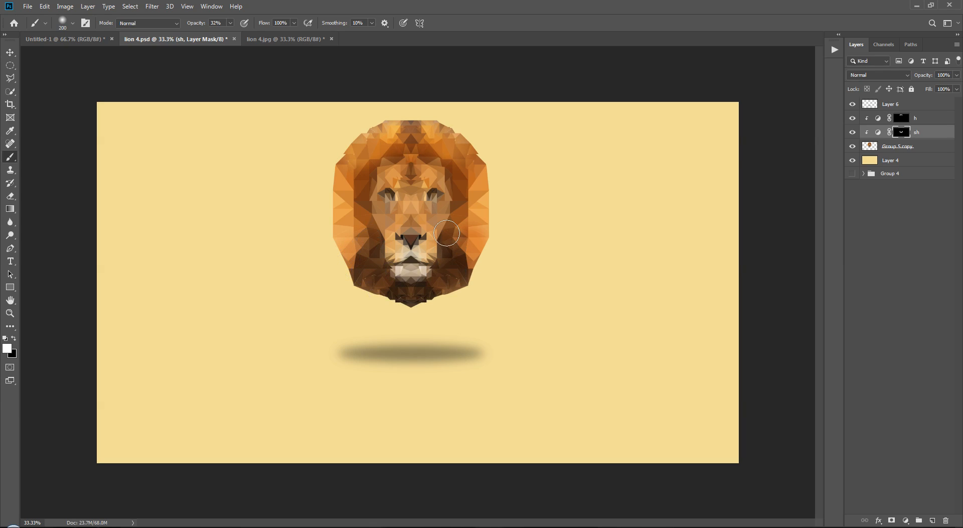
click(903, 118)
mouse_move(509, 143)
mouse_down()
mouse_move(389, 169)
mouse_move(373, 150)
mouse_move(356, 174)
mouse_move(364, 158)
mouse_move(396, 184)
mouse_move(409, 226)
mouse_move(420, 126)
mouse_move(430, 148)
mouse_move(470, 165)
mouse_move(429, 128)
mouse_move(446, 131)
mouse_move(410, 134)
mouse_move(413, 238)
mouse_move(424, 266)
mouse_move(412, 270)
mouse_move(401, 264)
mouse_move(424, 265)
mouse_move(436, 230)
mouse_move(394, 184)
mouse_move(385, 191)
mouse_move(435, 196)
mouse_up()
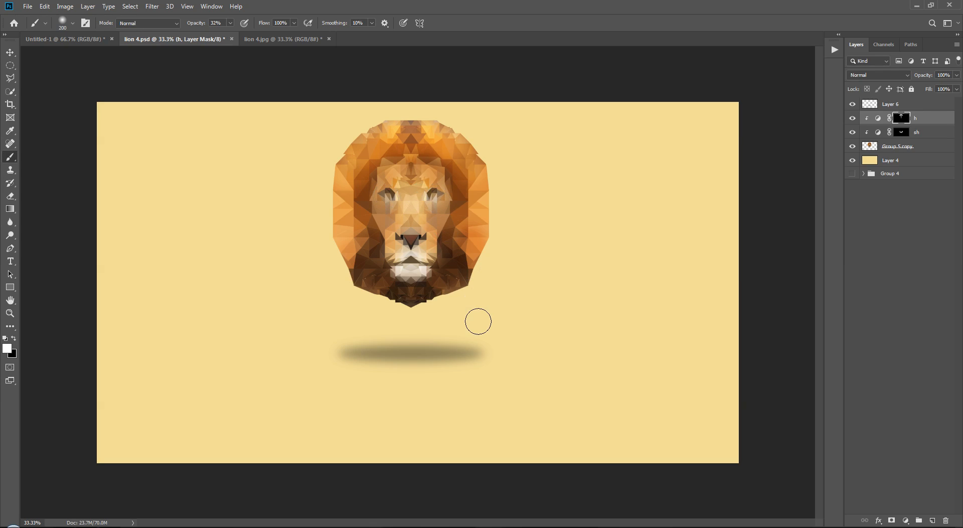
Deepen the lower mane's shadow by painting white on the sh mask with a 400 px brush, and deselect the layer.
click(902, 132)
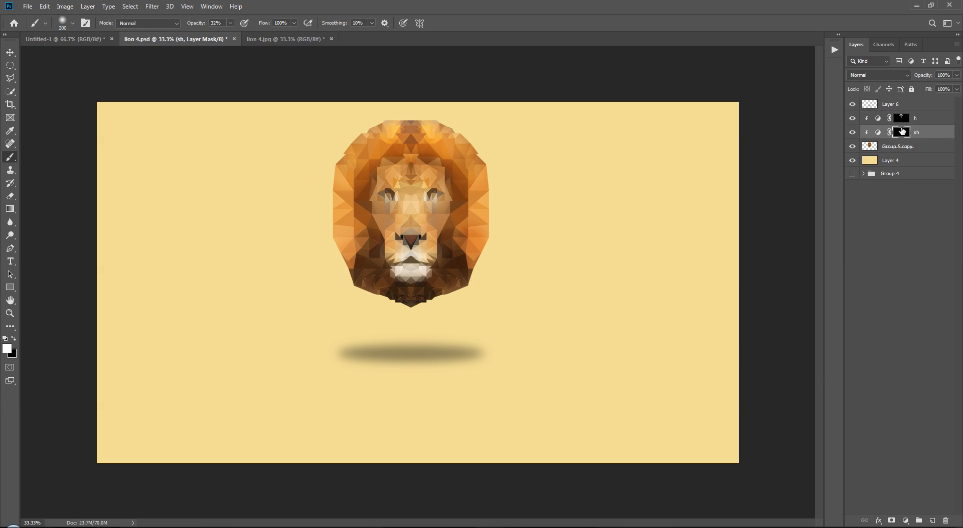
key(bracketright)
key(bracketright)
key(bracketright)
mouse_move(459, 270)
mouse_down()
mouse_move(383, 289)
mouse_move(361, 277)
mouse_move(412, 291)
mouse_move(456, 267)
mouse_move(426, 291)
mouse_move(383, 287)
mouse_move(367, 265)
mouse_move(402, 293)
mouse_move(470, 268)
mouse_move(395, 287)
mouse_move(356, 256)
mouse_move(472, 271)
mouse_up()
click(857, 284)
key(x)
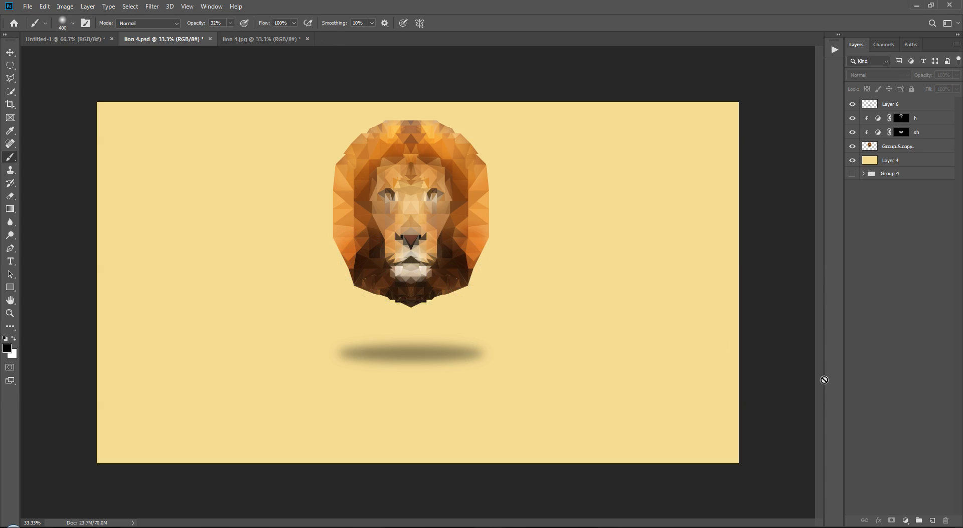
Add a Curves adjustment layer below Layer 6, clip it to the lion, and raise its highlights for a brighter, more contrasted look.
click(905, 520)
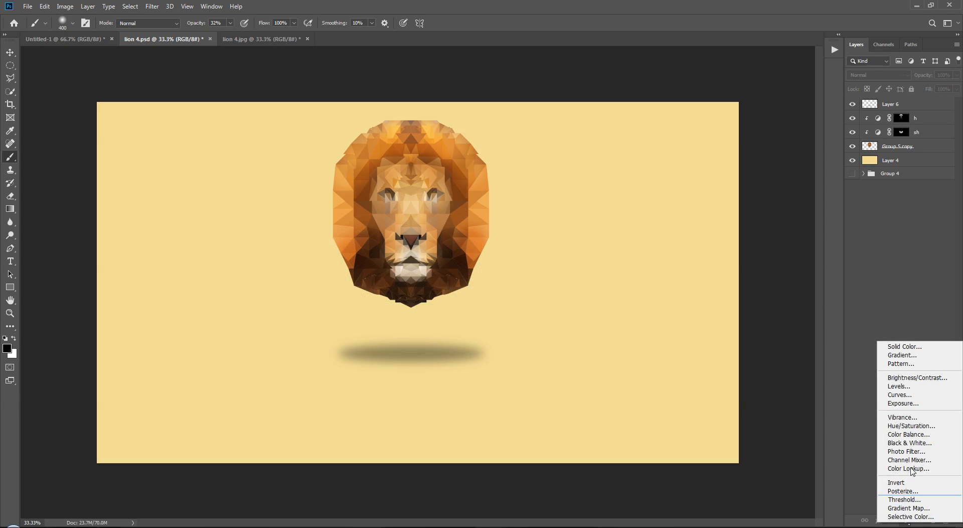
click(915, 399)
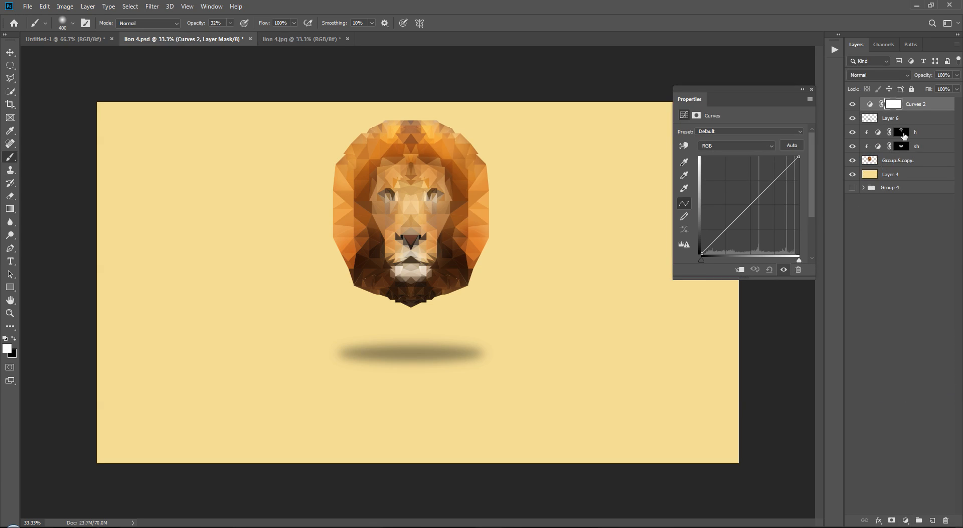
drag(918, 105, 879, 125)
click(739, 270)
drag(777, 181, 769, 179)
click(723, 231)
mouse_move(723, 231)
mouse_down()
mouse_move(730, 235)
mouse_move(729, 217)
mouse_move(742, 217)
mouse_move(721, 219)
mouse_move(724, 232)
mouse_up()
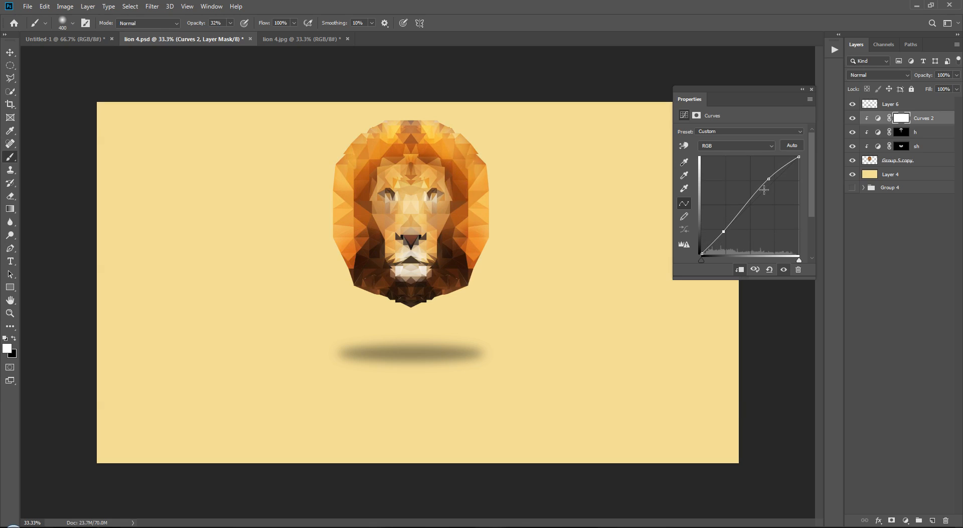
click(905, 277)
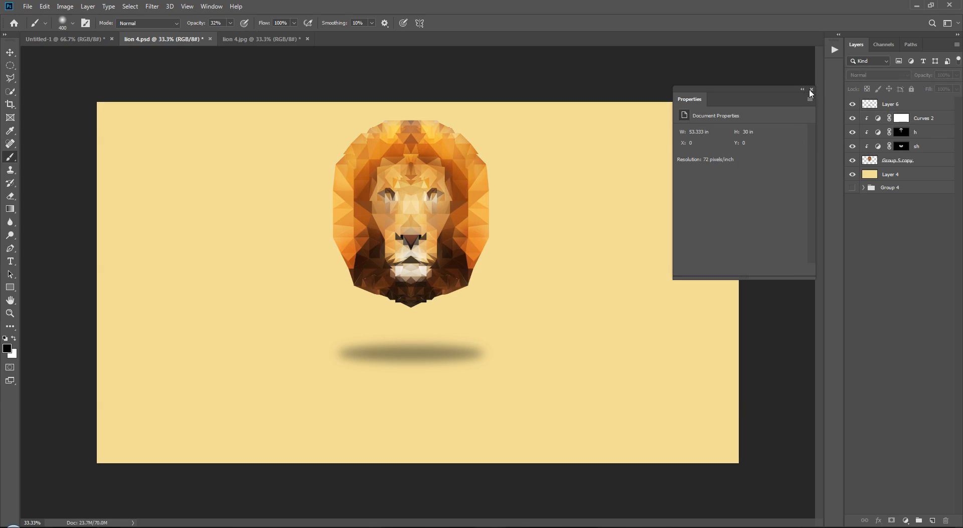
click(811, 90)
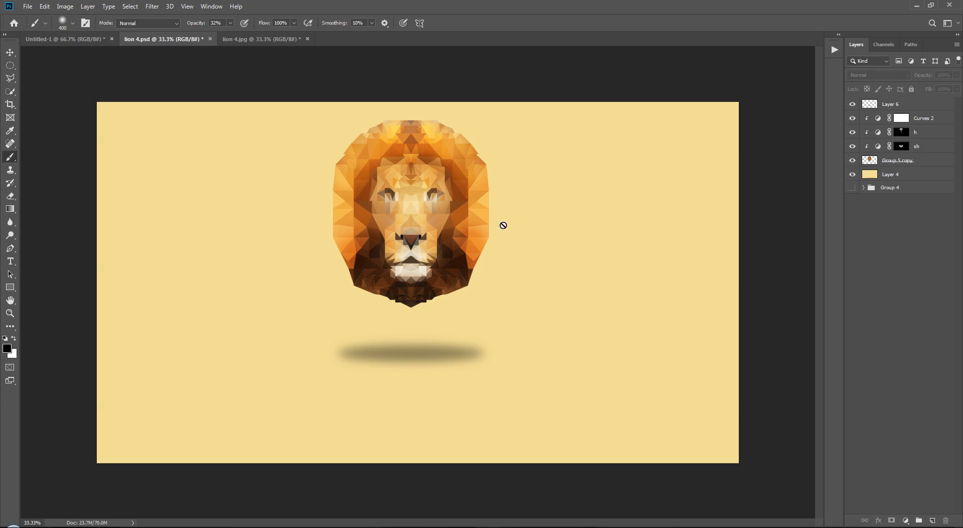
Stamp all visible layers into a new layer at the top of the layer stack and select it.
click(916, 161)
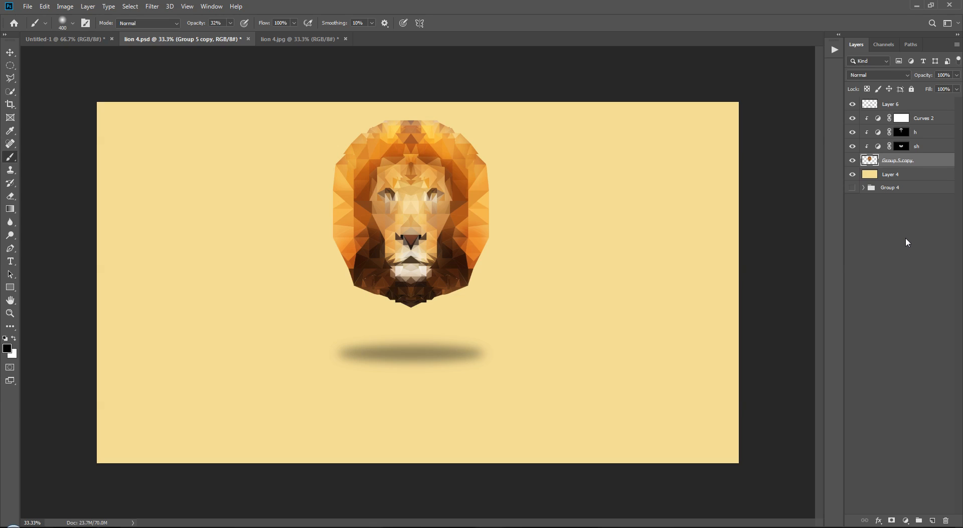
key(ctrl+shift+alt+e)
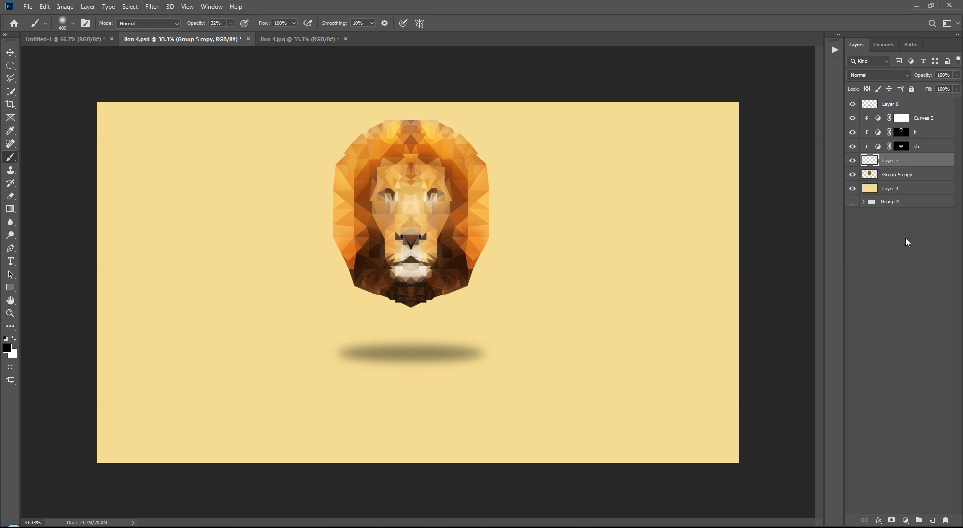
drag(911, 163, 900, 101)
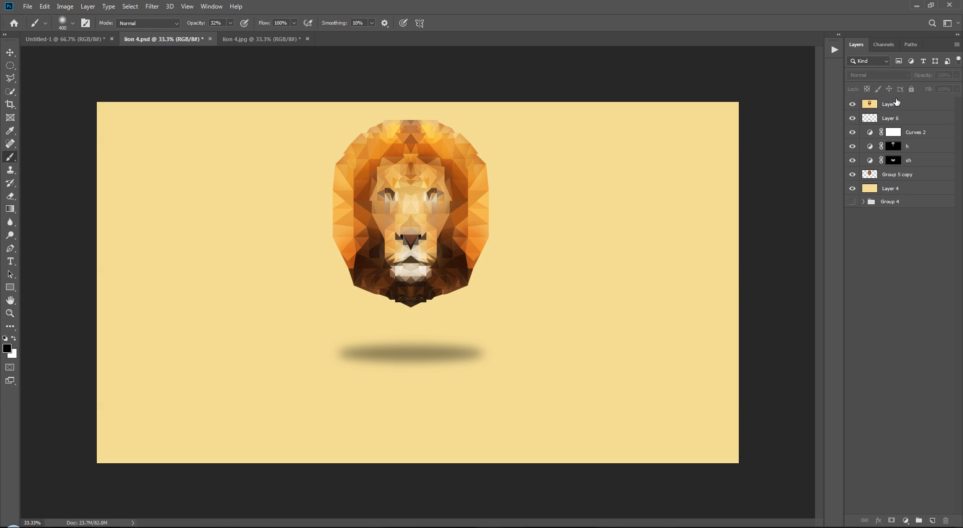
click(897, 103)
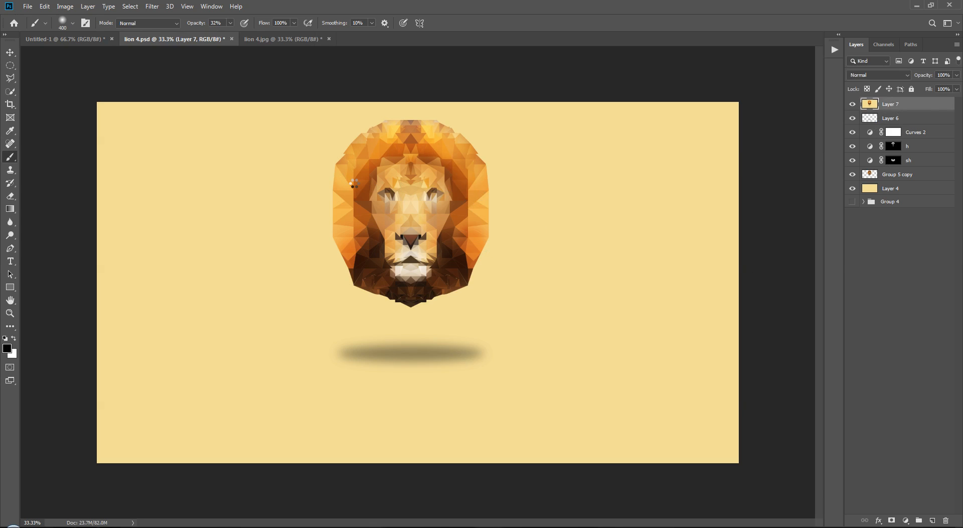
Apply Camera Raw to Layer 7 with Temperature -6, Tint +4, Exposure -0.35, Contrast +5, Highlights +23 and Shadows +8.
key(ctrl+shift+a)
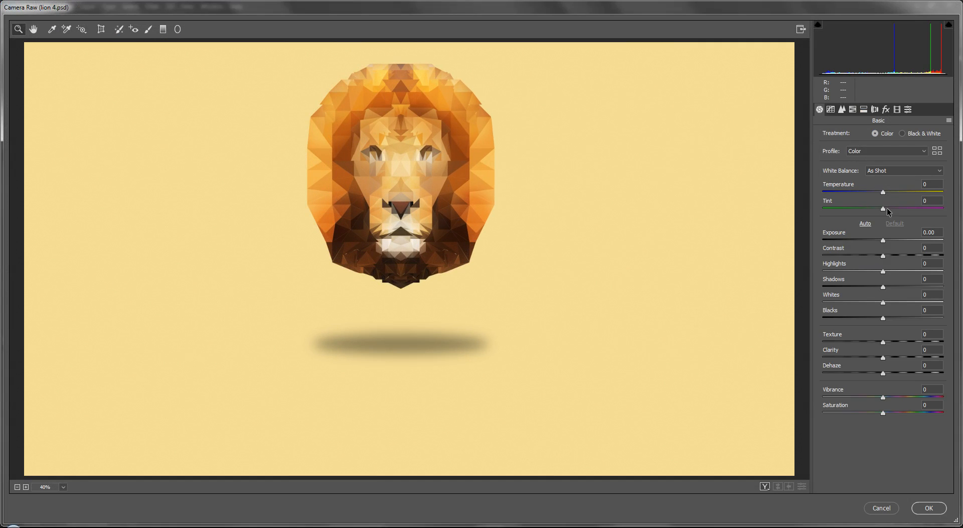
drag(885, 194, 881, 193)
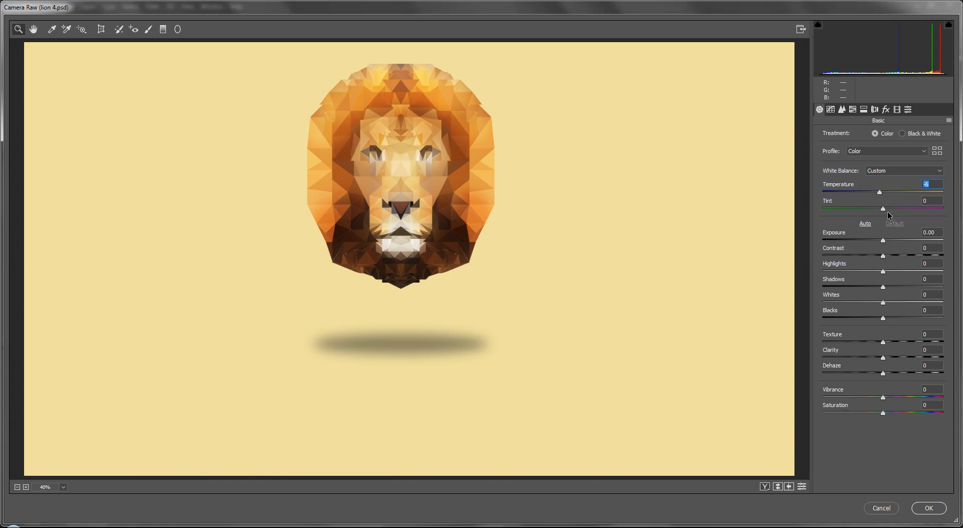
drag(884, 207, 886, 208)
click(885, 242)
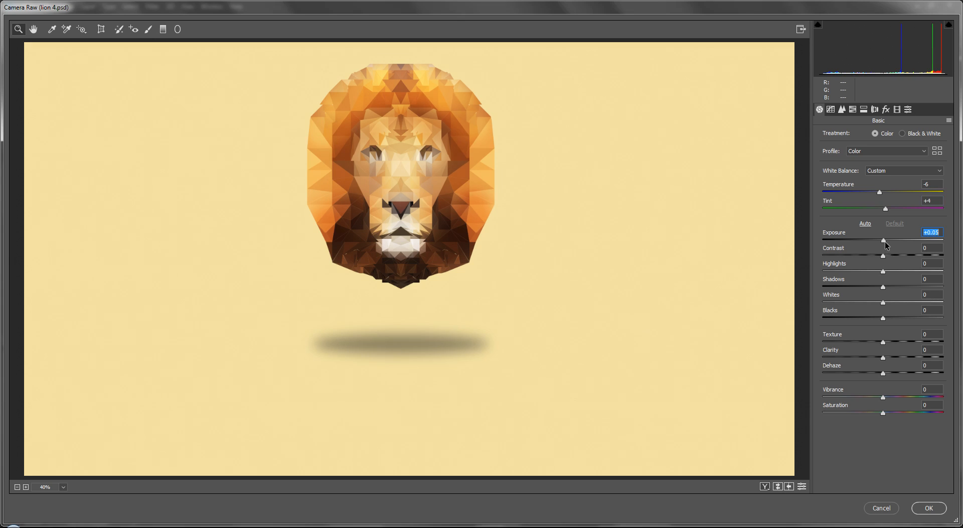
drag(885, 243, 887, 258)
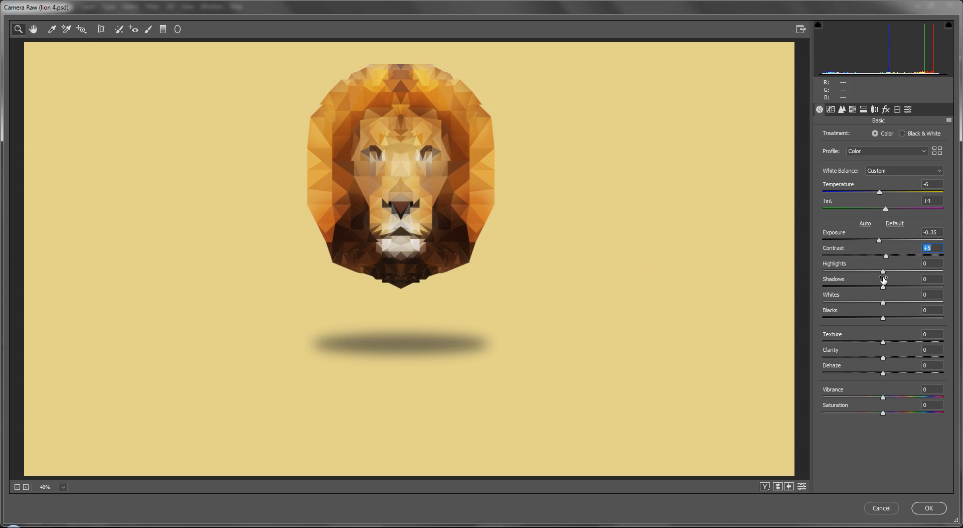
mouse_move(884, 276)
mouse_down()
mouse_move(898, 275)
mouse_move(888, 287)
mouse_up()
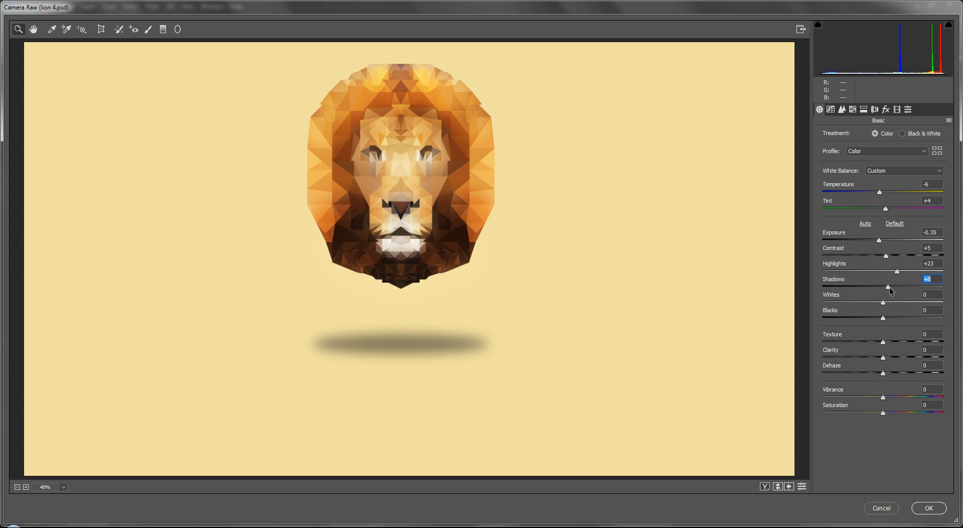
Set Whites +6, Blacks -6, Texture -13, Clarity +8, Dehaze +8 and Saturation -5, raise Vibrance slightly, and apply the Camera Raw filter.
drag(883, 303, 885, 314)
drag(888, 321, 880, 321)
drag(883, 343, 877, 343)
drag(883, 357, 889, 378)
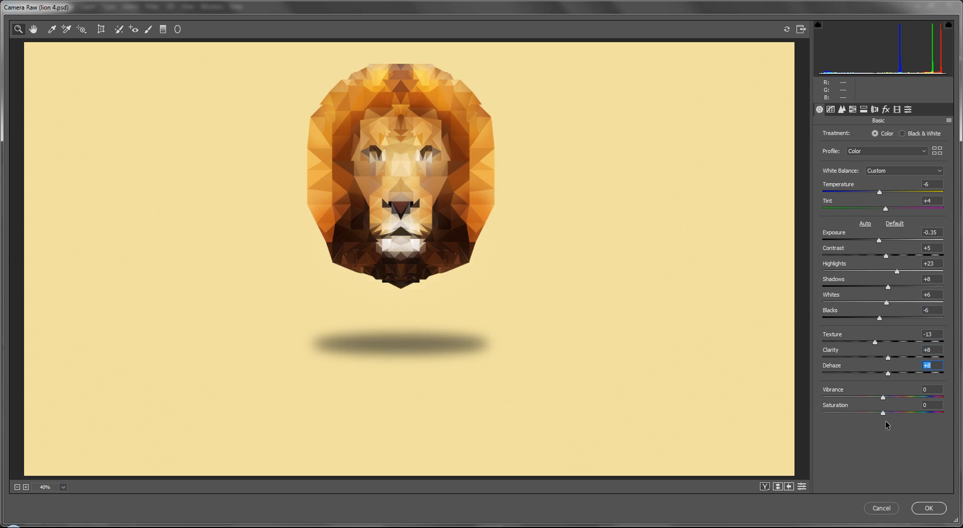
mouse_move(883, 414)
mouse_down()
mouse_move(875, 413)
mouse_move(888, 397)
mouse_up()
click(884, 397)
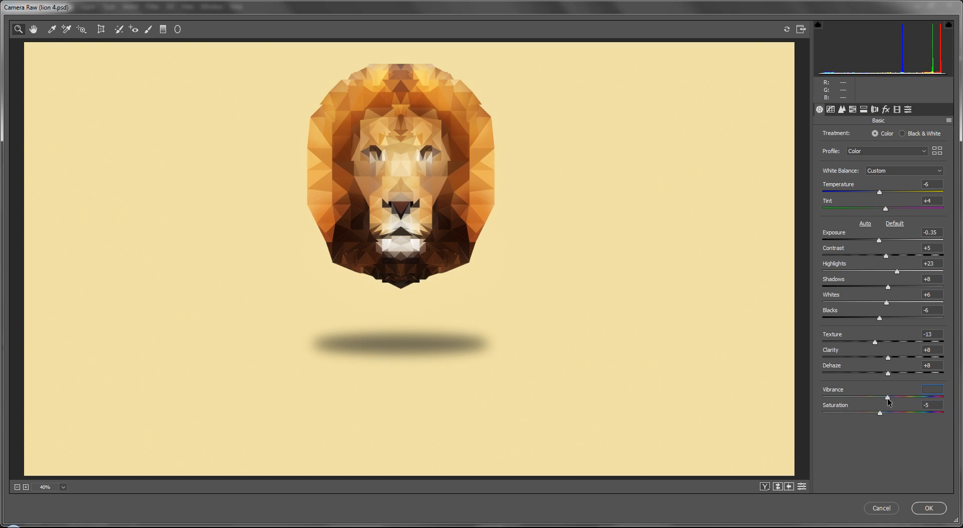
click(930, 508)
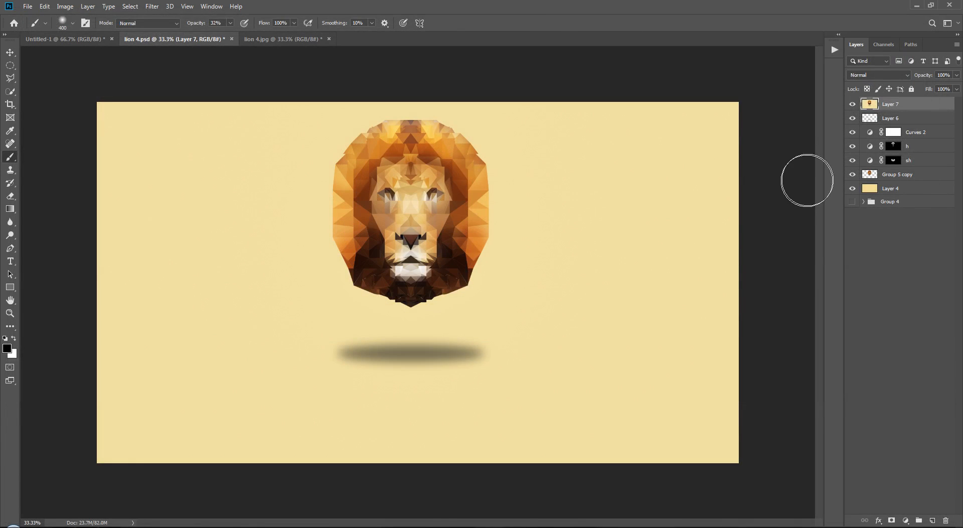
Compare the image with and without the filtered Layer 7, leaving it visible, and deselect all layers with the Move tool active.
click(853, 104)
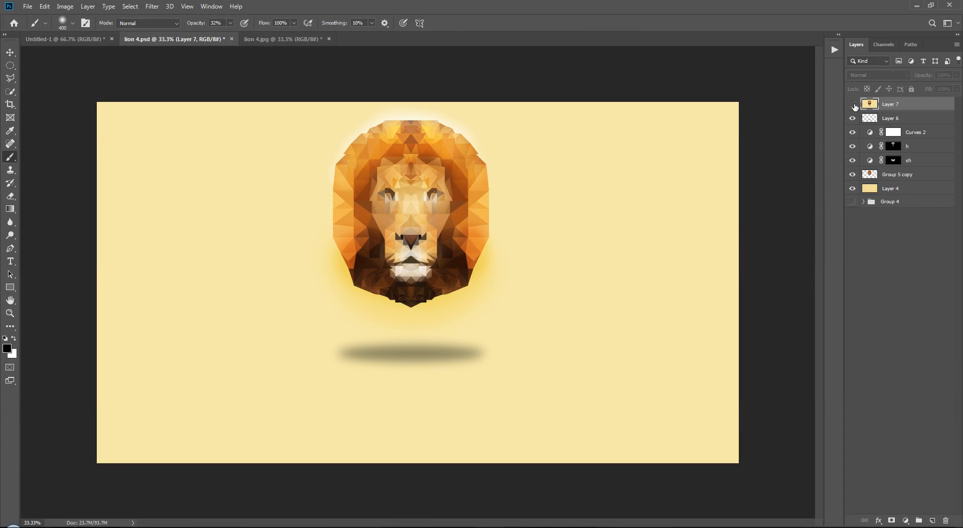
click(854, 105)
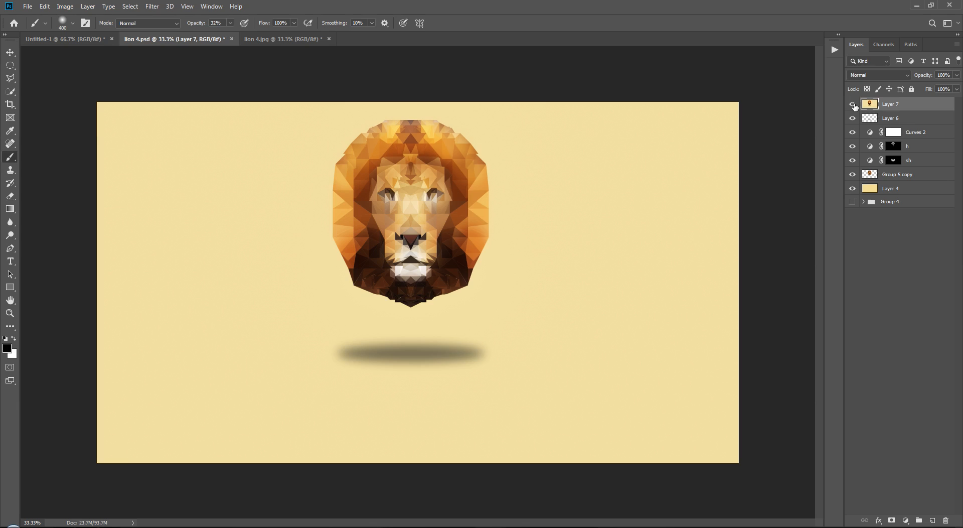
click(854, 105)
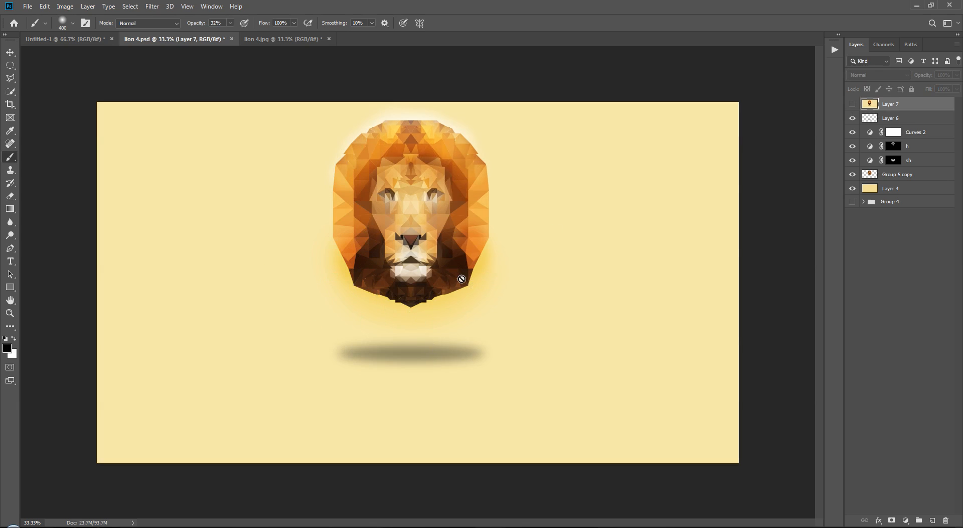
click(853, 104)
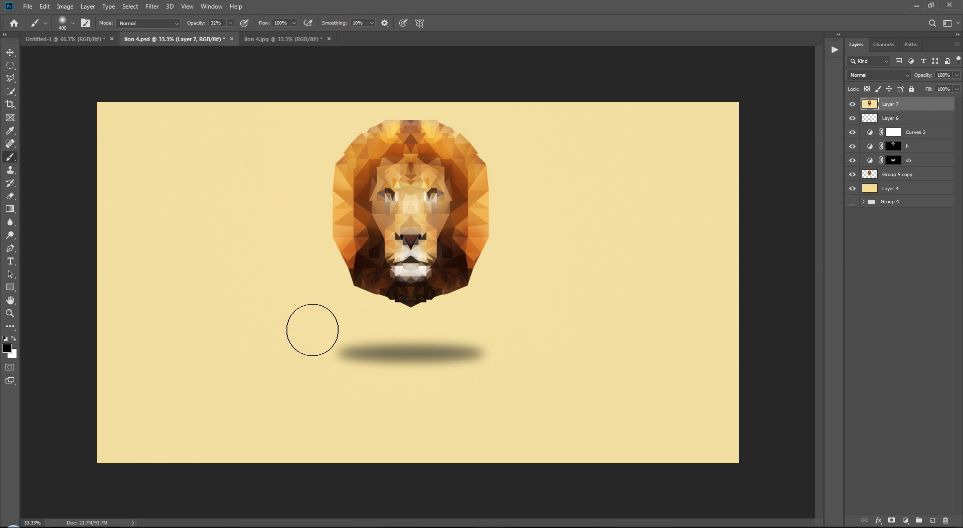
key(v)
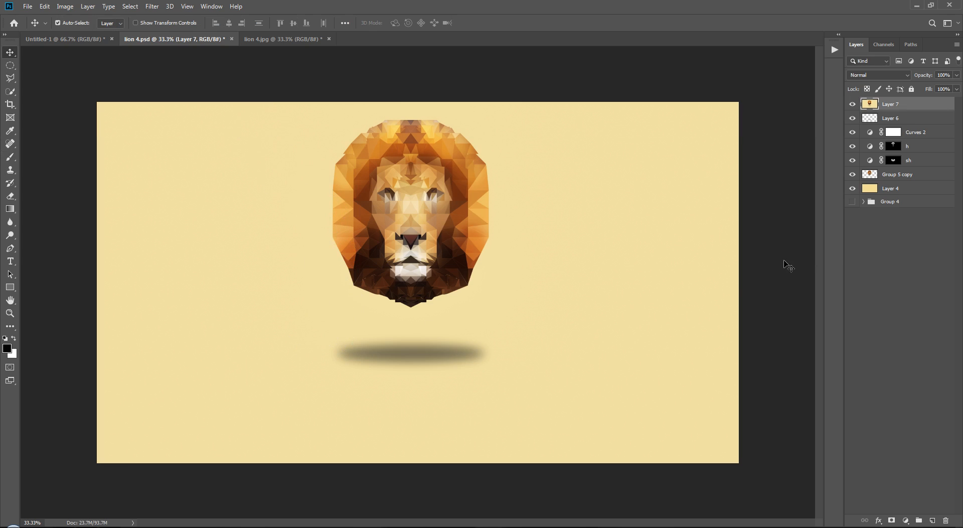
click(899, 275)
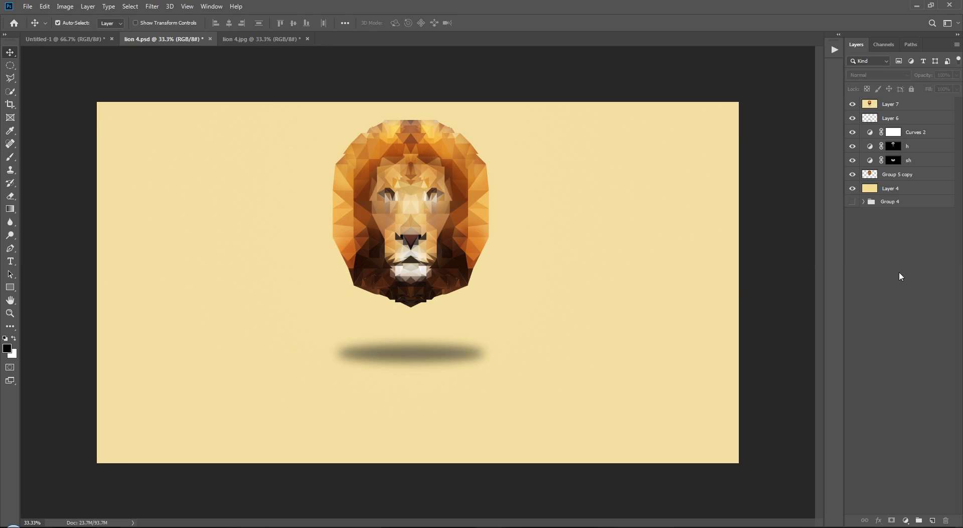